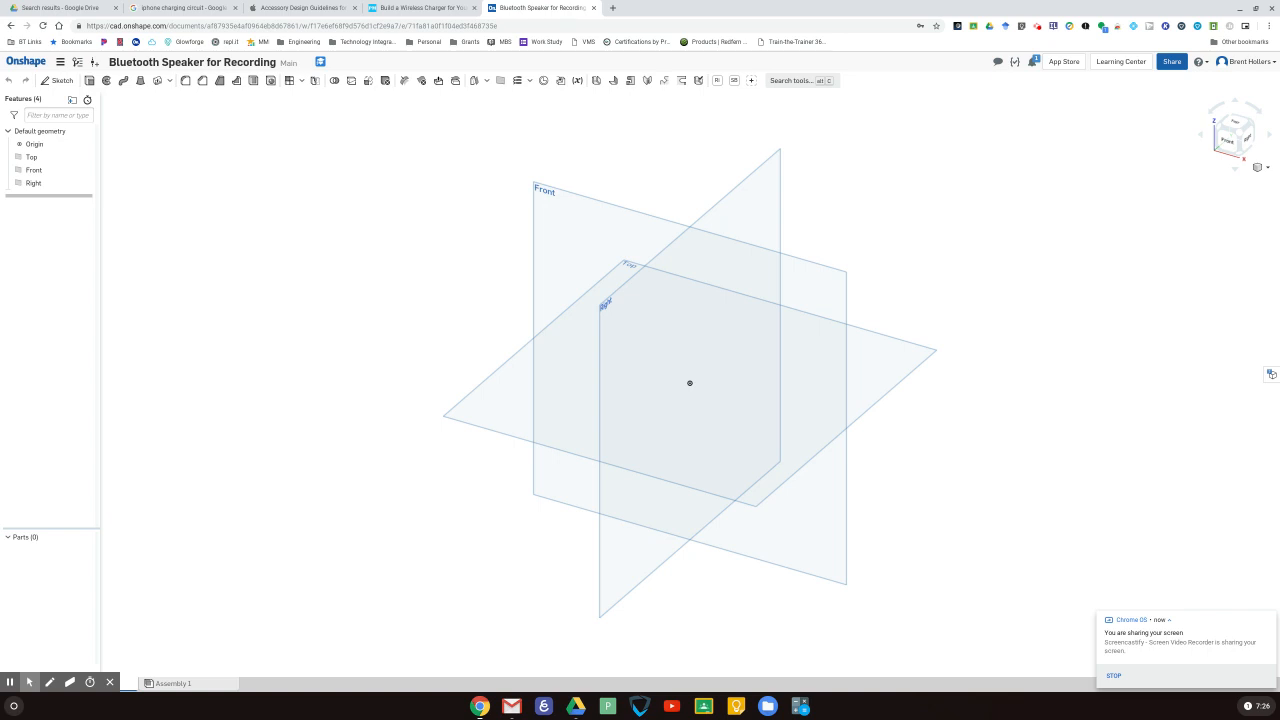
# Step: Open the Bluetooth Speaker Spring 2019 document and examine the finished speaker box from several angles
pyautogui.click(30, 63)
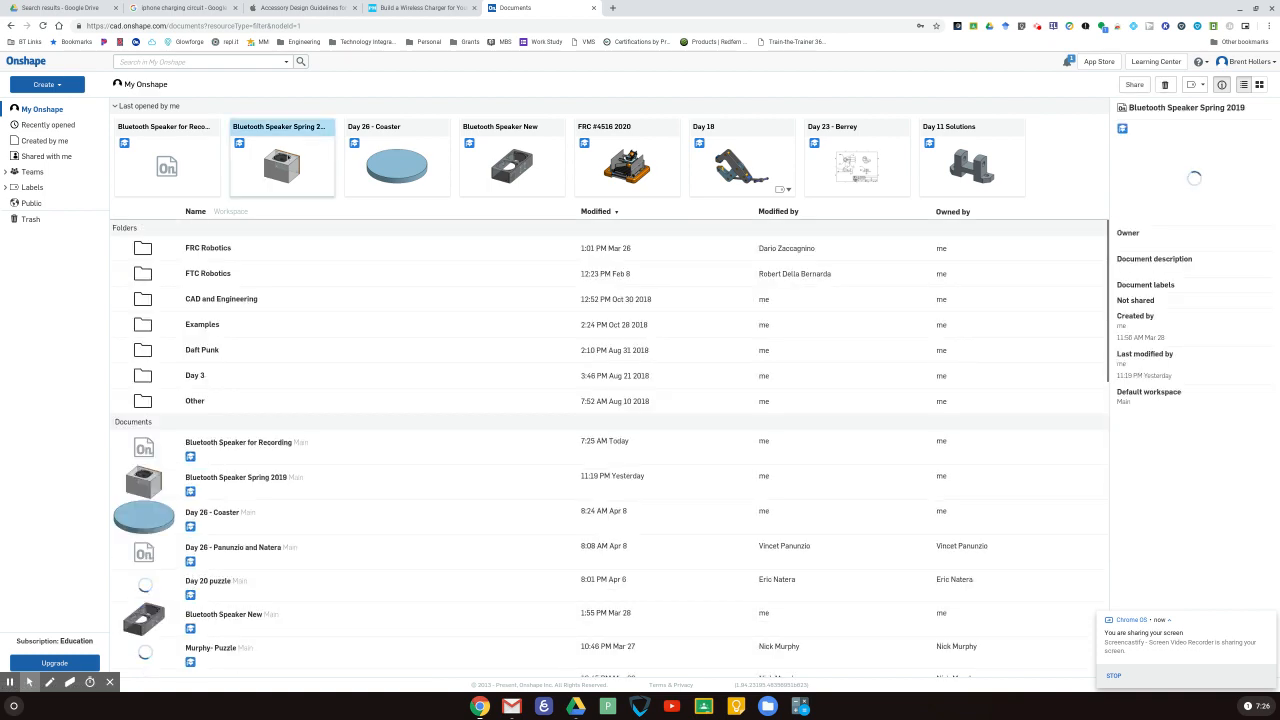
pyautogui.click(288, 157)
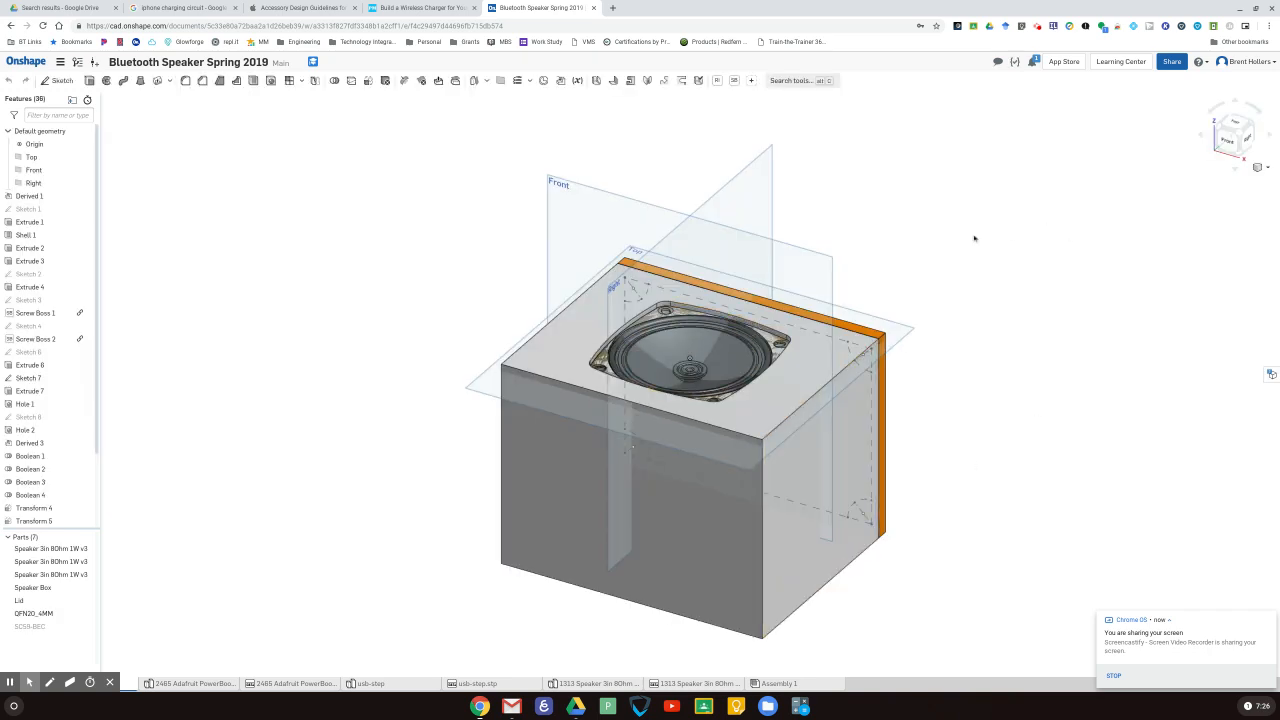
pyautogui.moveTo(974, 238); pyautogui.dragTo(598, 223, button='right')
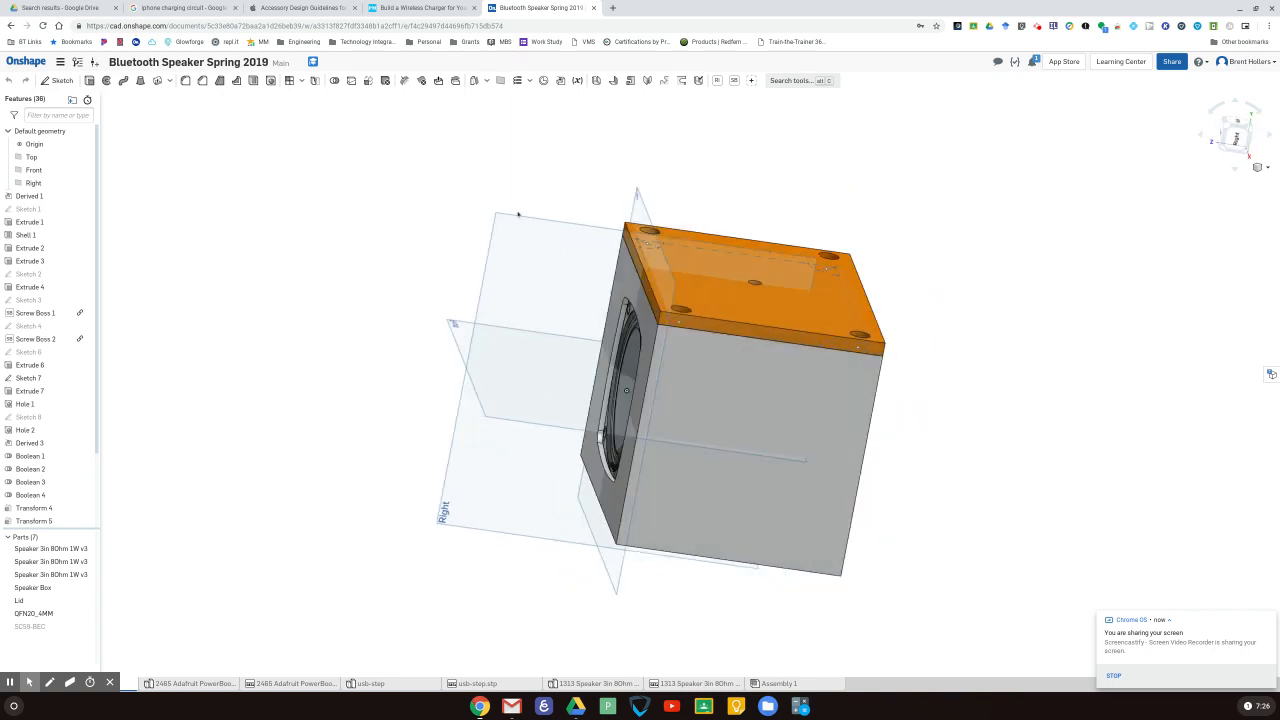
pyautogui.moveTo(410, 236); pyautogui.dragTo(470, 250, button='right')
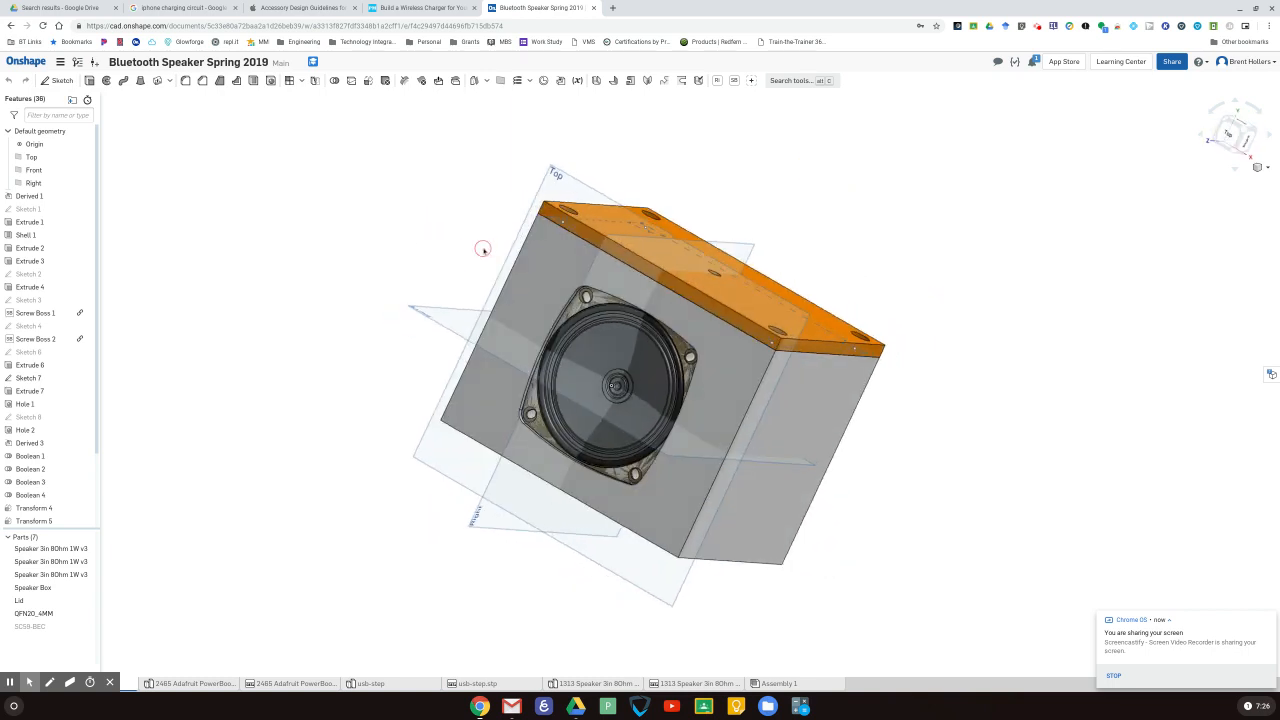
# Step: Return to the document list and reopen the Bluetooth Speaker for Recording document
pyautogui.click(22, 62)
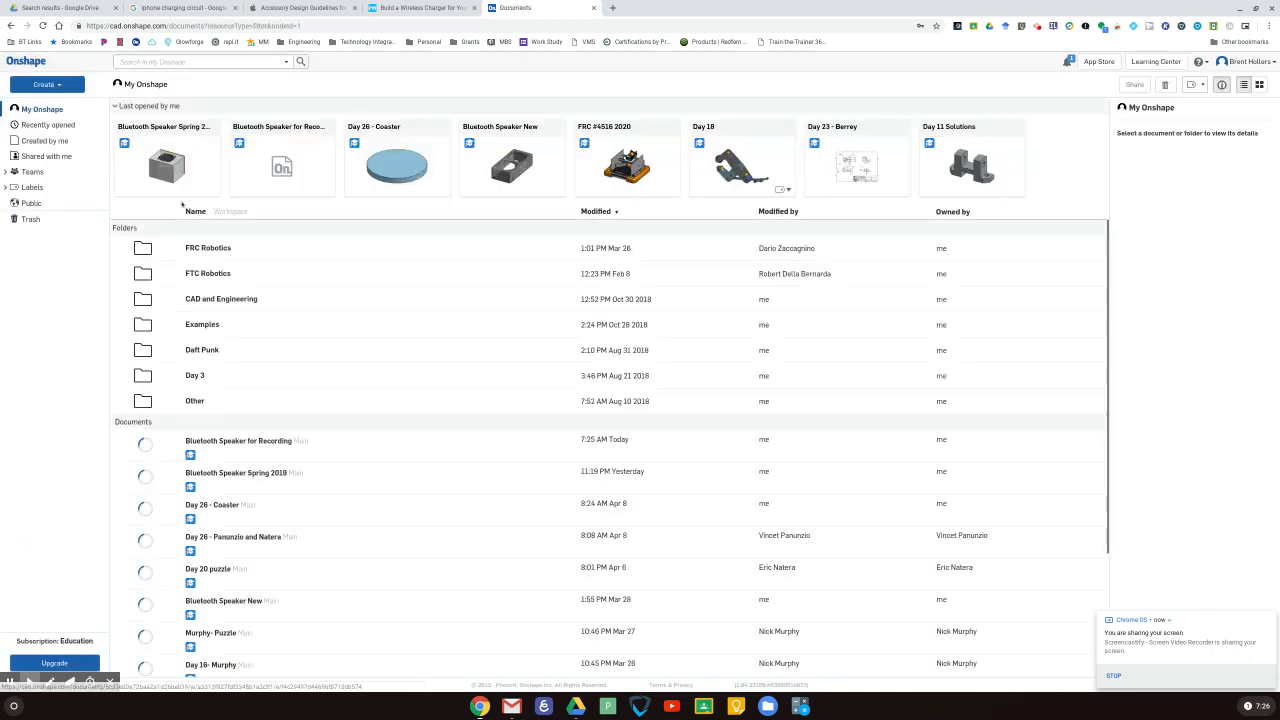
pyautogui.click(284, 162)
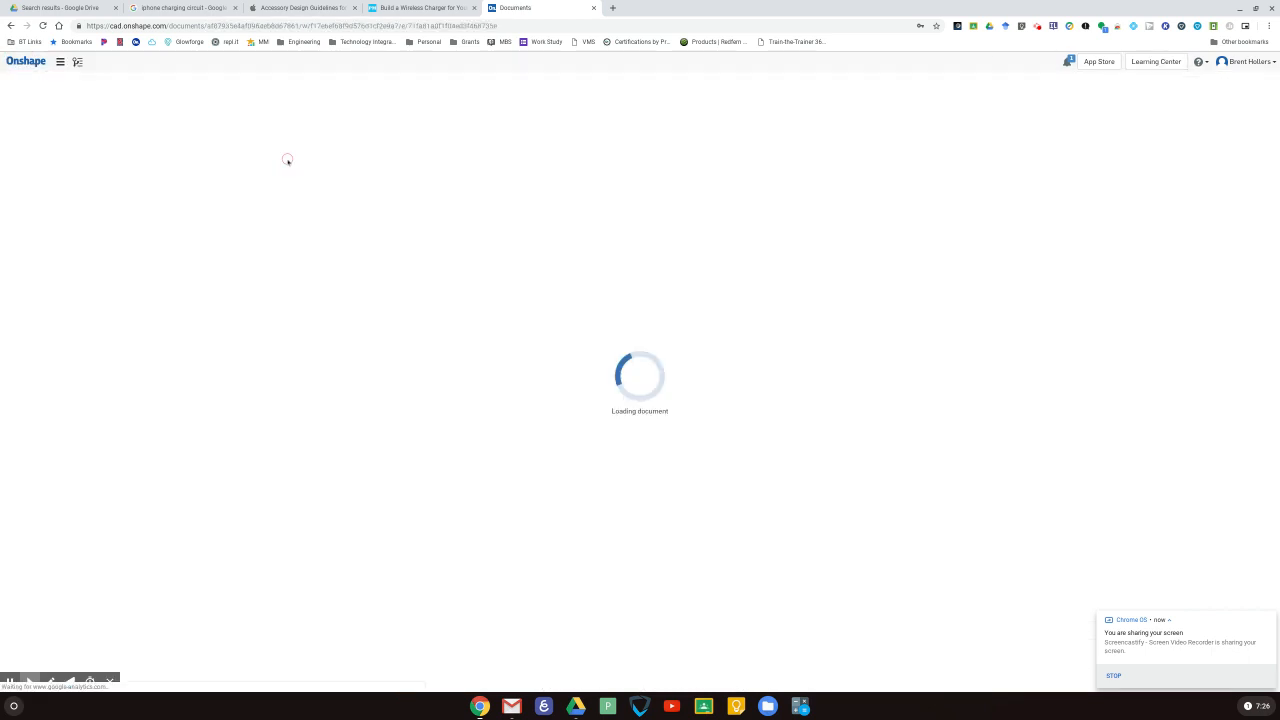
pyautogui.click(29, 681)
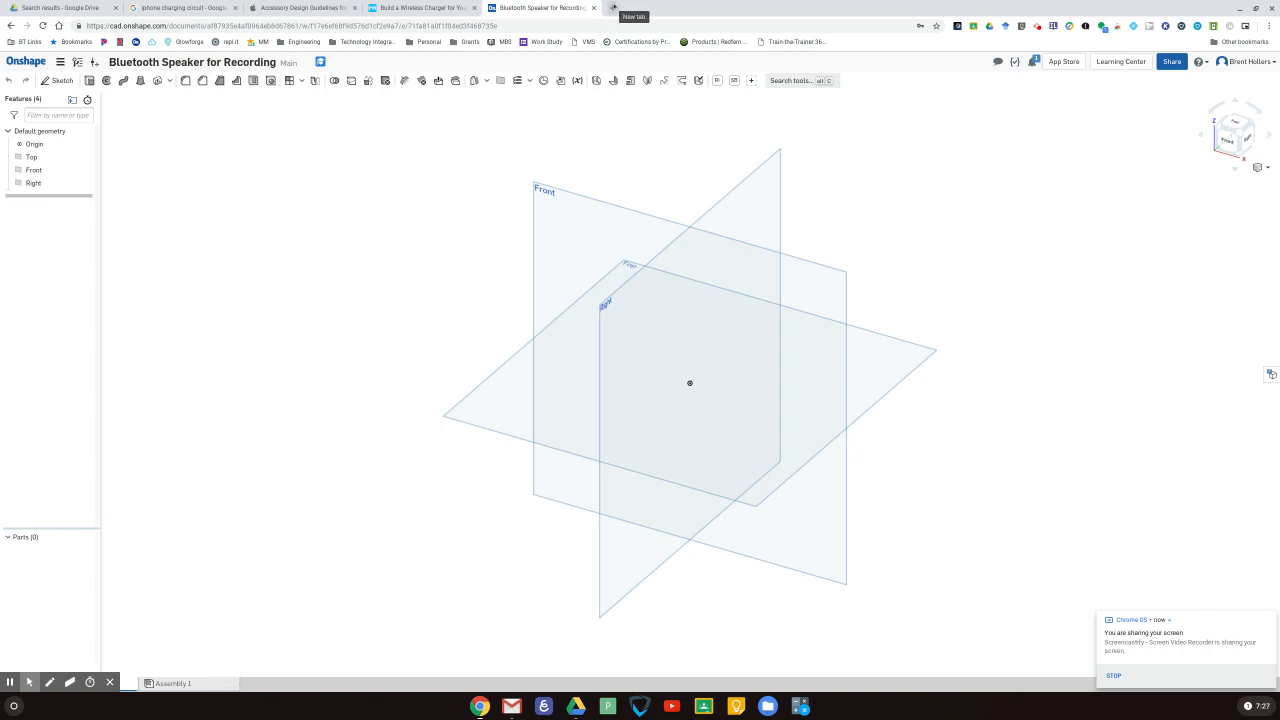
# Step: Open adafruit.com in a new browser tab and search the shop for "speaker"
pyautogui.click(613, 7)
pyautogui.write('adafruit.com')
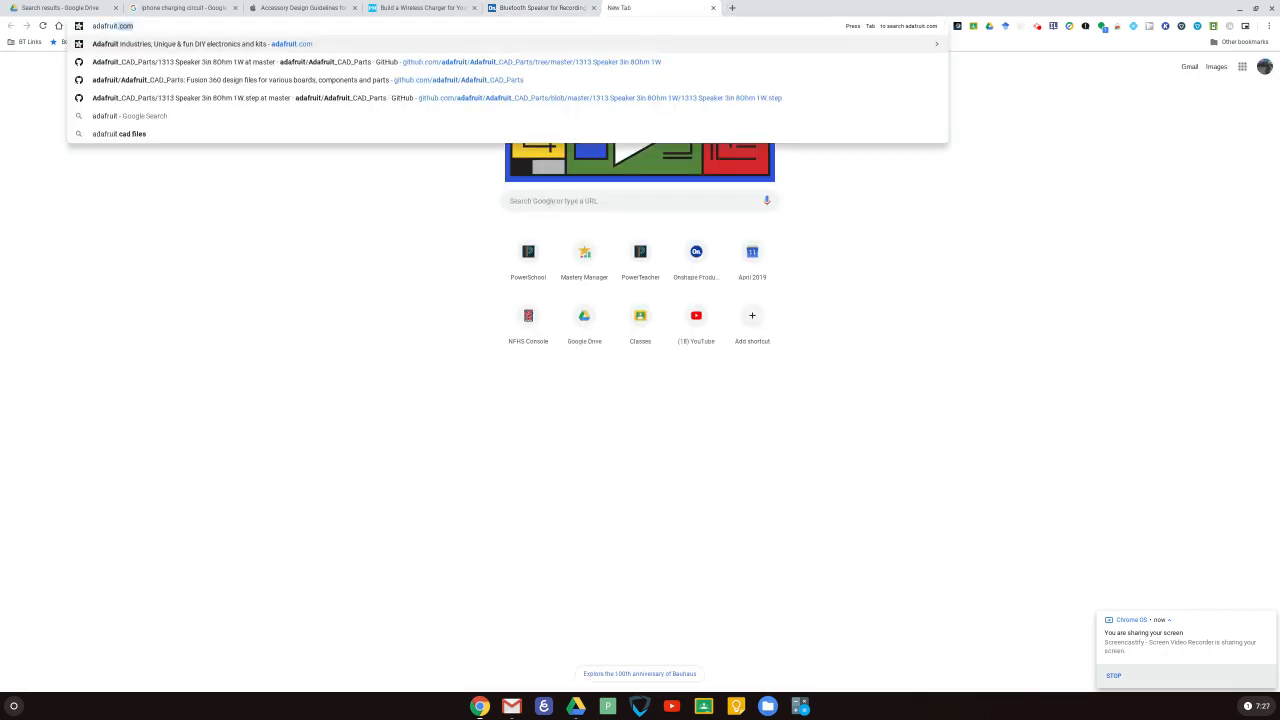
pyautogui.press('Return')
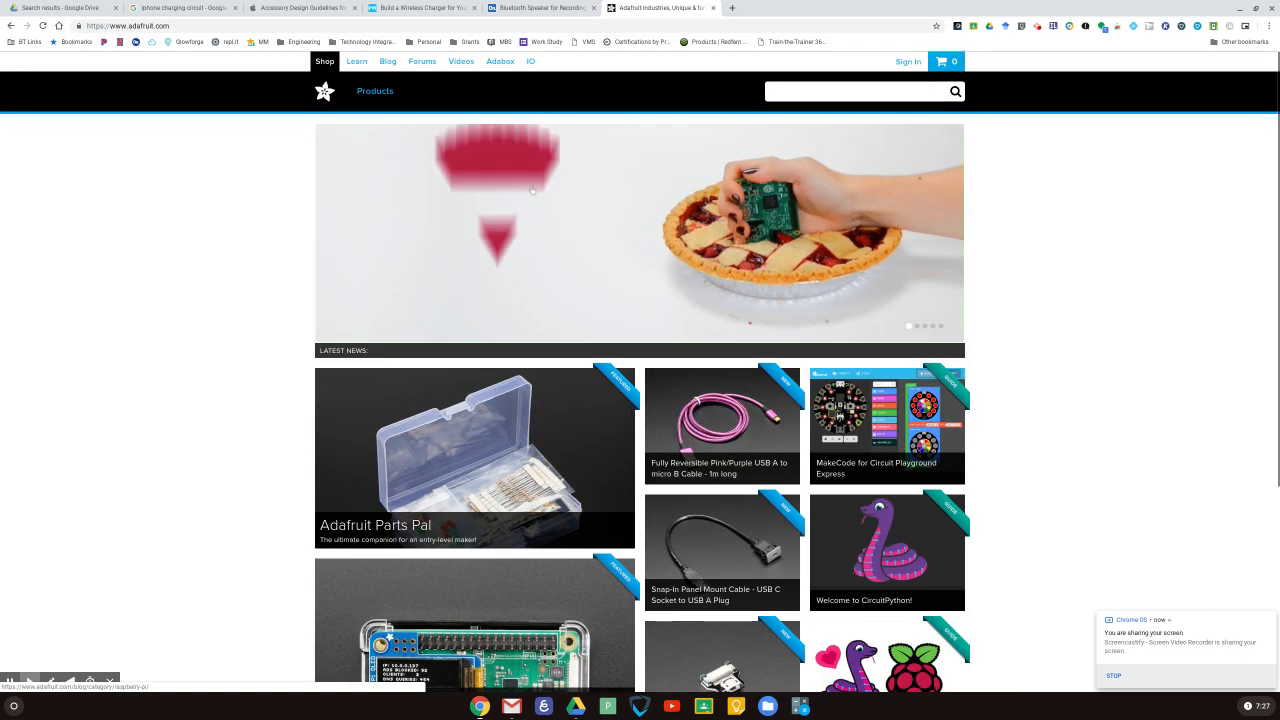
pyautogui.click(770, 91)
pyautogui.write('speake')
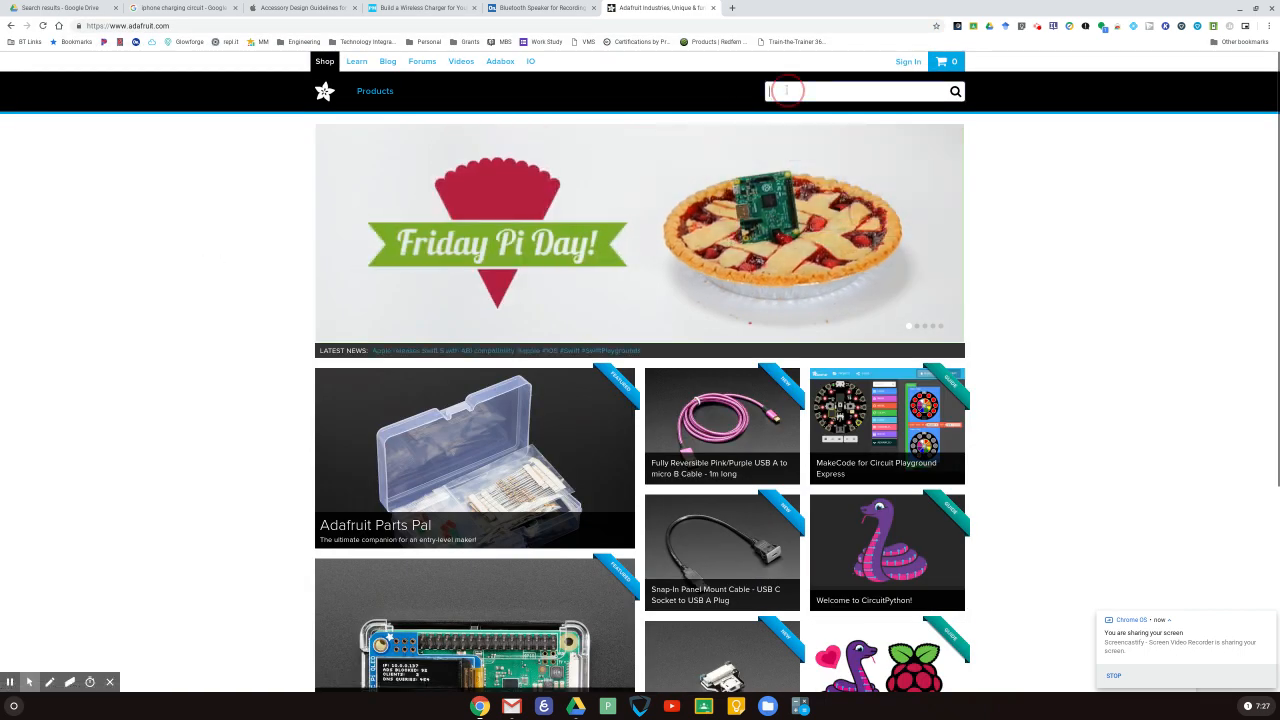
pyautogui.press('Return')
pyautogui.write('r')
pyautogui.press('Return')
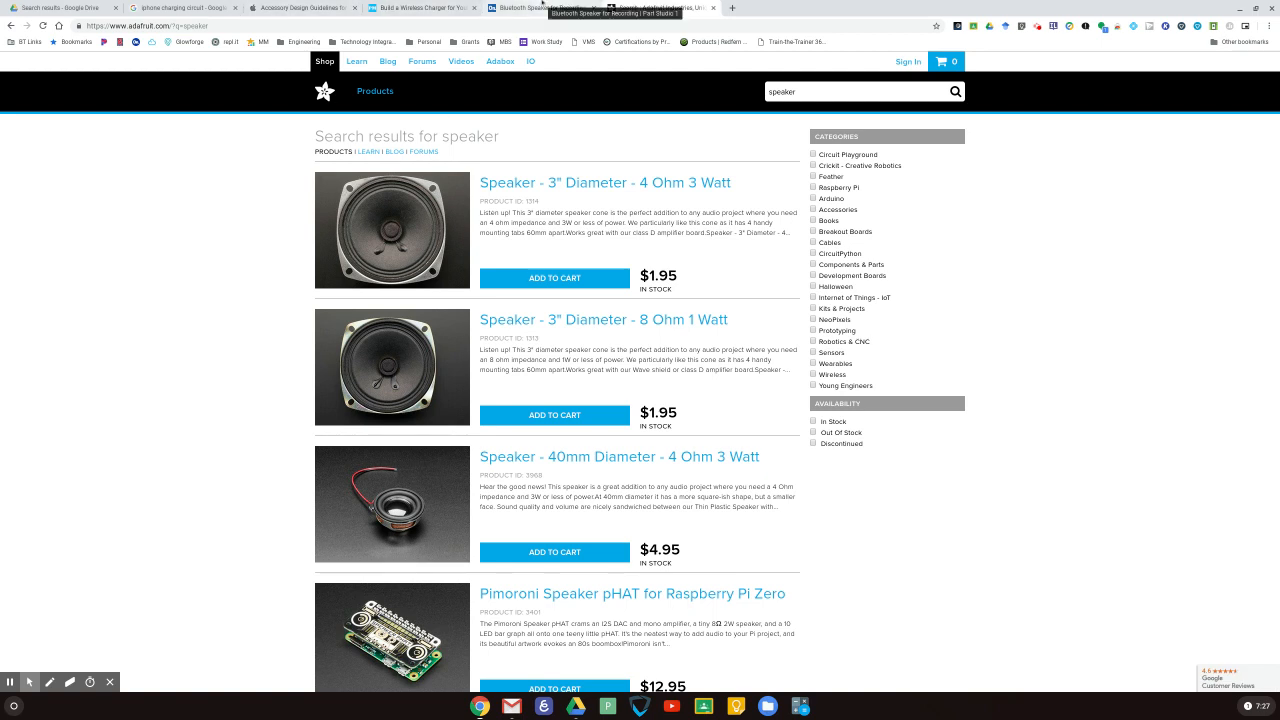
# Step: Switch back to the Onshape document, start a file import and browse Google Drive to My Drive > Classes > CAD and Engineering
pyautogui.click(541, 5)
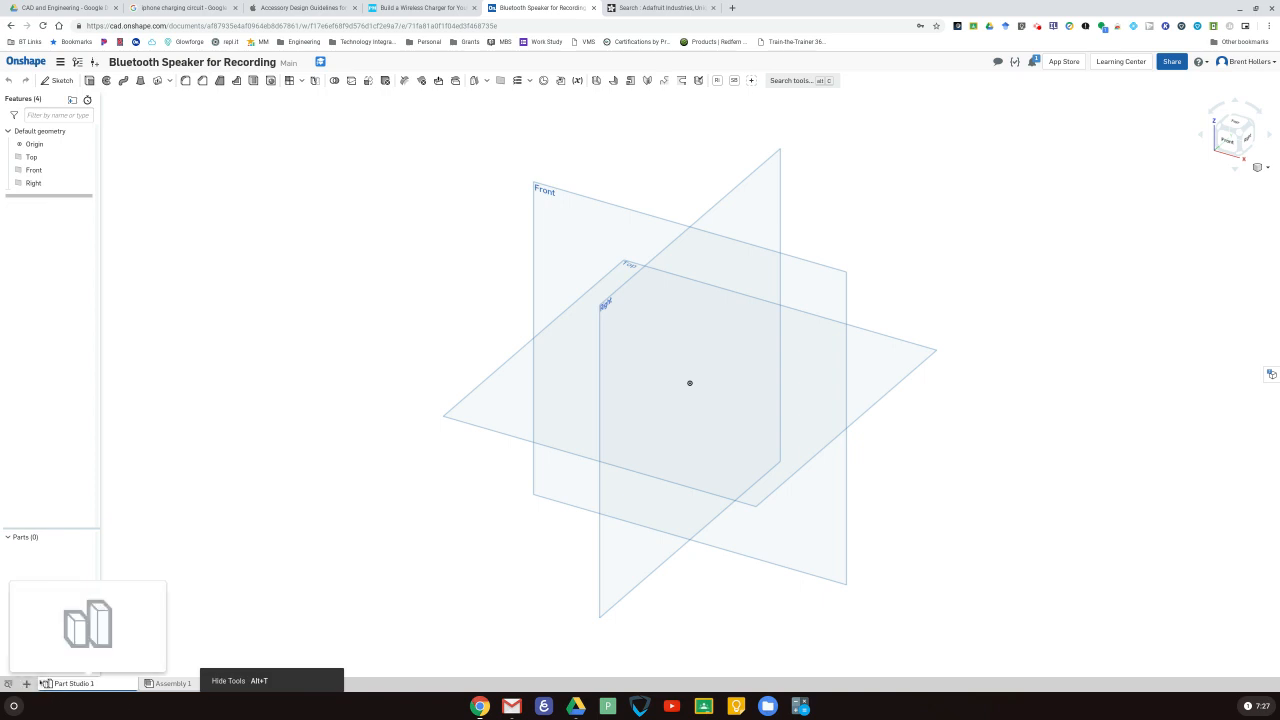
pyautogui.click(27, 683)
pyautogui.click(52, 667)
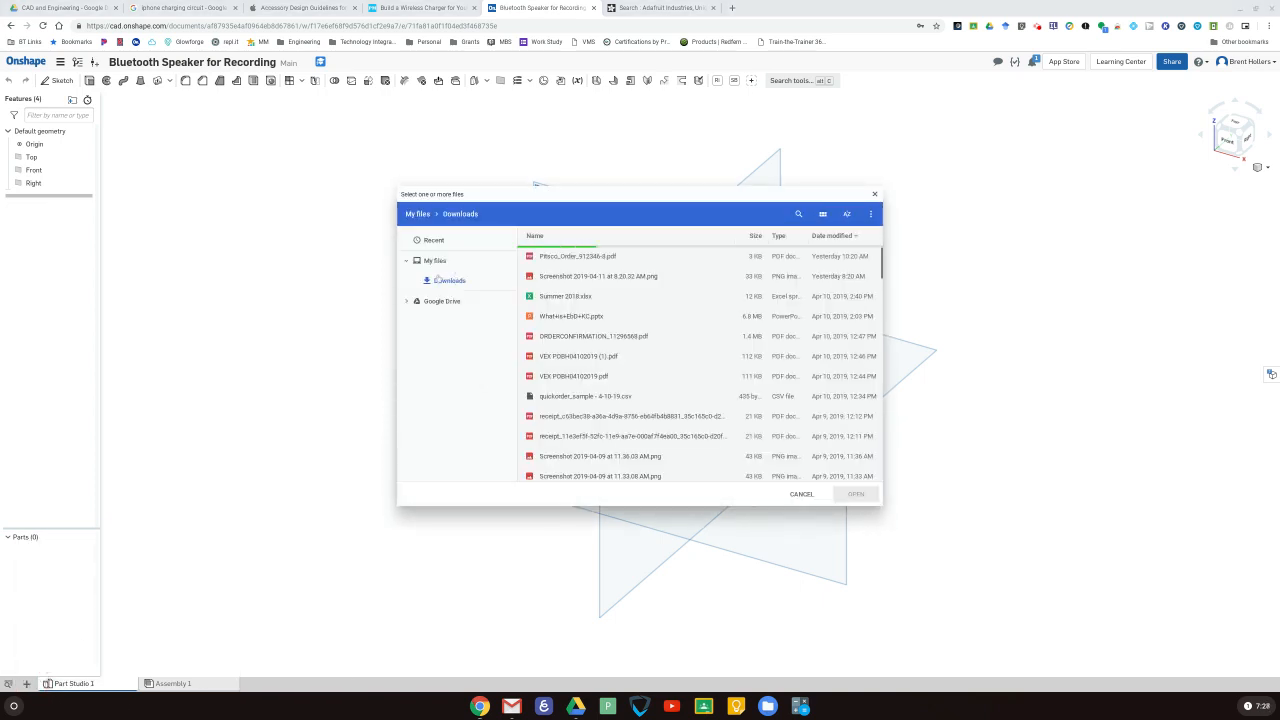
pyautogui.click(440, 301)
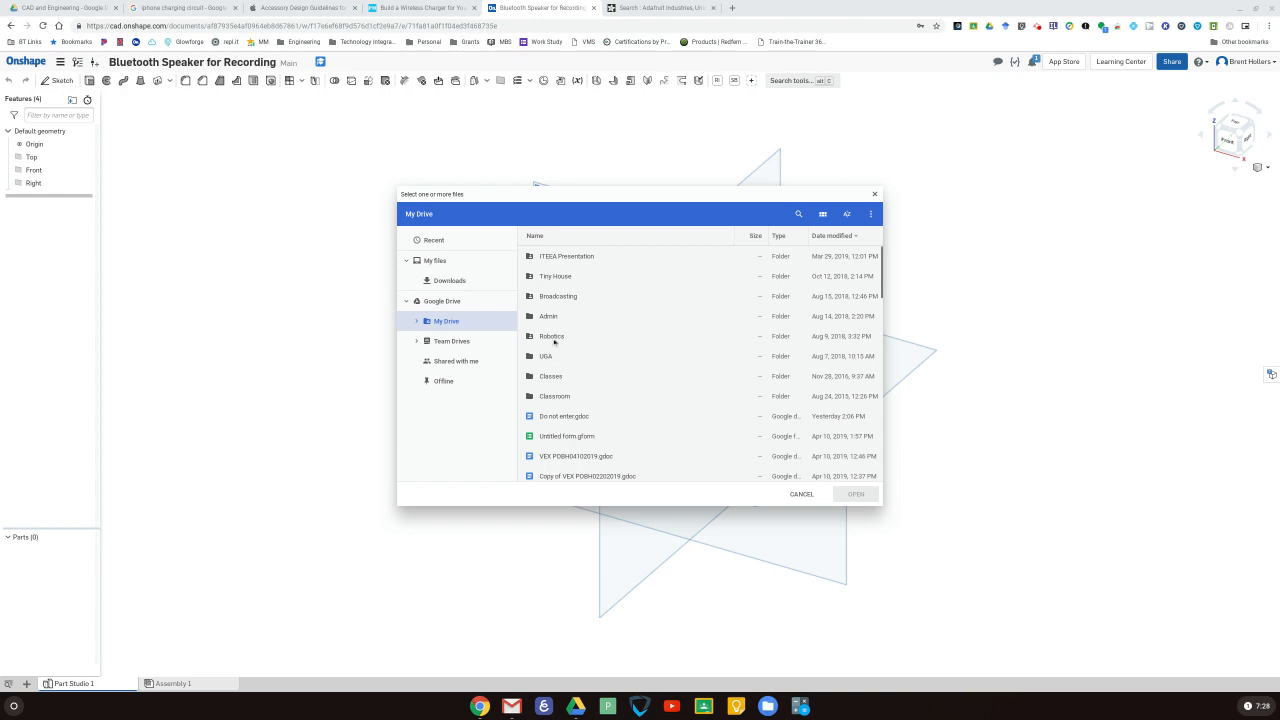
pyautogui.doubleClick(550, 376)
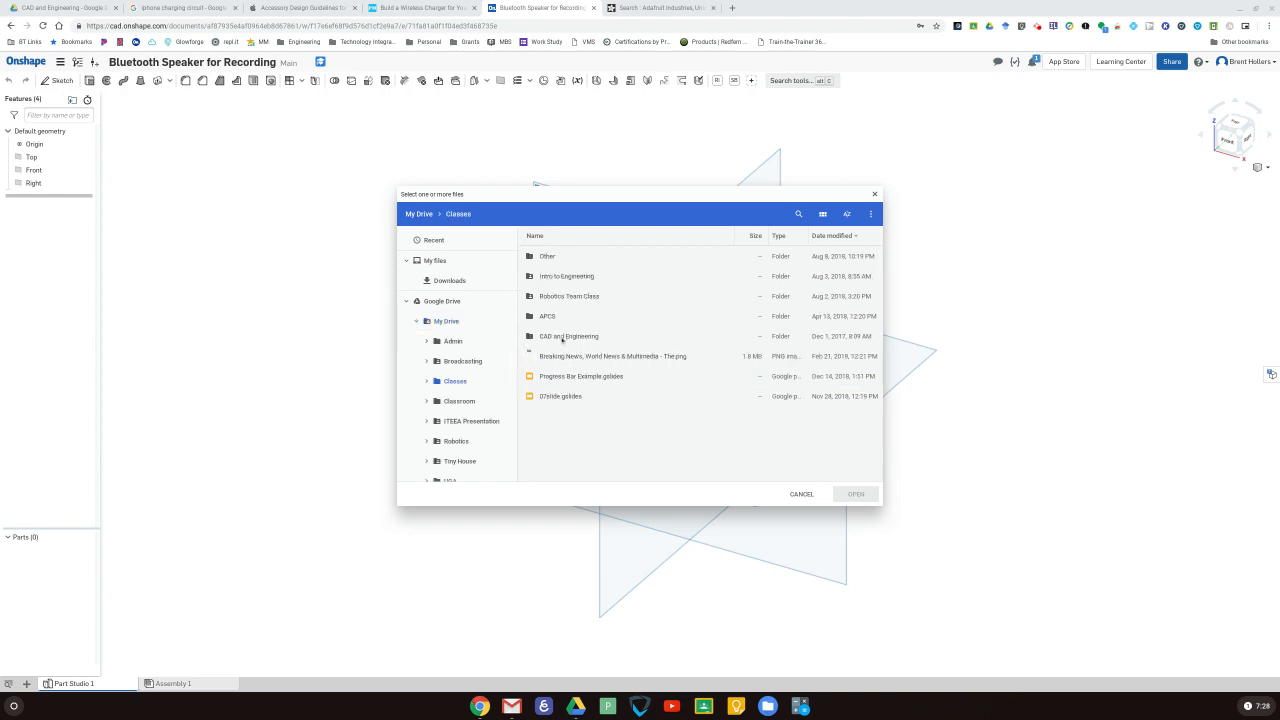
pyautogui.click(573, 340)
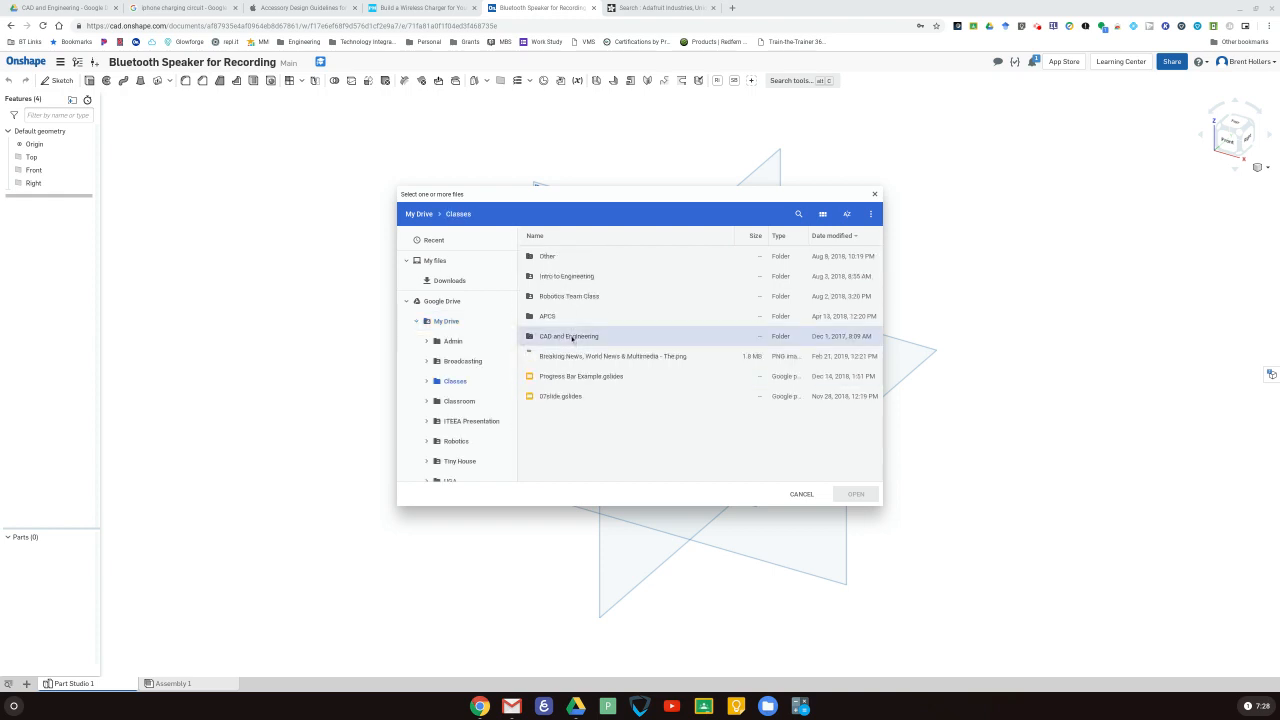
pyautogui.doubleClick(573, 337)
# Step: Import 1313 Speaker 3in 8Ohm 1W.step into this document and open the imported speaker model
pyautogui.scroll(-10, 575, 338)
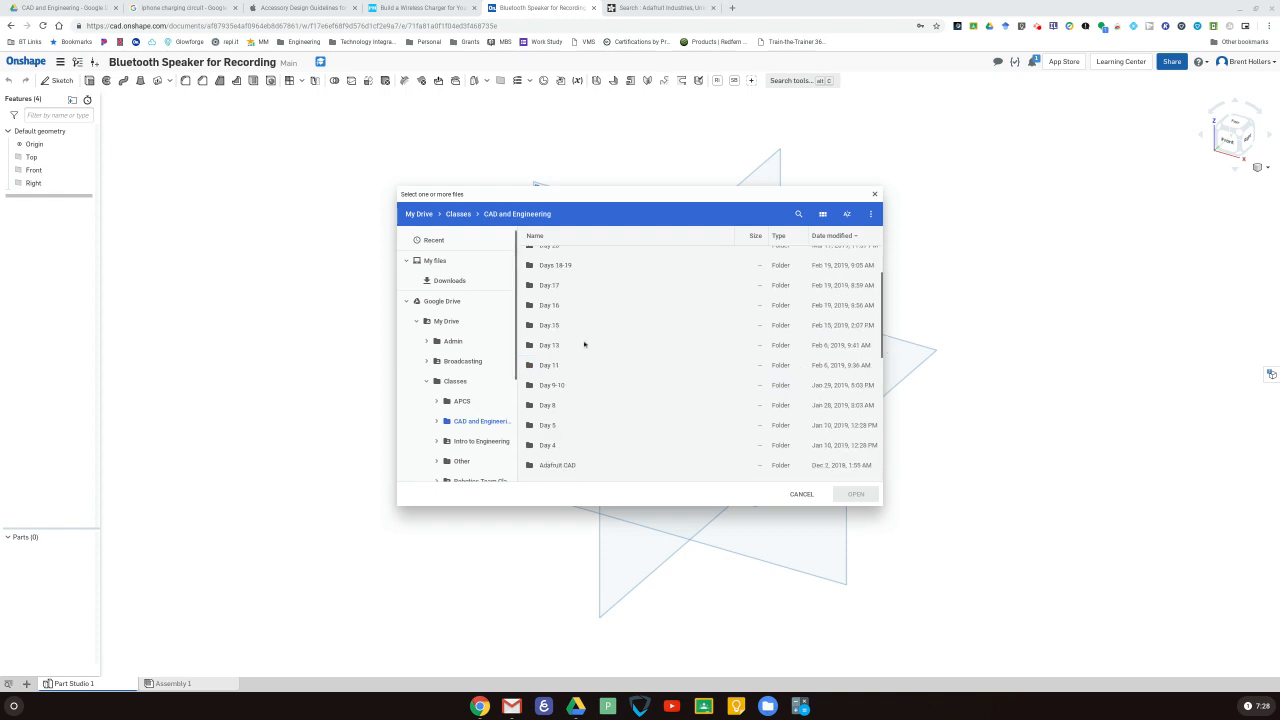
pyautogui.scroll(-2, 594, 365)
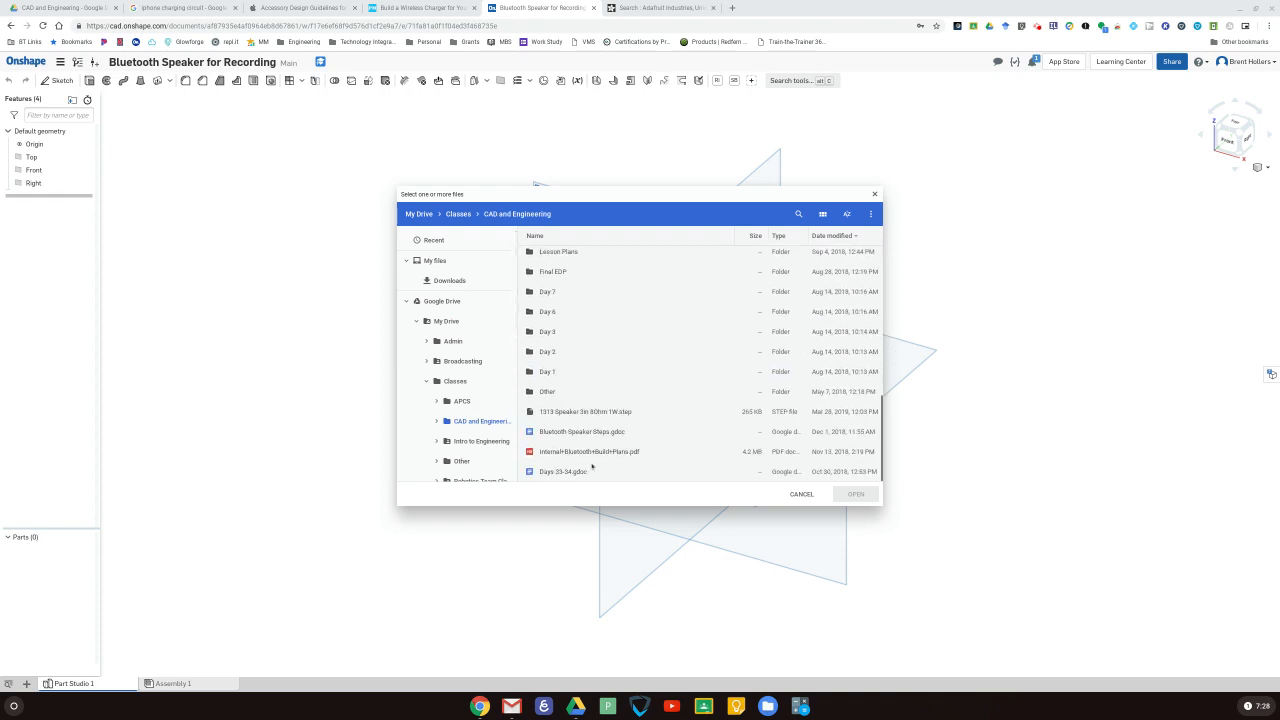
pyautogui.click(615, 414)
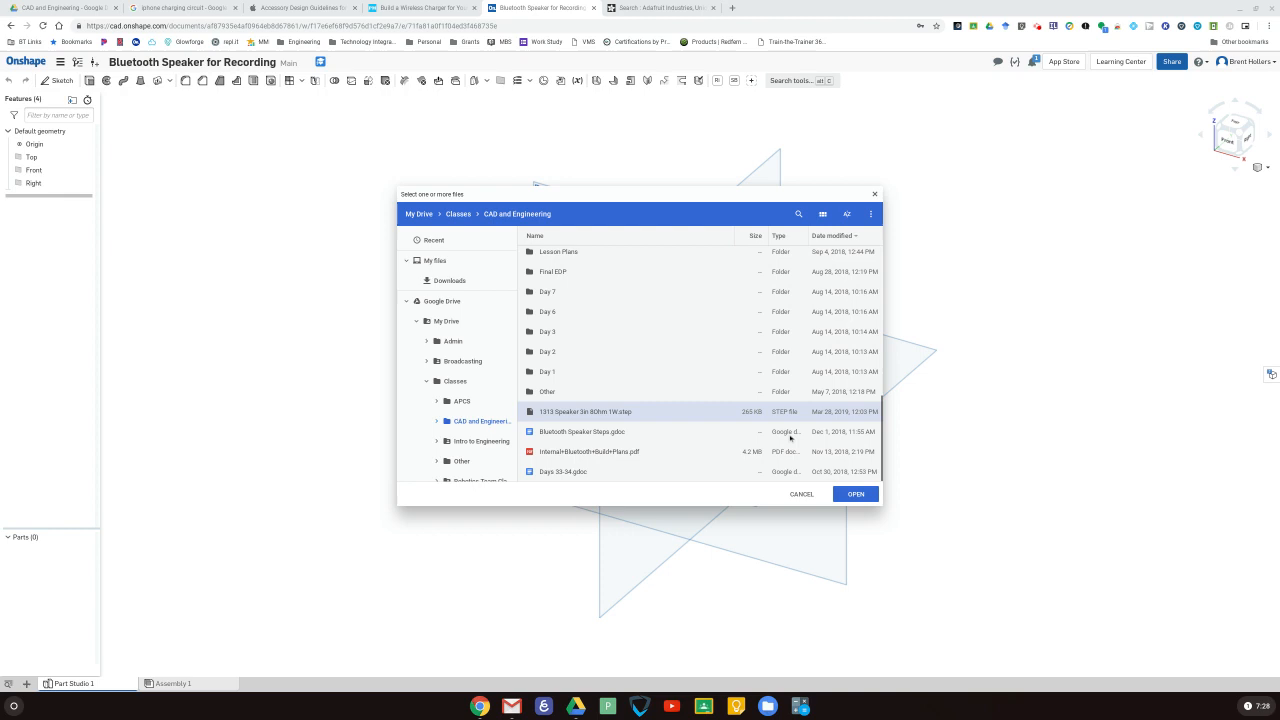
pyautogui.click(856, 494)
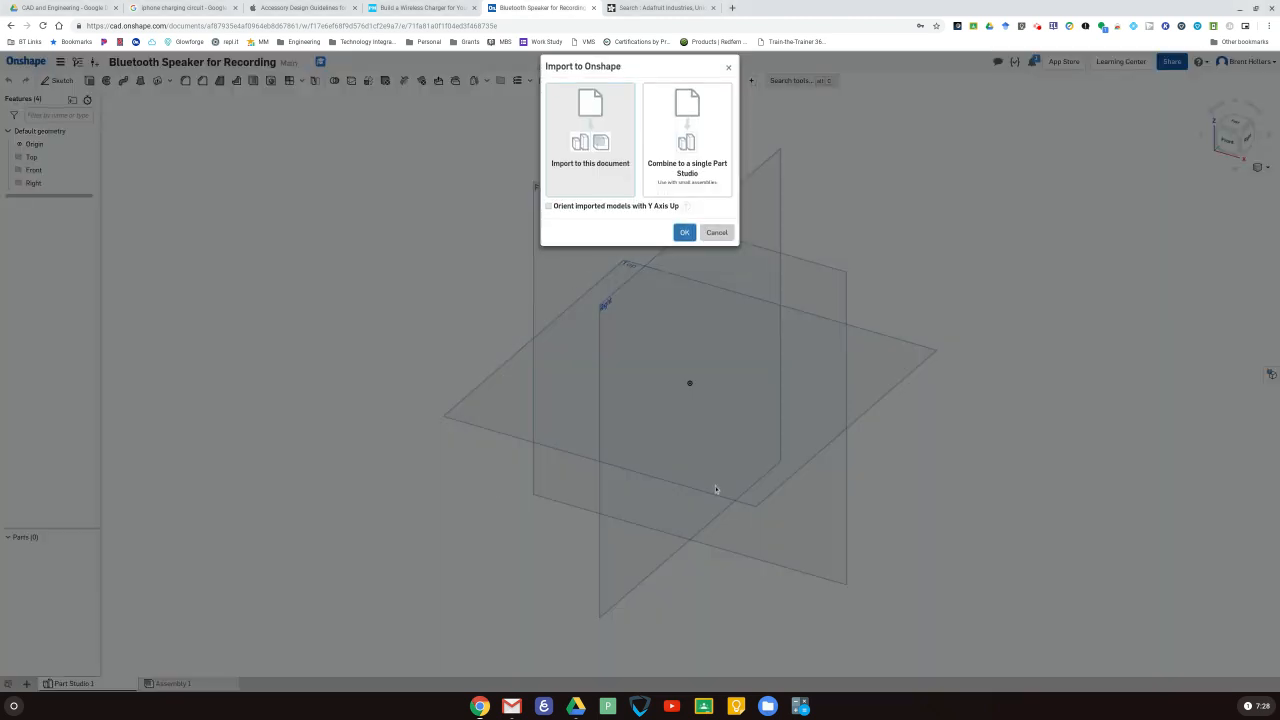
pyautogui.click(678, 246)
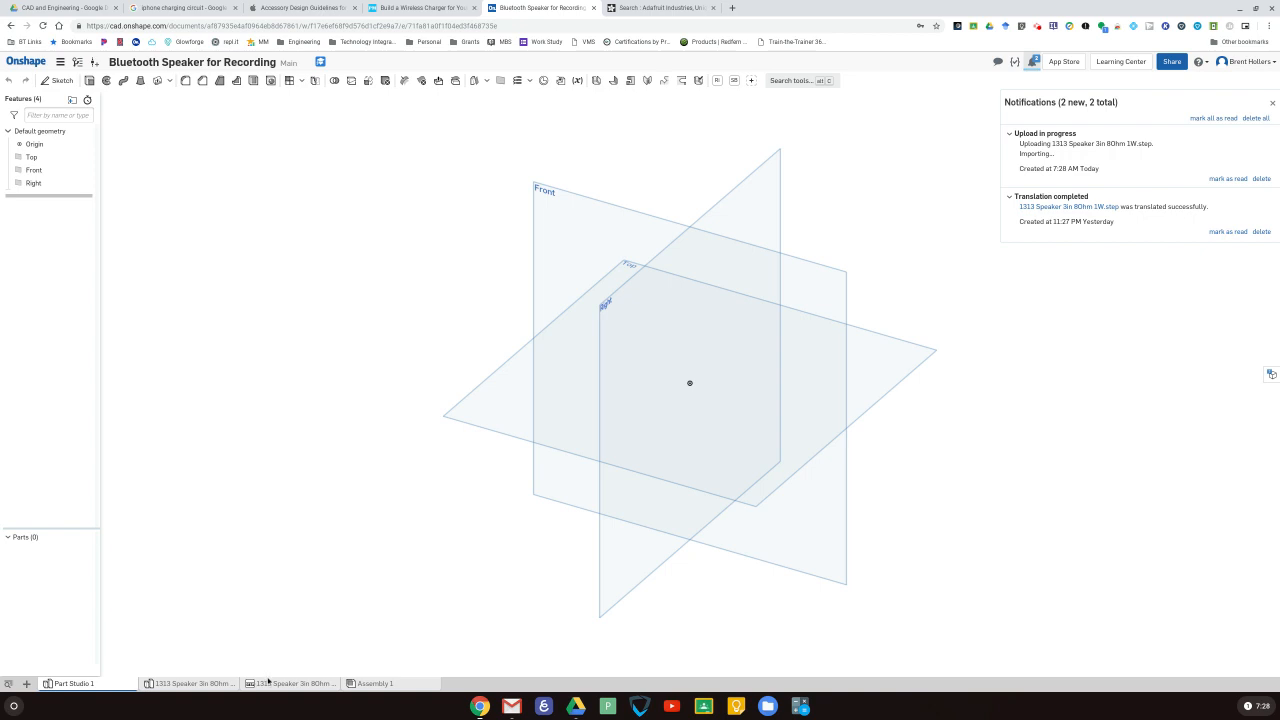
pyautogui.click(200, 684)
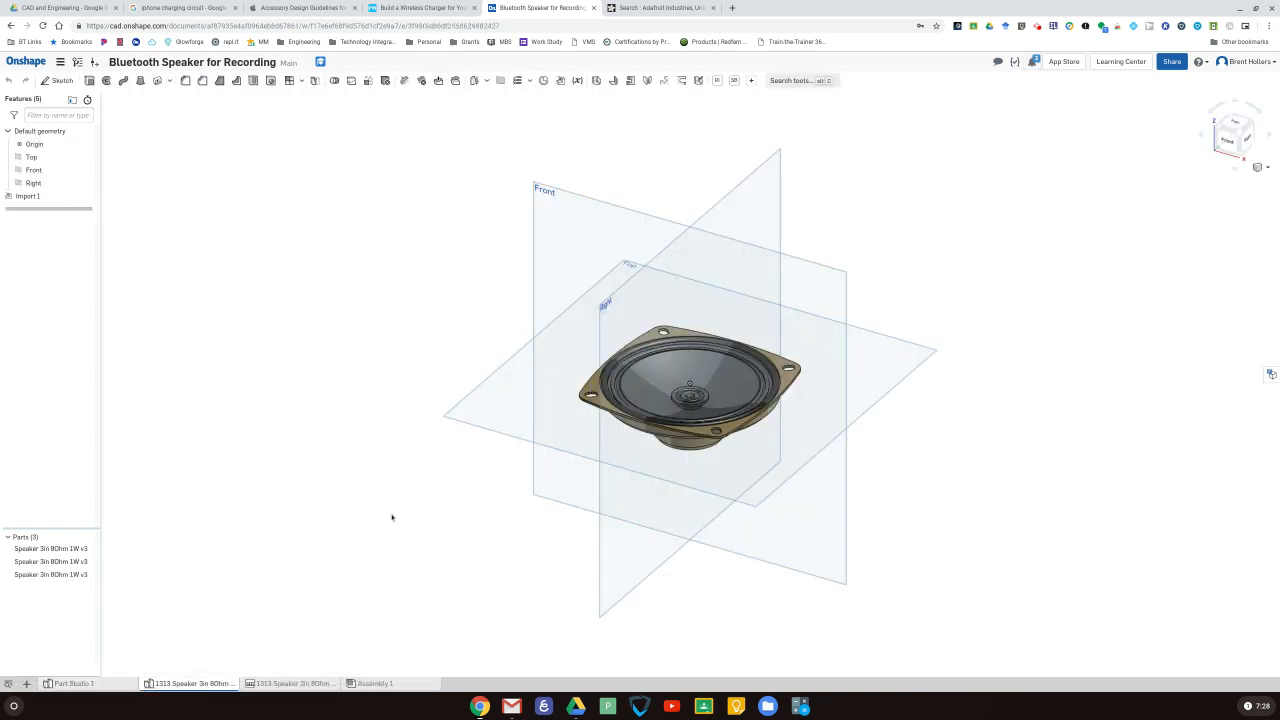
# Step: Derive the complete 1313 Speaker 3in 8Ohm 1W model into Part Studio 1
pyautogui.click(80, 683)
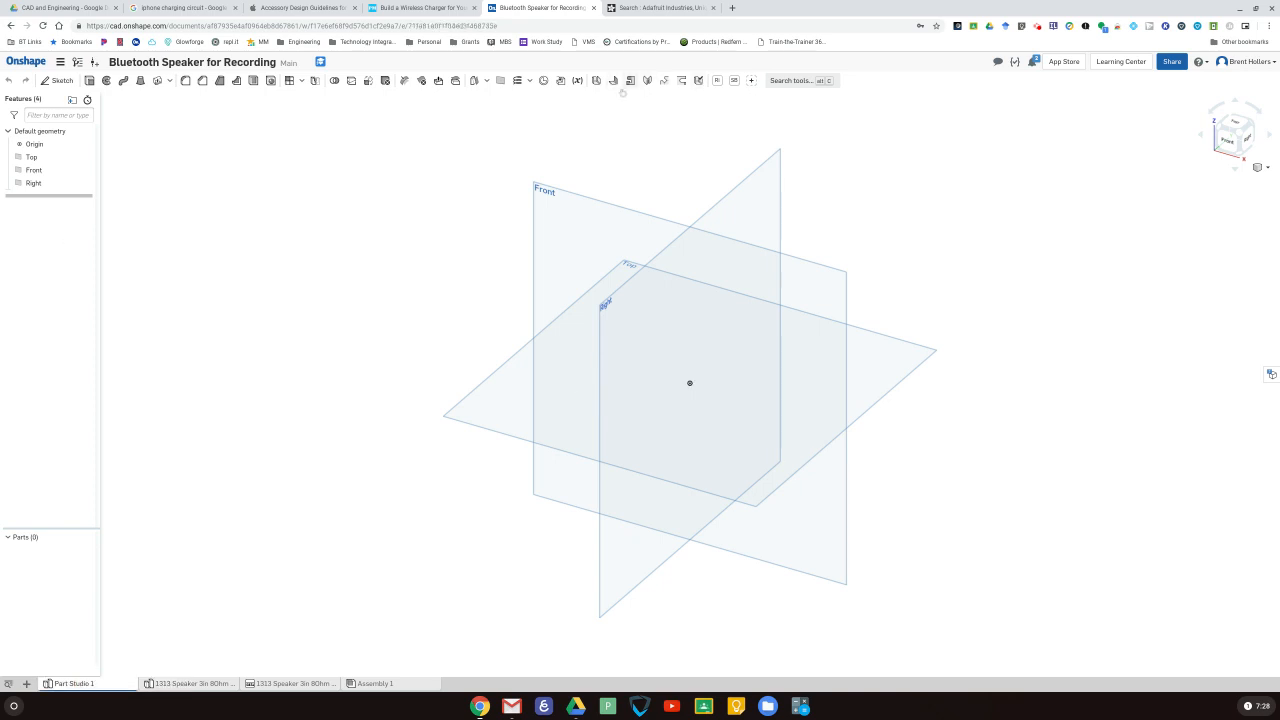
pyautogui.click(561, 80)
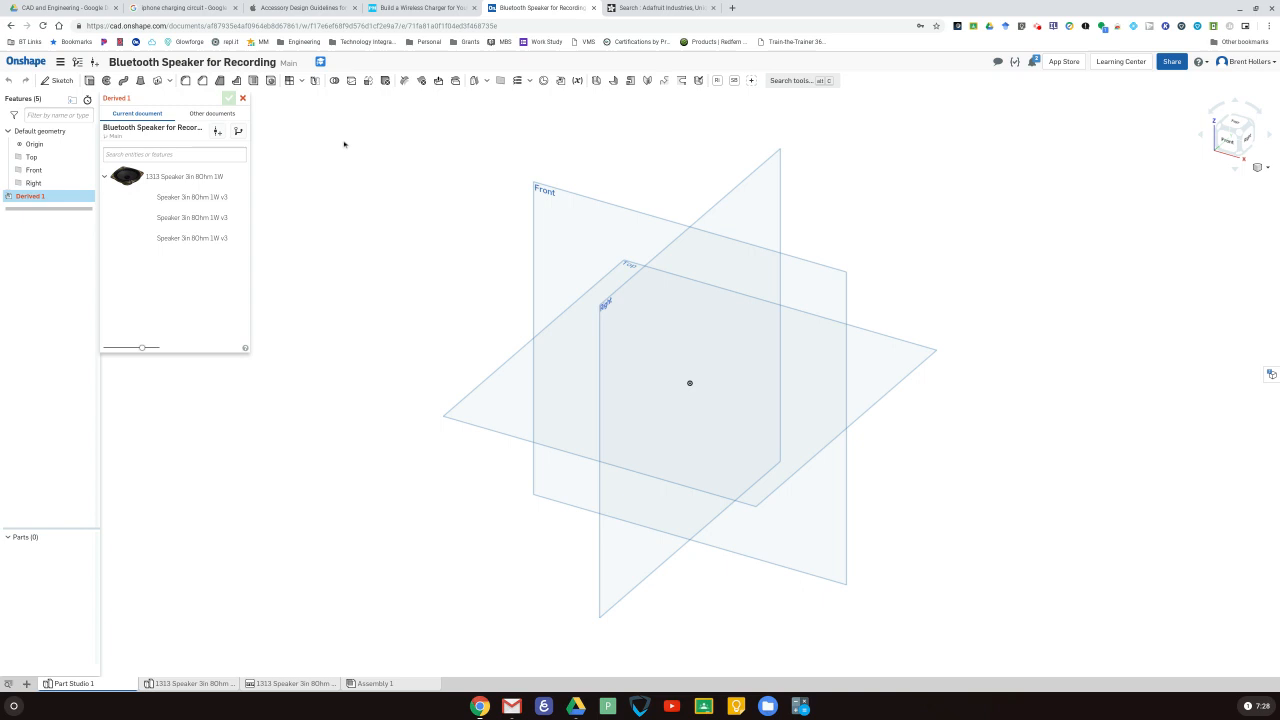
pyautogui.click(174, 176)
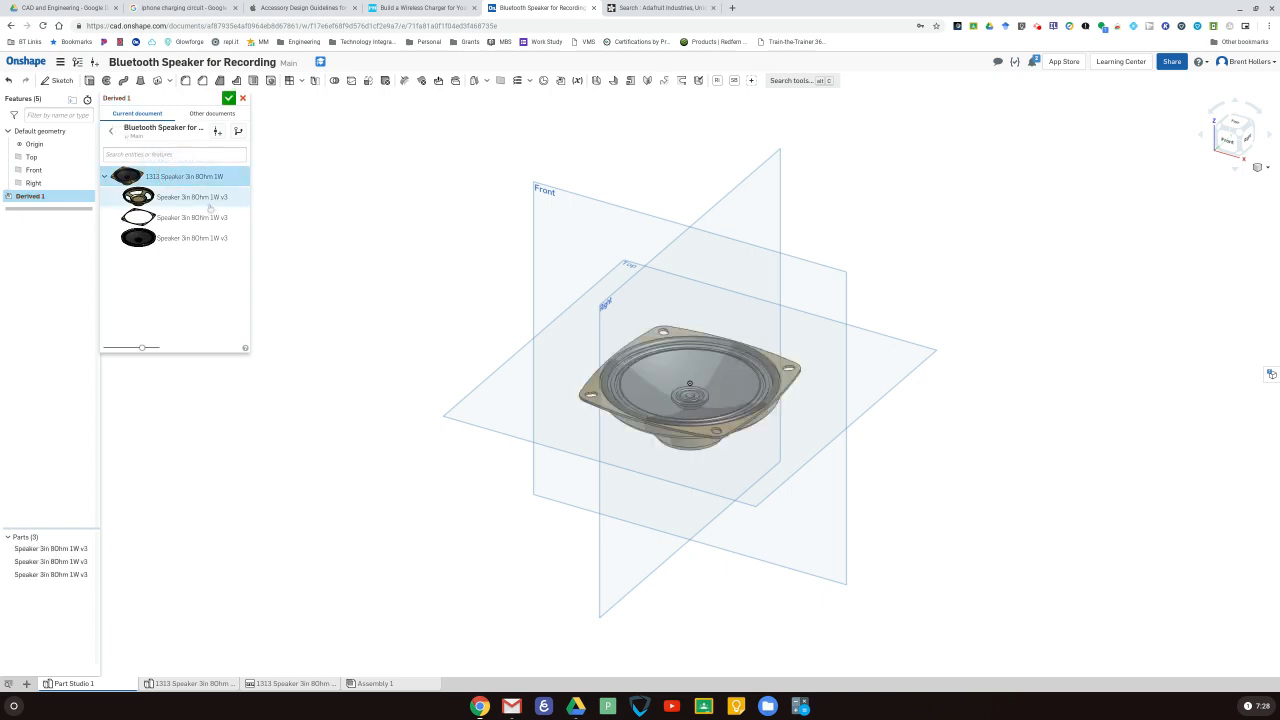
pyautogui.click(228, 98)
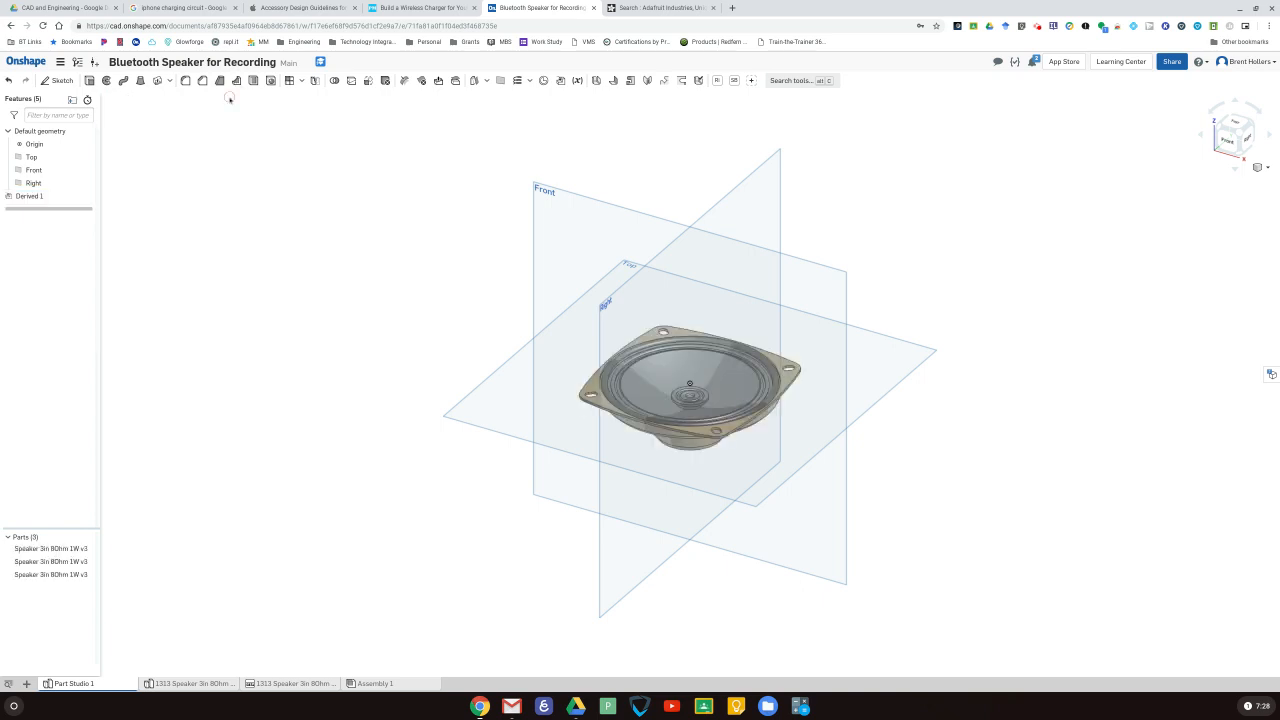
# Step: Start a sketch on the Top plane, viewed head-on, and hide the speaker's cone and basket, leaving only the mounting ring shown
pyautogui.moveTo(432, 211); pyautogui.dragTo(422, 262, button='right')
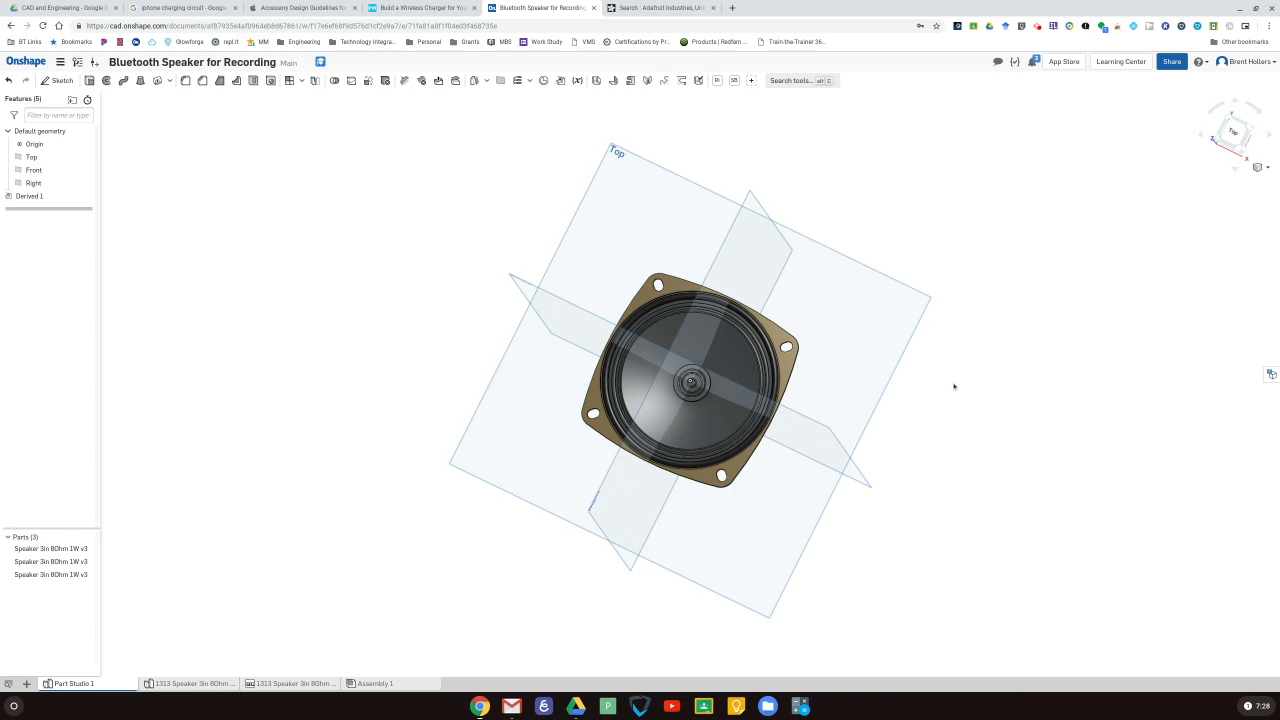
pyautogui.moveTo(954, 386); pyautogui.dragTo(971, 406, button='right')
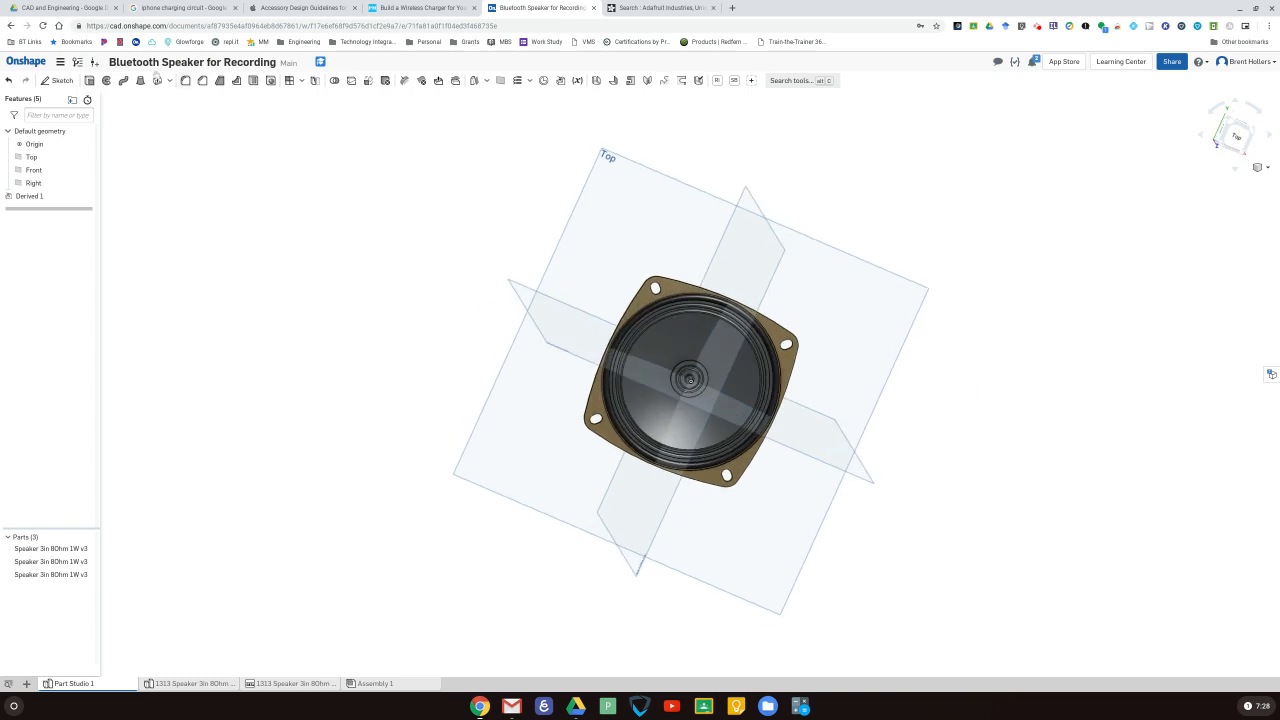
pyautogui.click(57, 80)
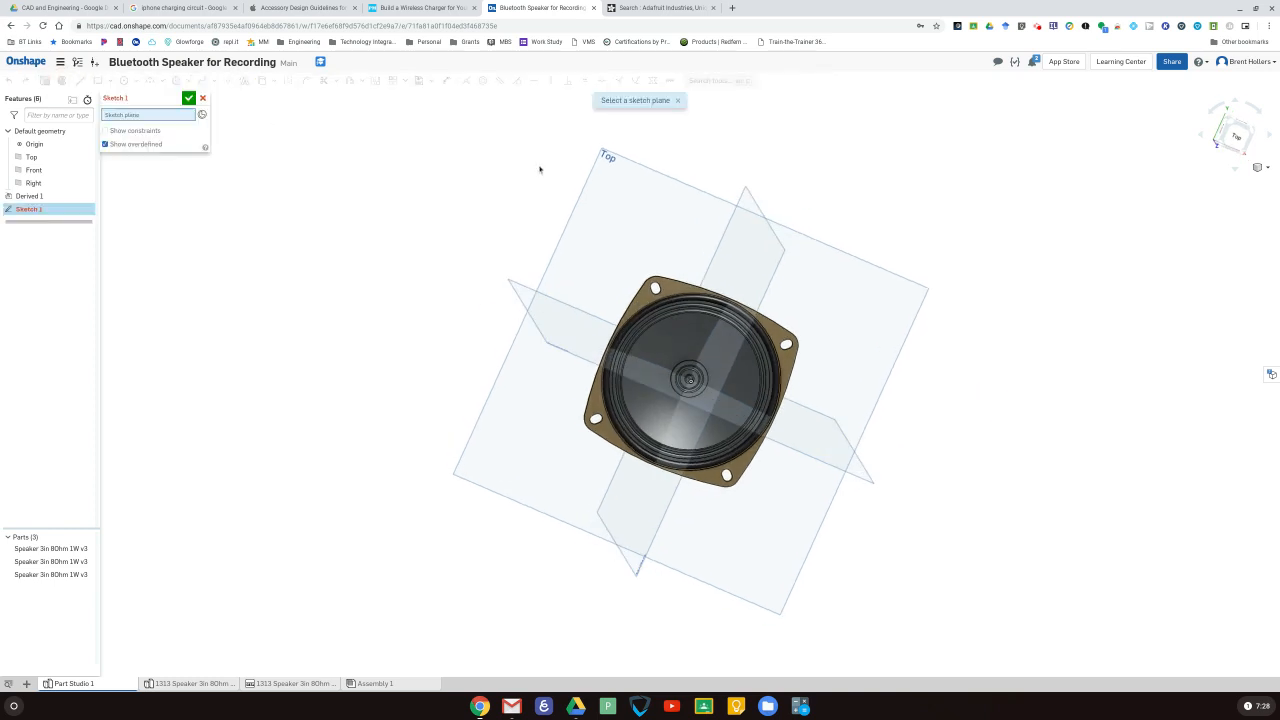
pyautogui.click(597, 192)
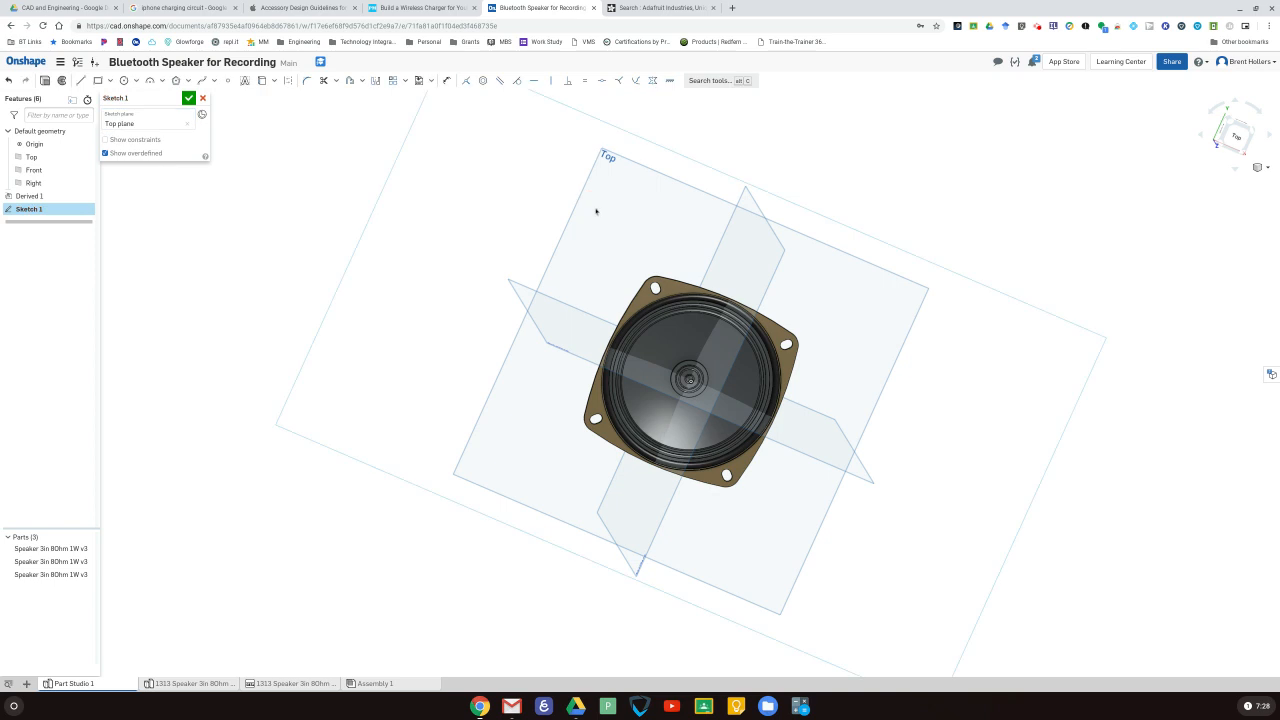
pyautogui.press('n')
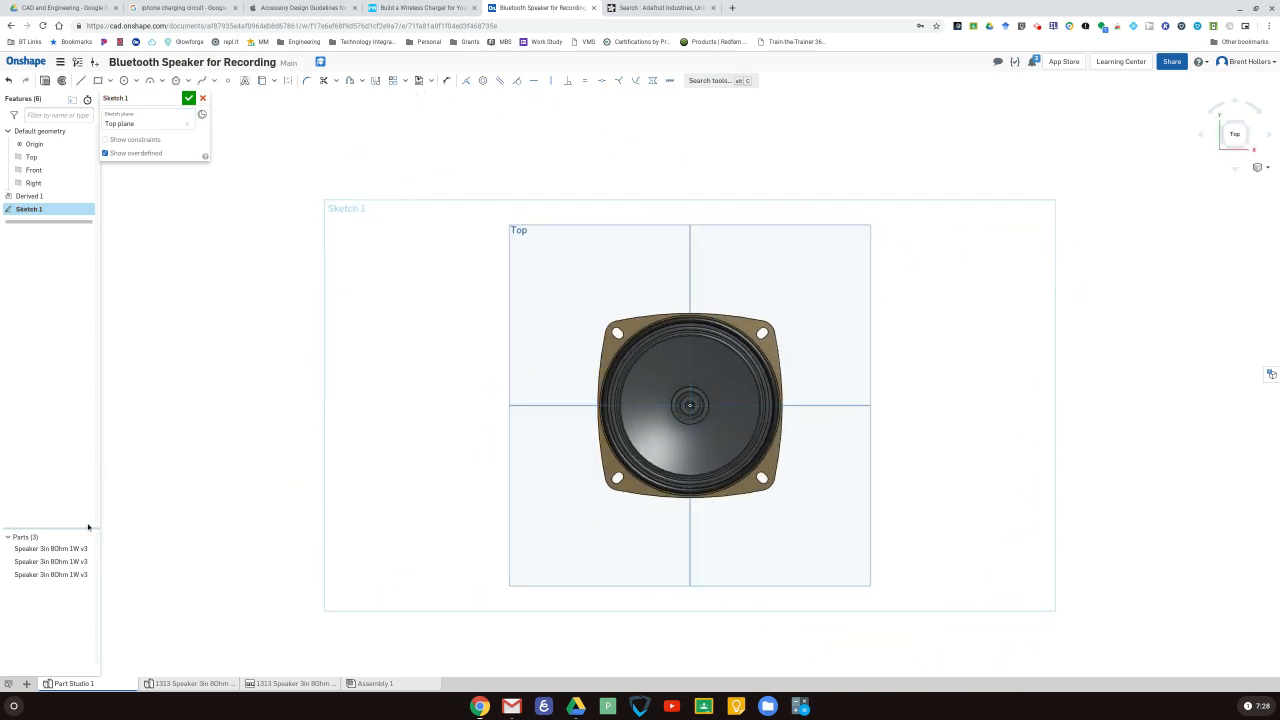
pyautogui.click(88, 562)
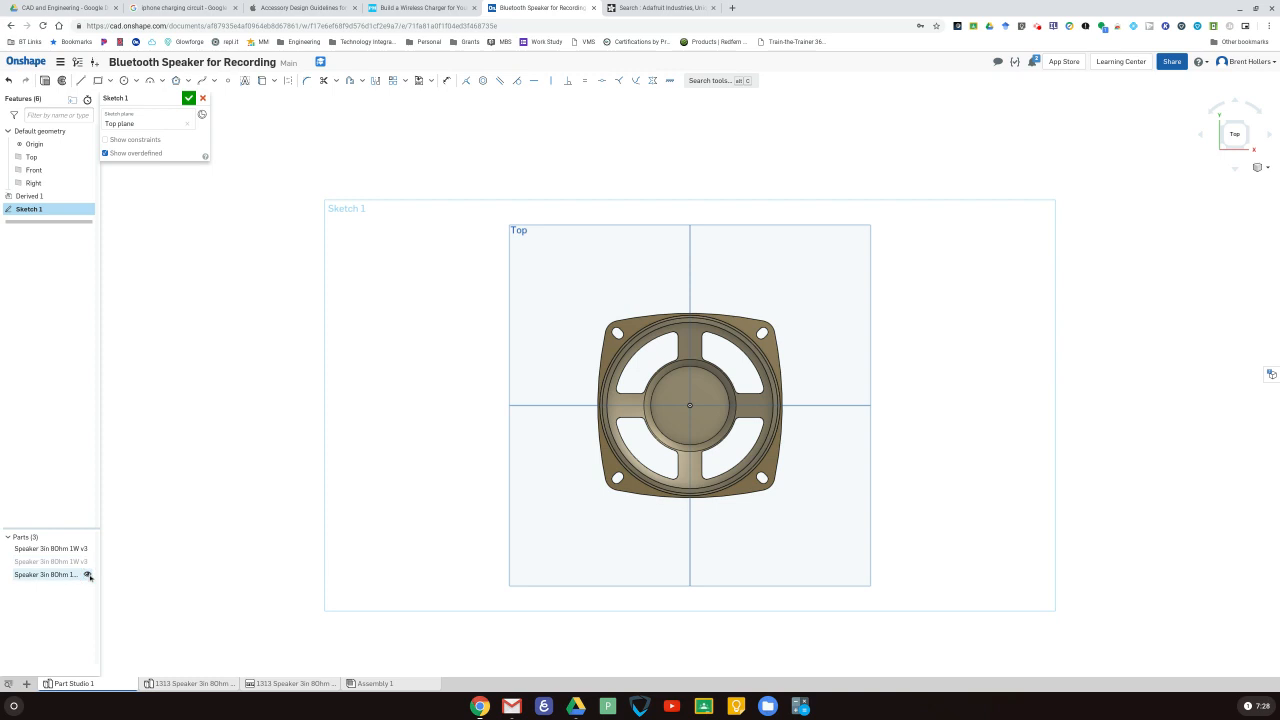
pyautogui.click(88, 575)
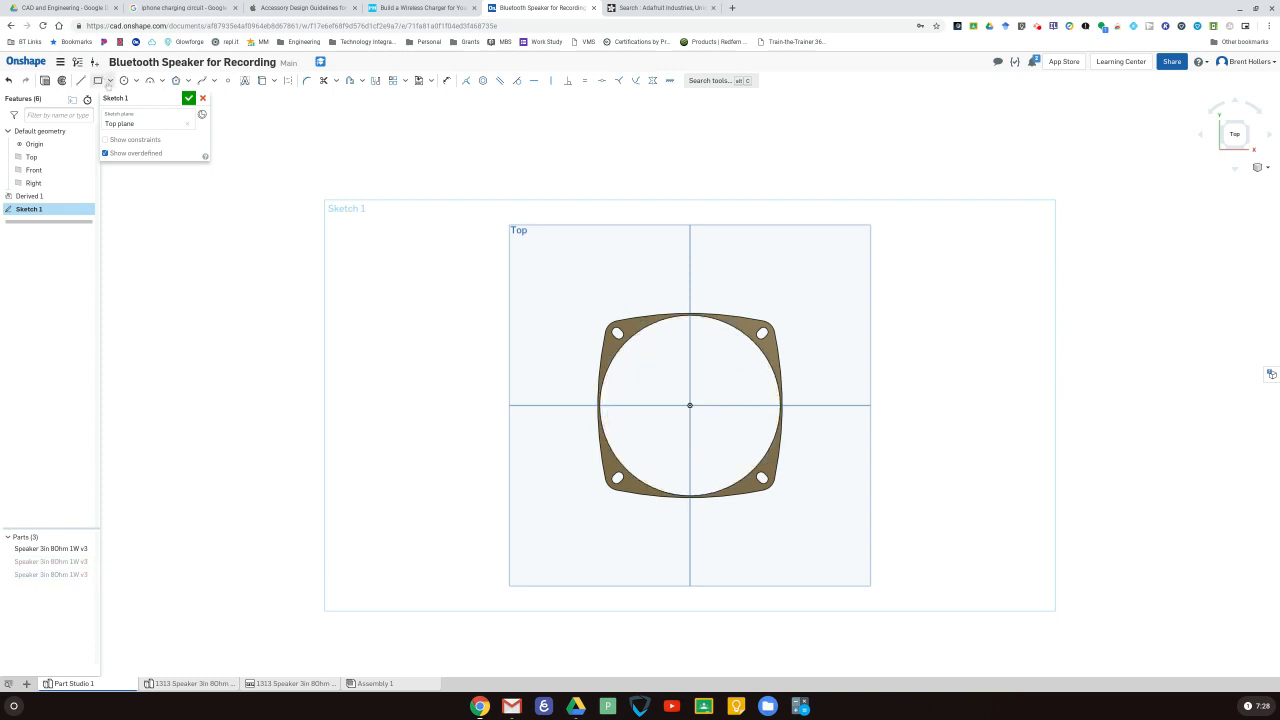
# Step: Sketch a center point rectangle about 6.6 by 4.1 inches, centered on the origin around the speaker's mounting ring
pyautogui.click(109, 80)
pyautogui.click(133, 116)
pyautogui.click(690, 405)
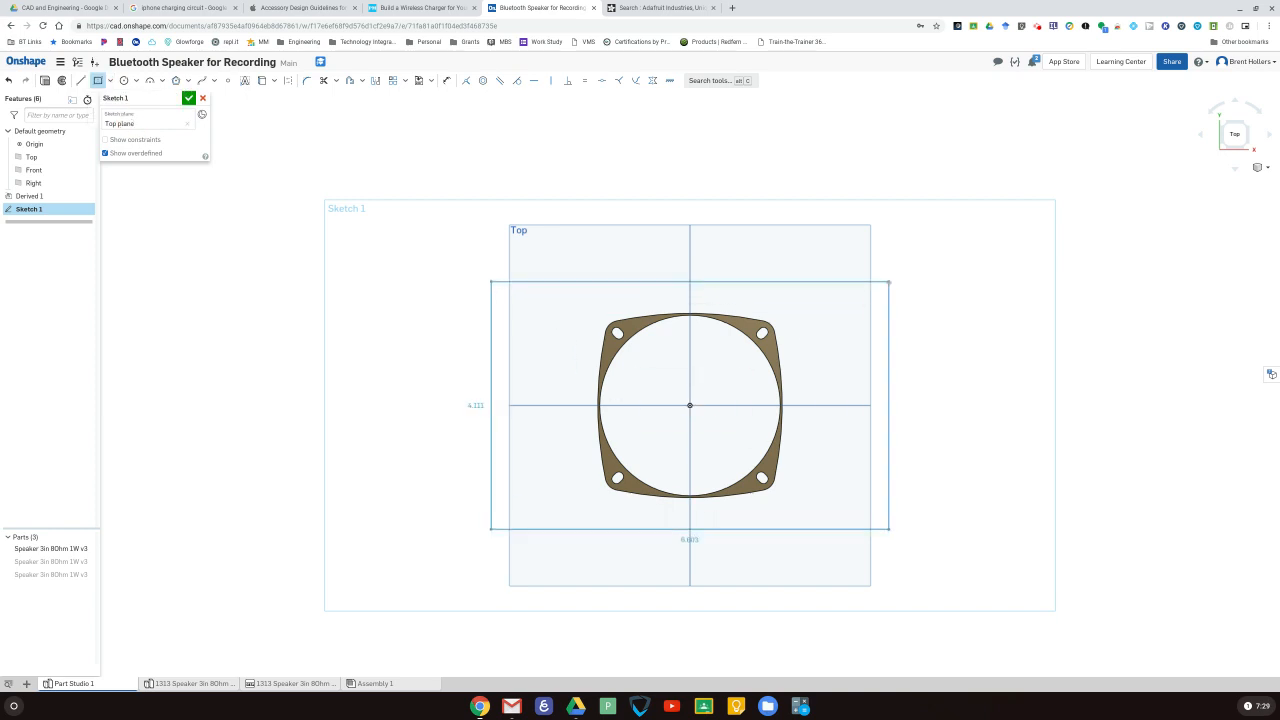
pyautogui.click(882, 278)
# Step: Dimension the rectangle 4.25 in high and 5 in wide
pyautogui.press('d')
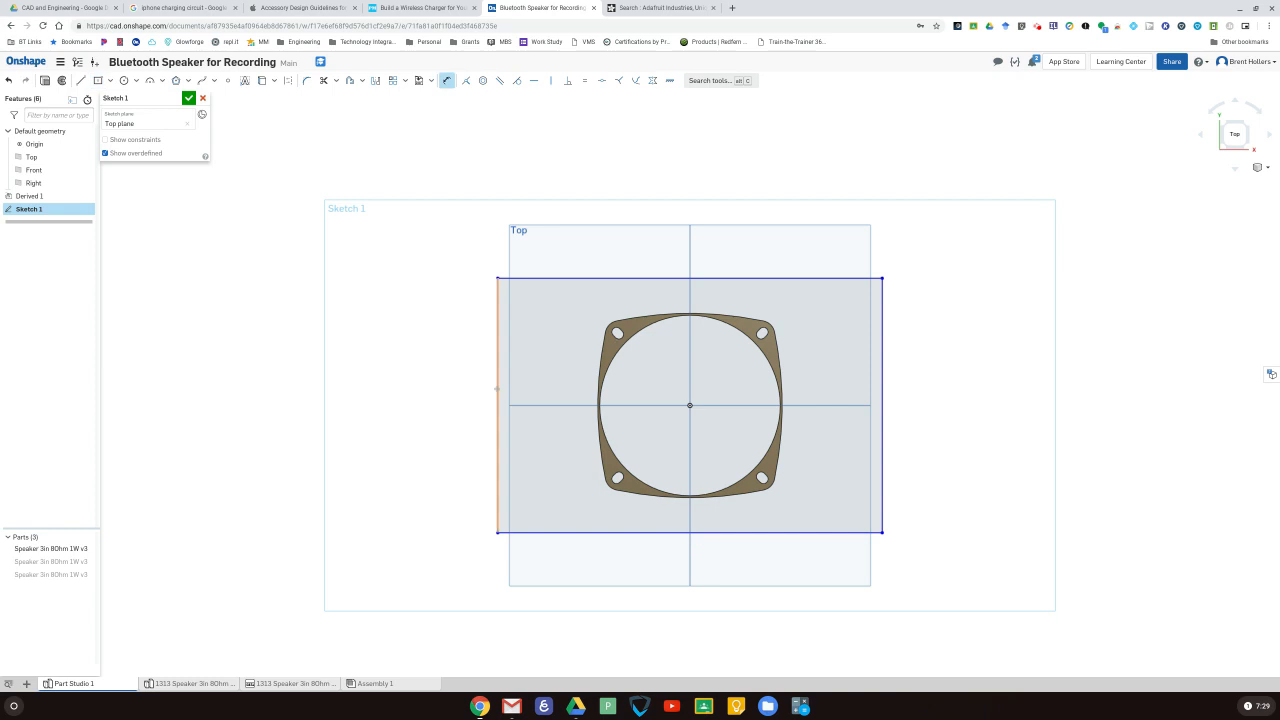
pyautogui.click(497, 390)
pyautogui.click(443, 397)
pyautogui.write('4.35')
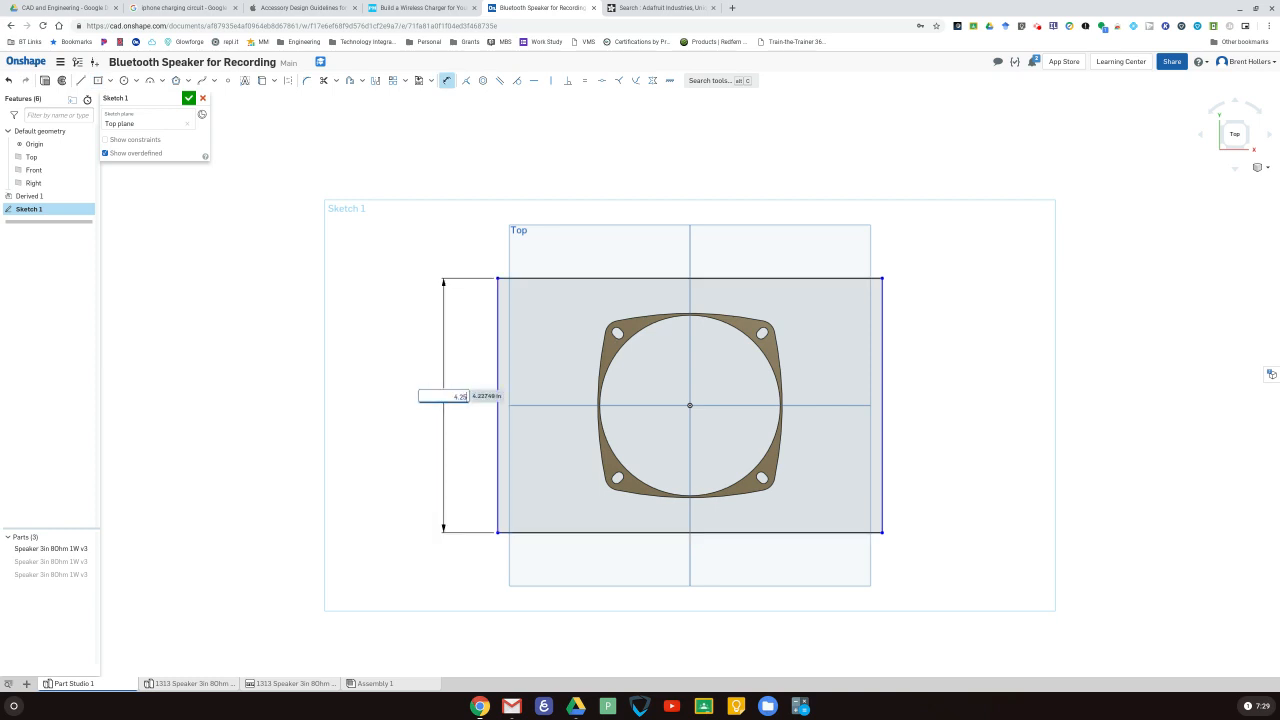
pyautogui.press('Return')
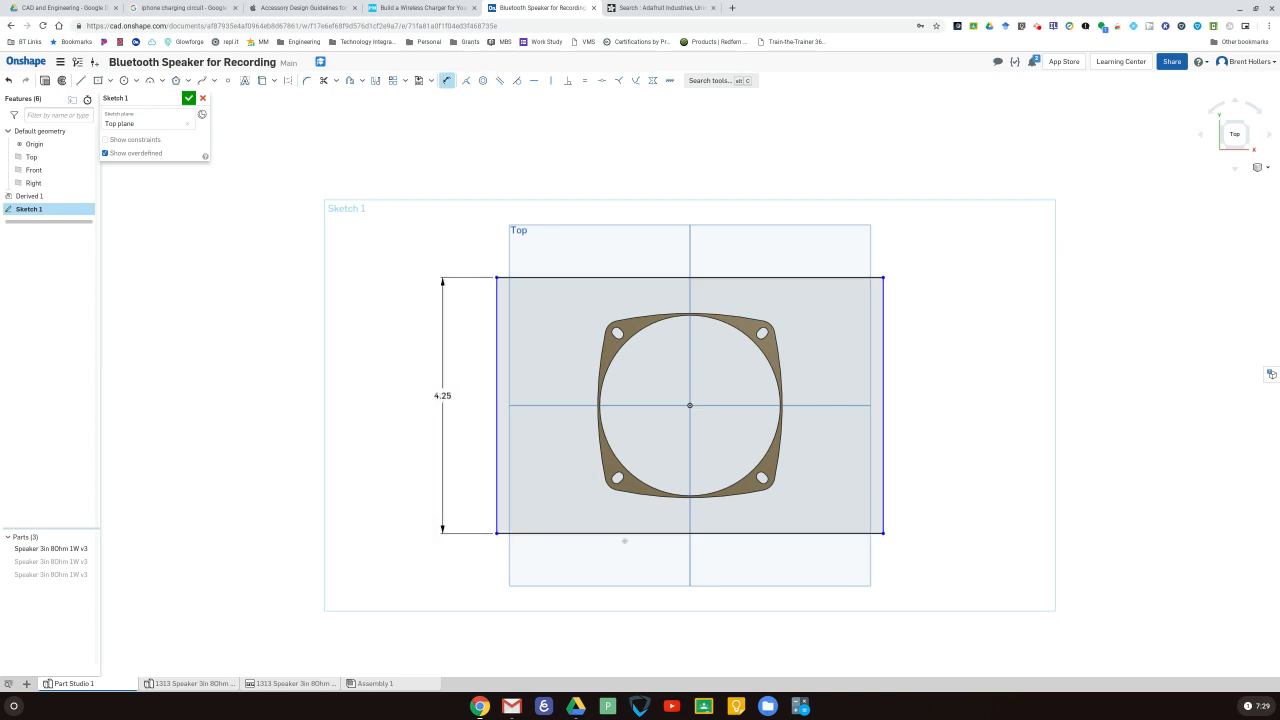
pyautogui.click(624, 534)
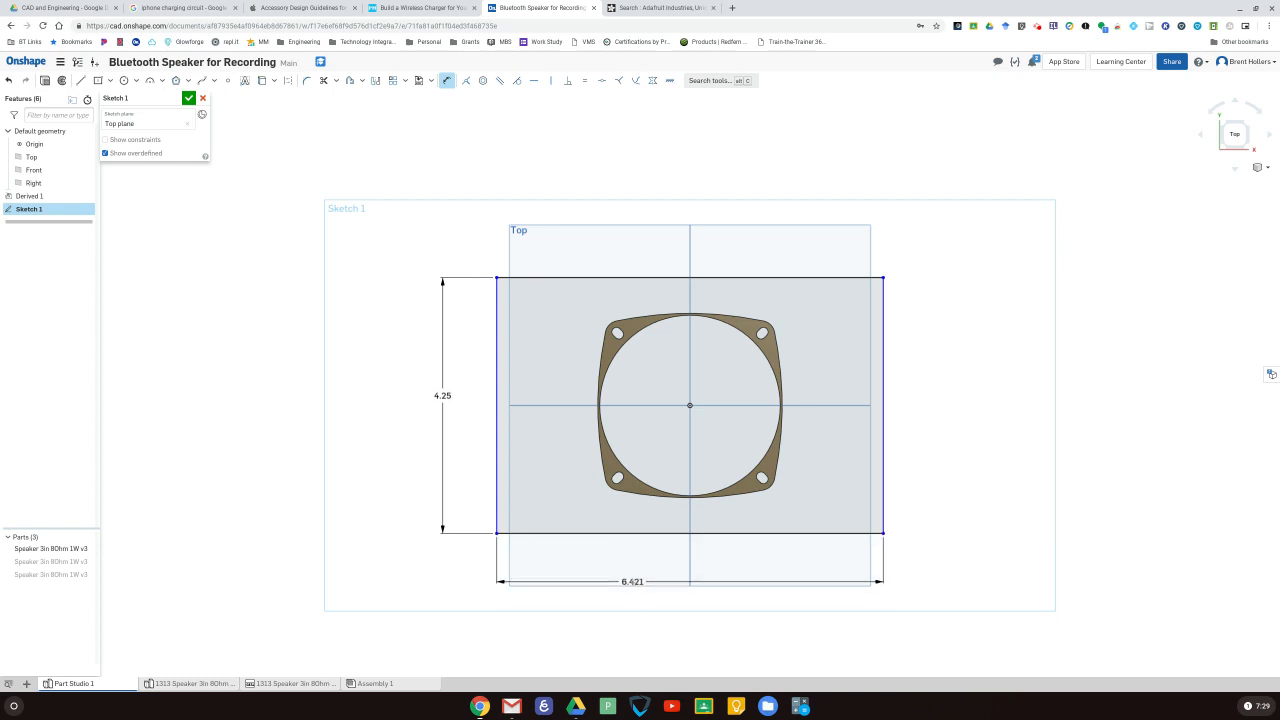
pyautogui.click(632, 581)
pyautogui.write('5')
pyautogui.press('Return')
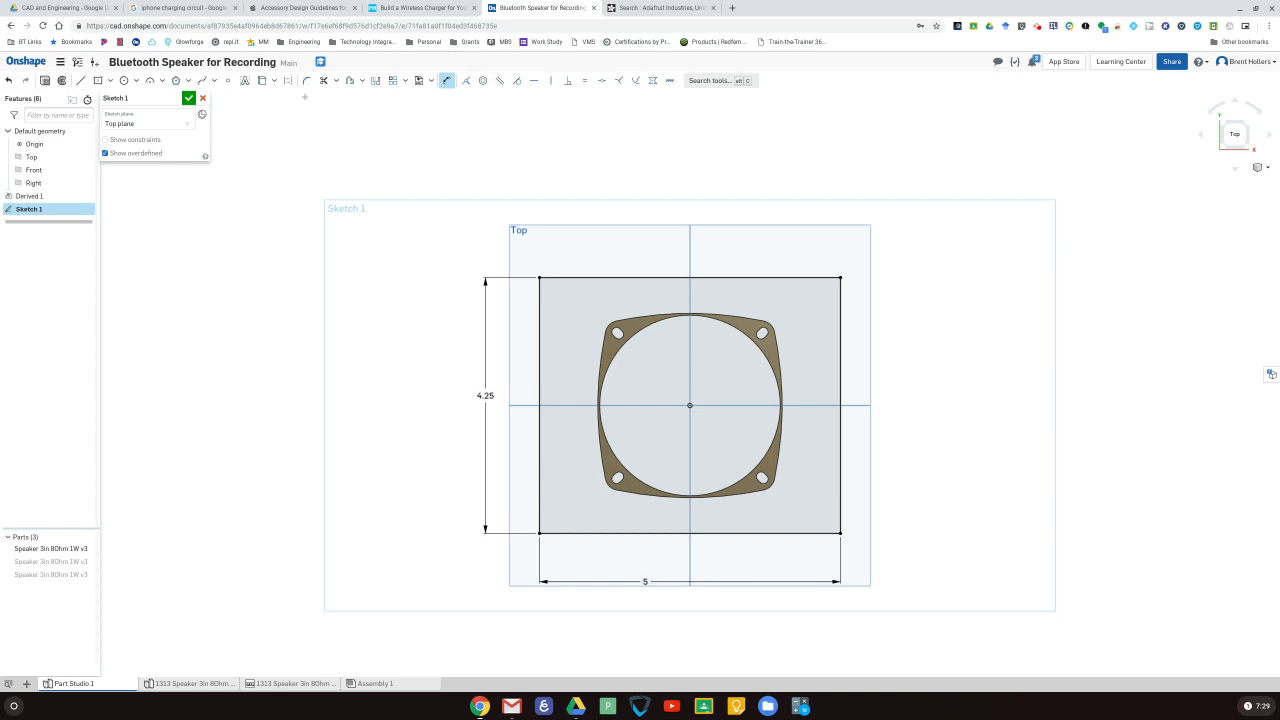
# Step: Project the speaker mounting ring's outer outline and inner circle into the sketch with the Use tool
pyautogui.click(262, 80)
pyautogui.scroll(-2, 708, 342)
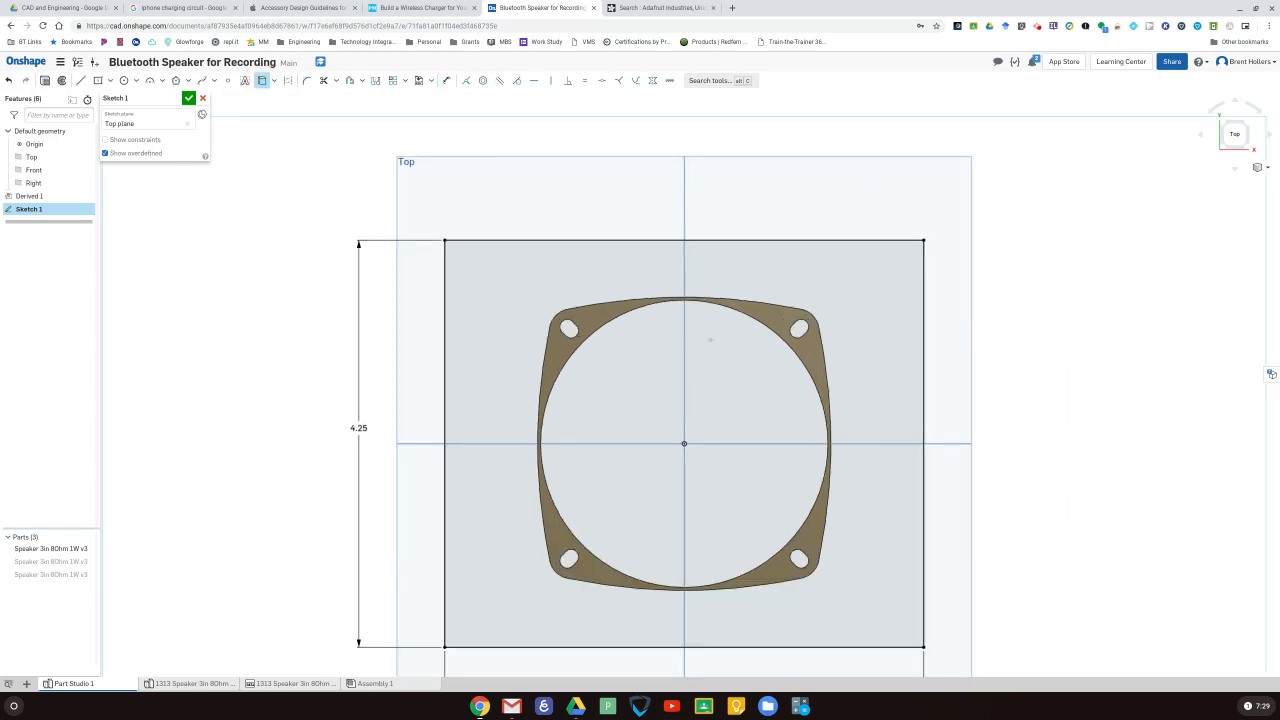
pyautogui.scroll(-1, 710, 339)
pyautogui.click(750, 296)
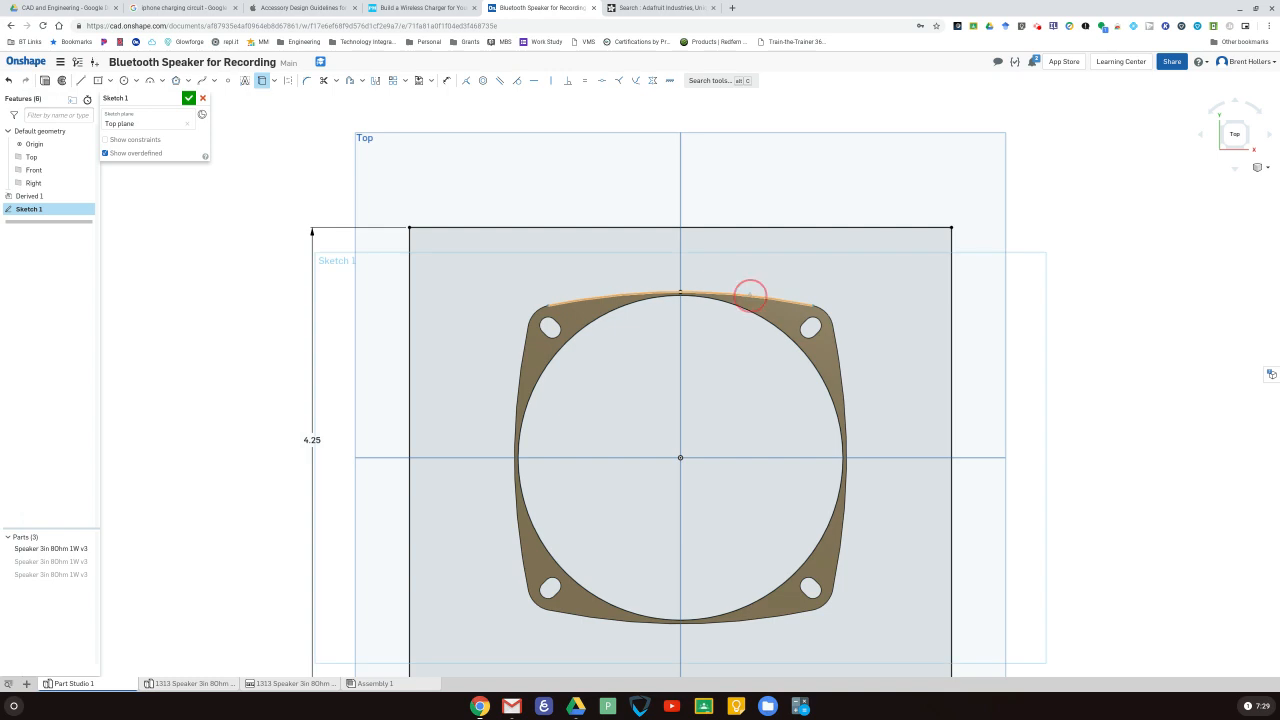
pyautogui.click(820, 306)
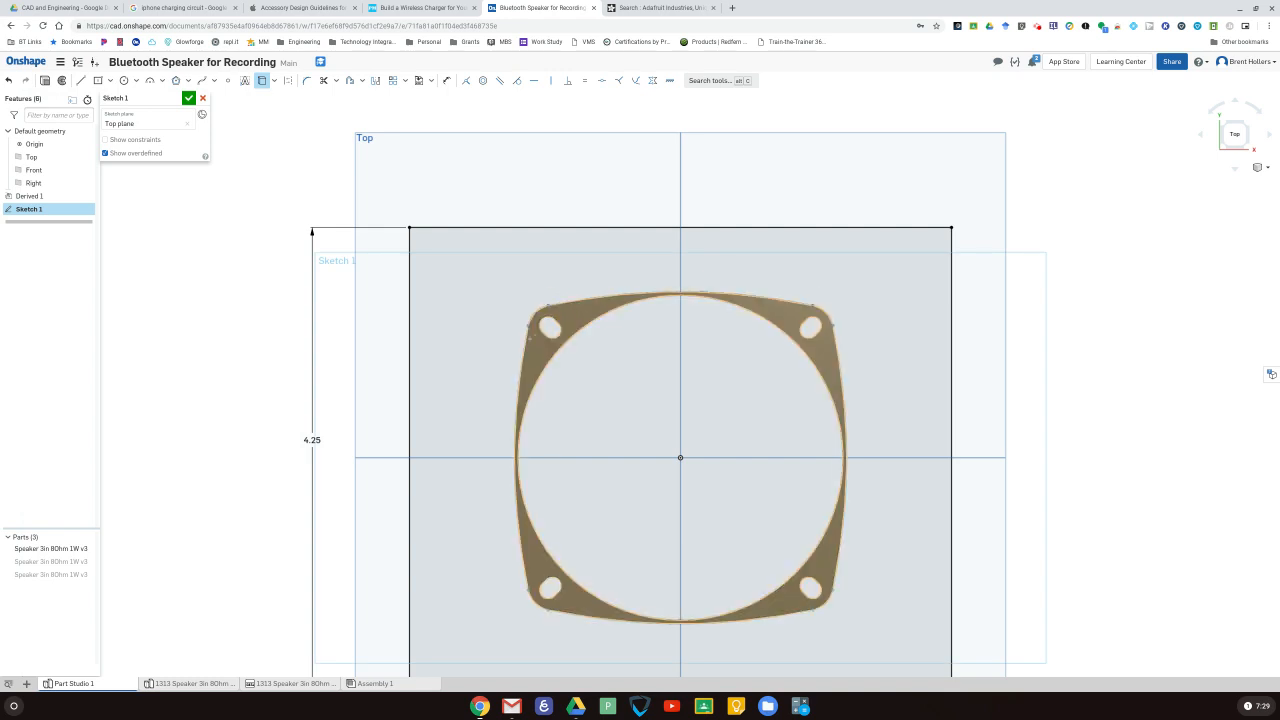
pyautogui.click(840, 366)
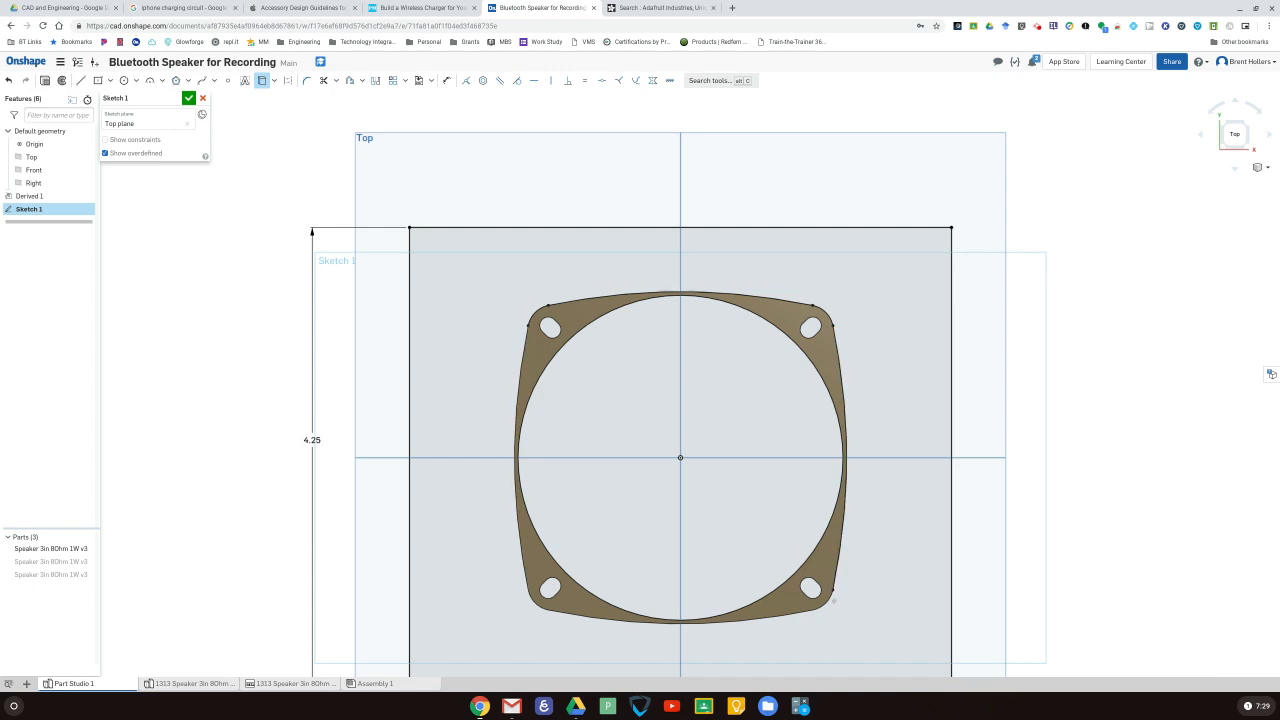
pyautogui.click(797, 608)
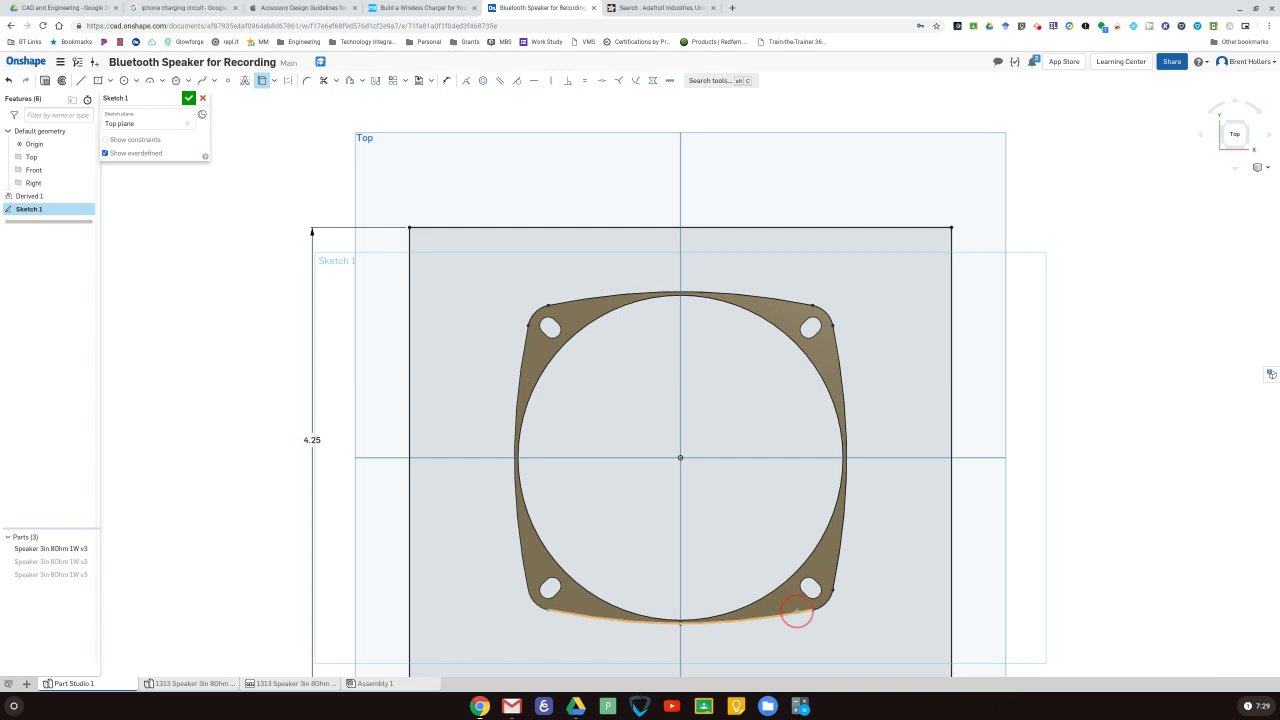
pyautogui.click(540, 605)
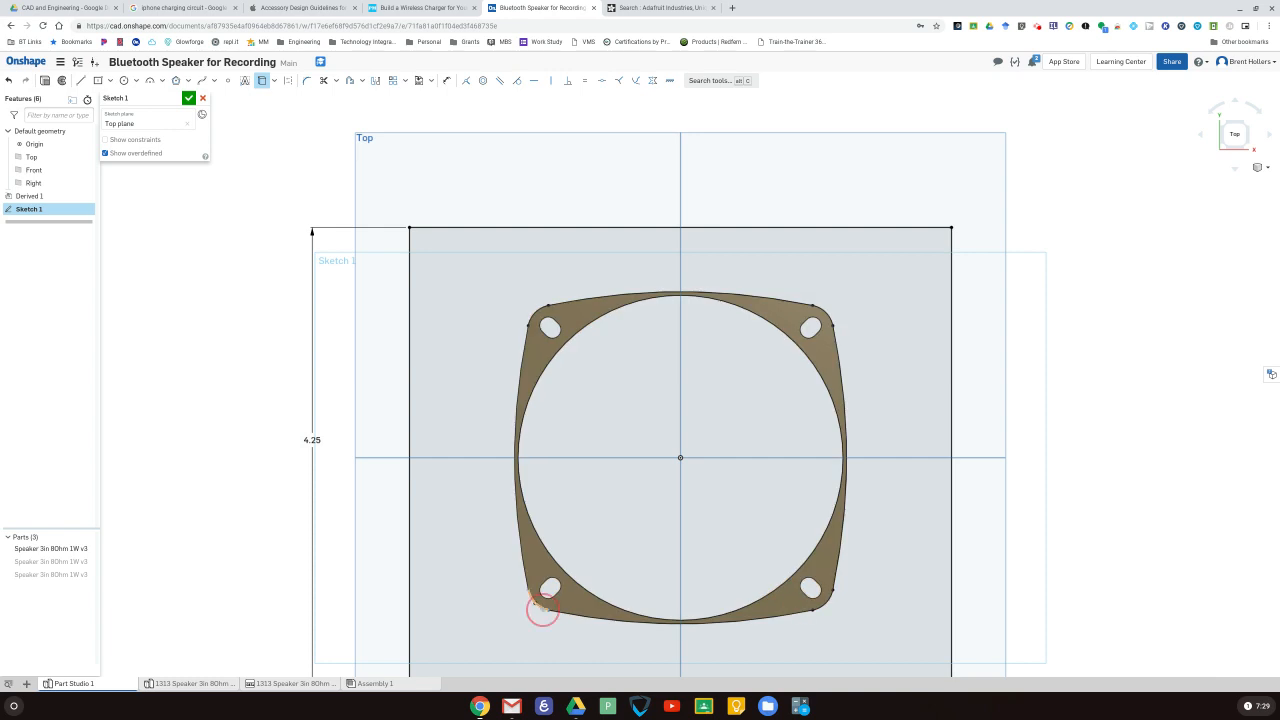
pyautogui.click(525, 570)
# Step: Project the edges of the mounting ring's lower-left slotted screw hole into the sketch
pyautogui.scroll(5, 545, 585)
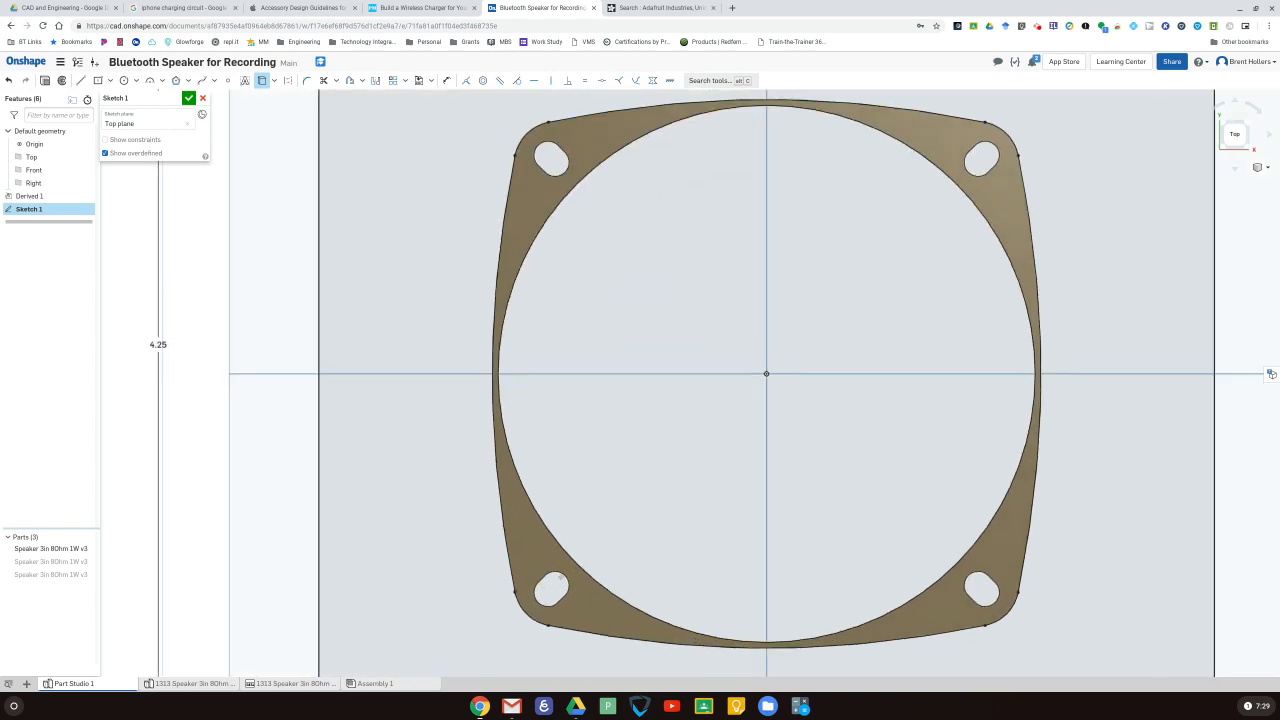
pyautogui.scroll(3, 550, 590)
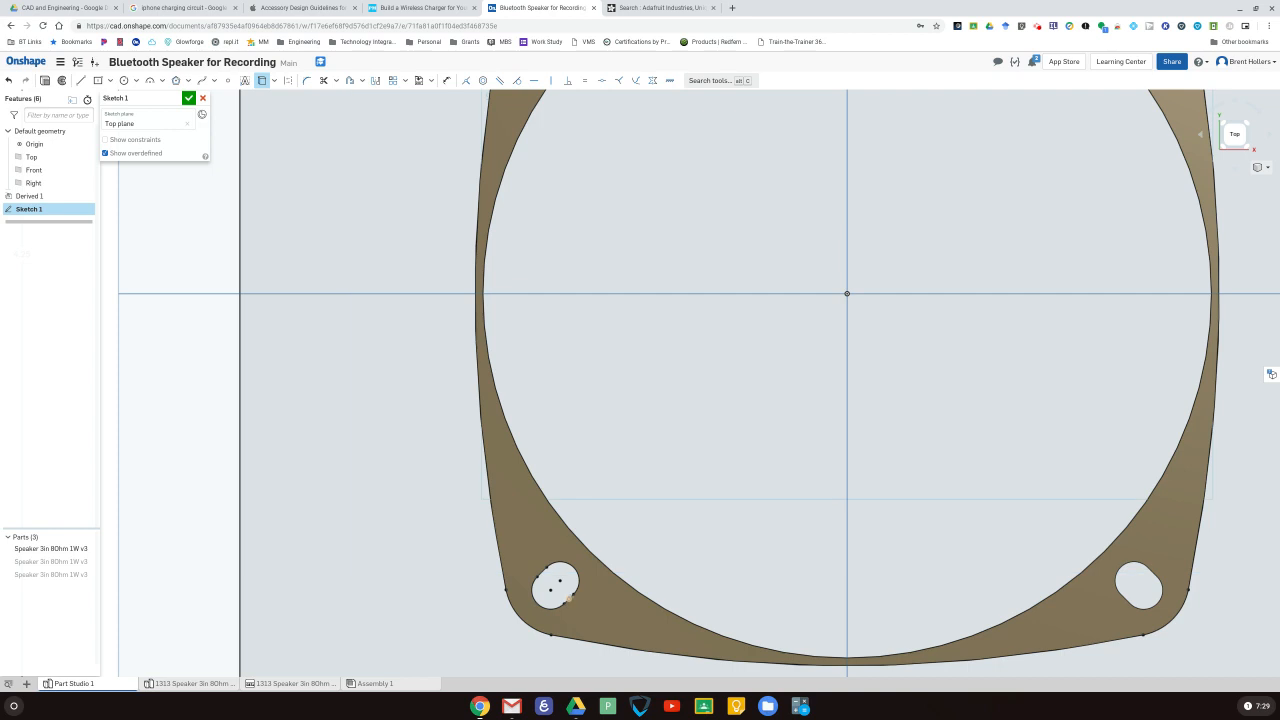
pyautogui.scroll(4, 567, 598)
pyautogui.scroll(2, 568, 598)
pyautogui.click(569, 594)
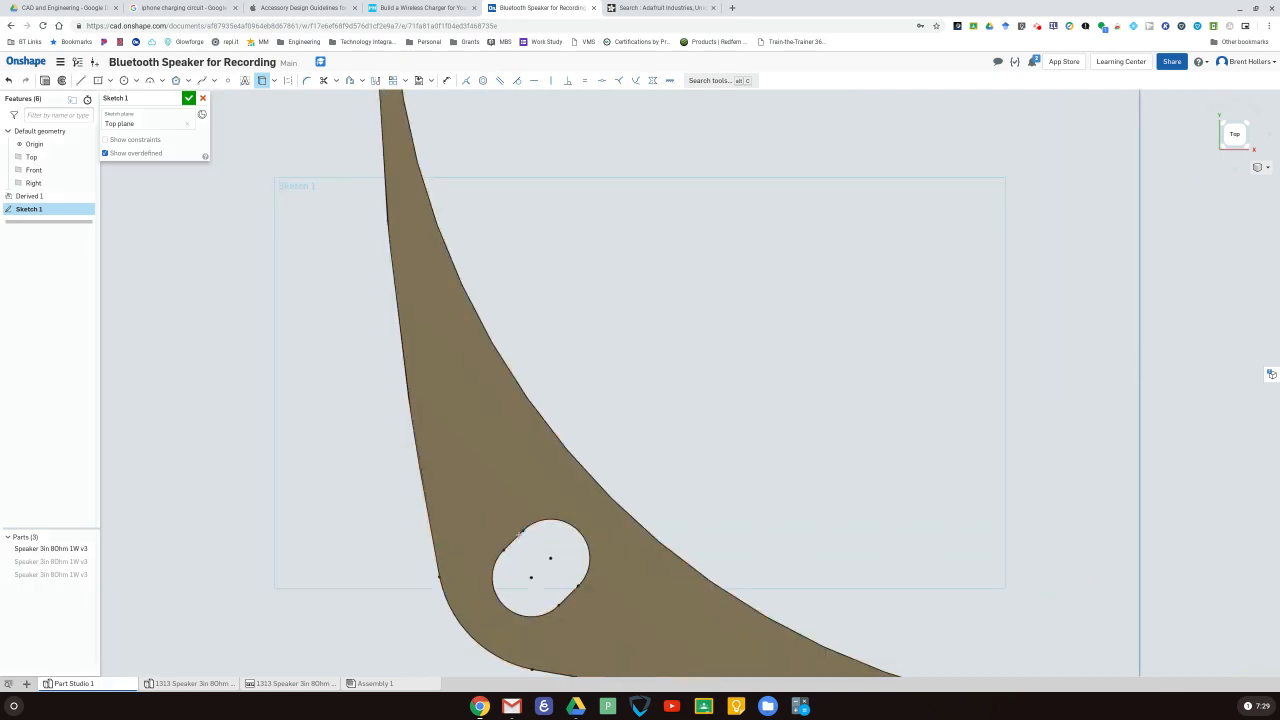
# Step: Project the arcs and straight edges of the ring's upper-left slotted screw hole into the sketch
pyautogui.press('f')
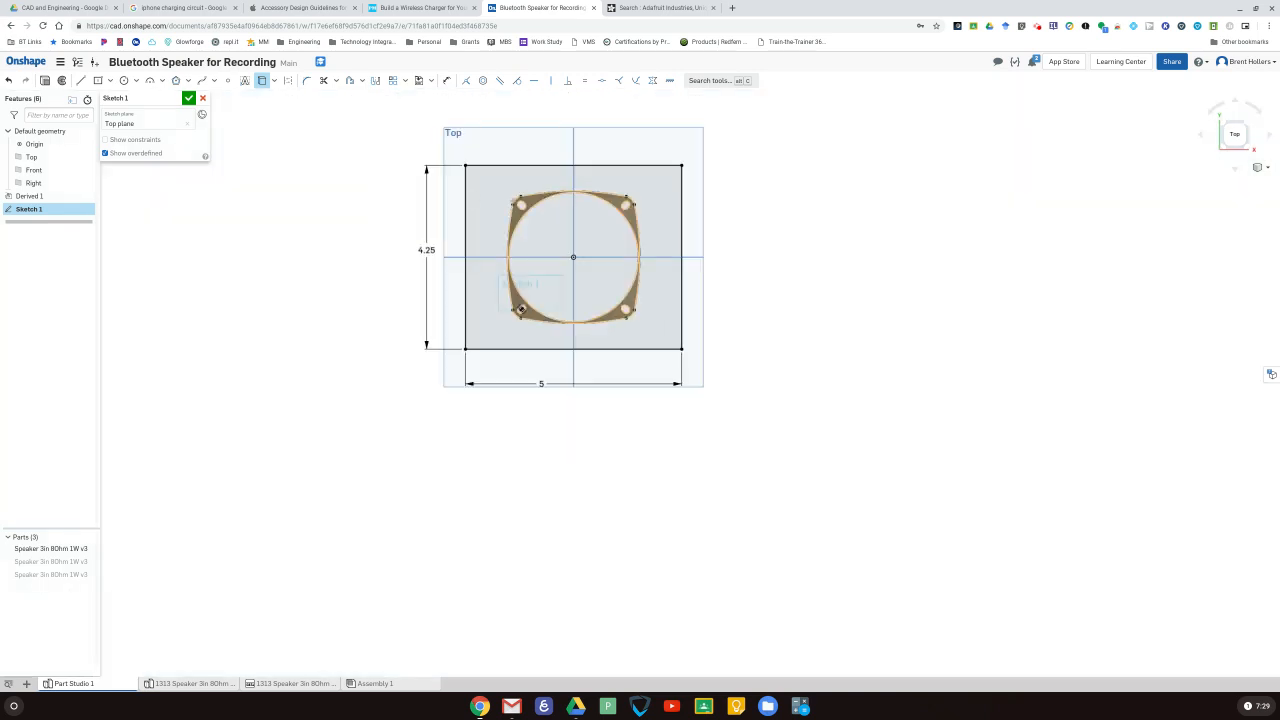
pyautogui.scroll(10, 515, 205)
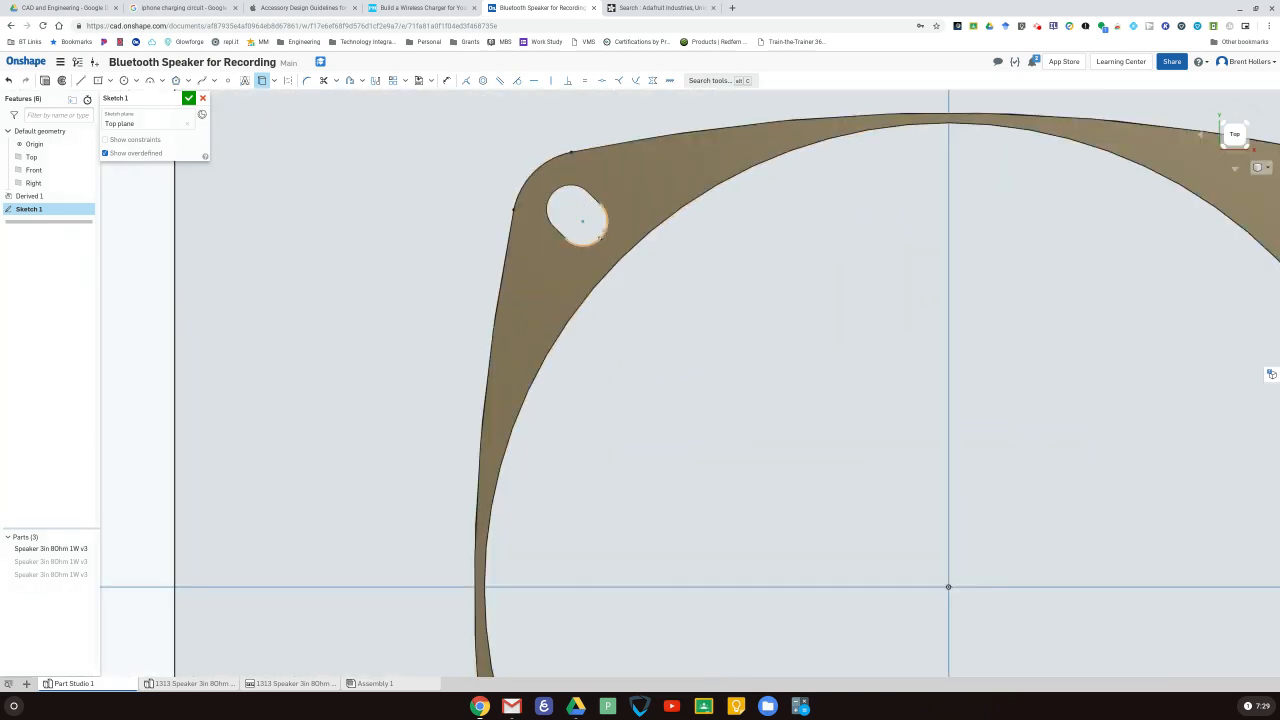
pyautogui.click(600, 228)
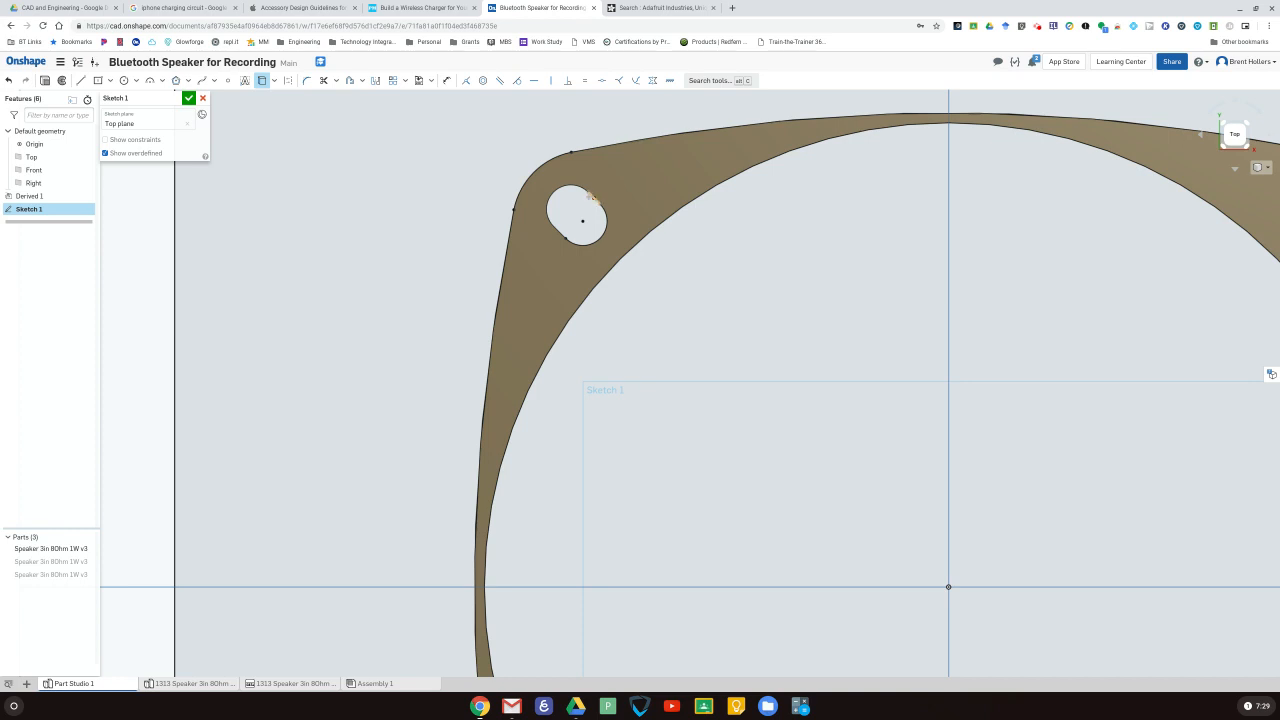
pyautogui.click(578, 189)
pyautogui.scroll(2, 562, 237)
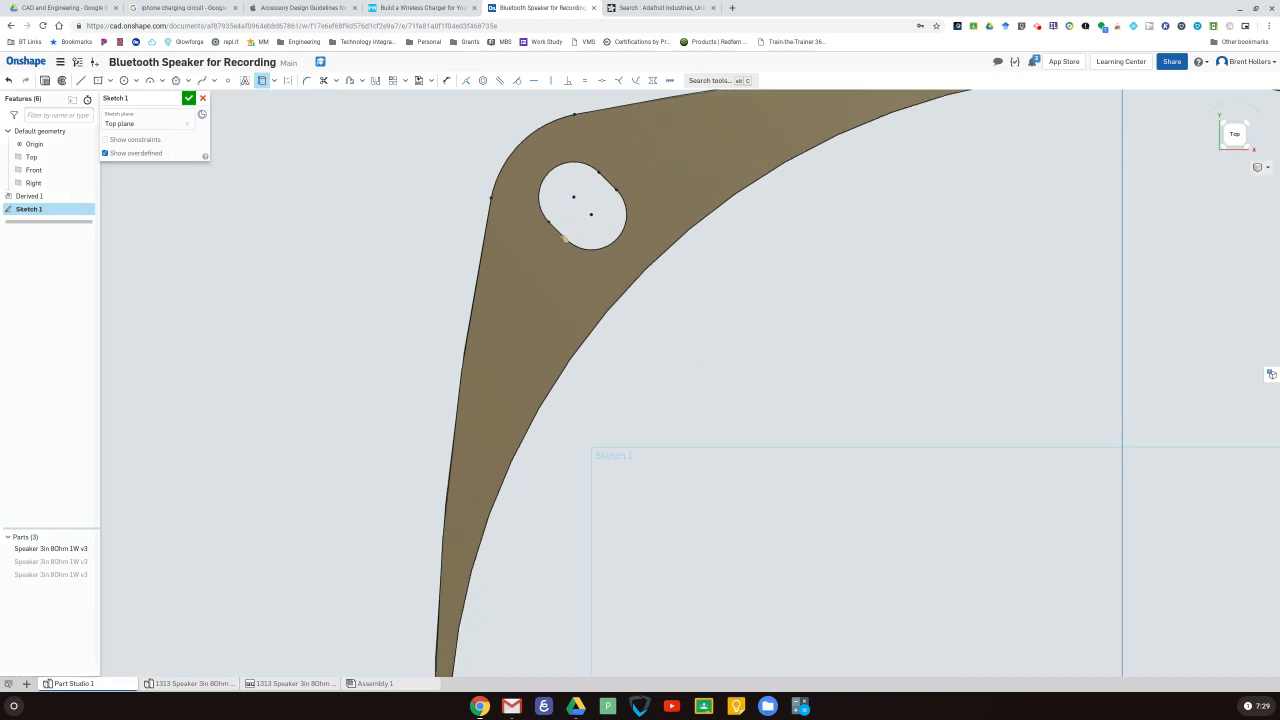
pyautogui.click(562, 236)
# Step: Project the edges of the ring's upper-right slotted screw hole into the sketch
pyautogui.scroll(-5, 564, 235)
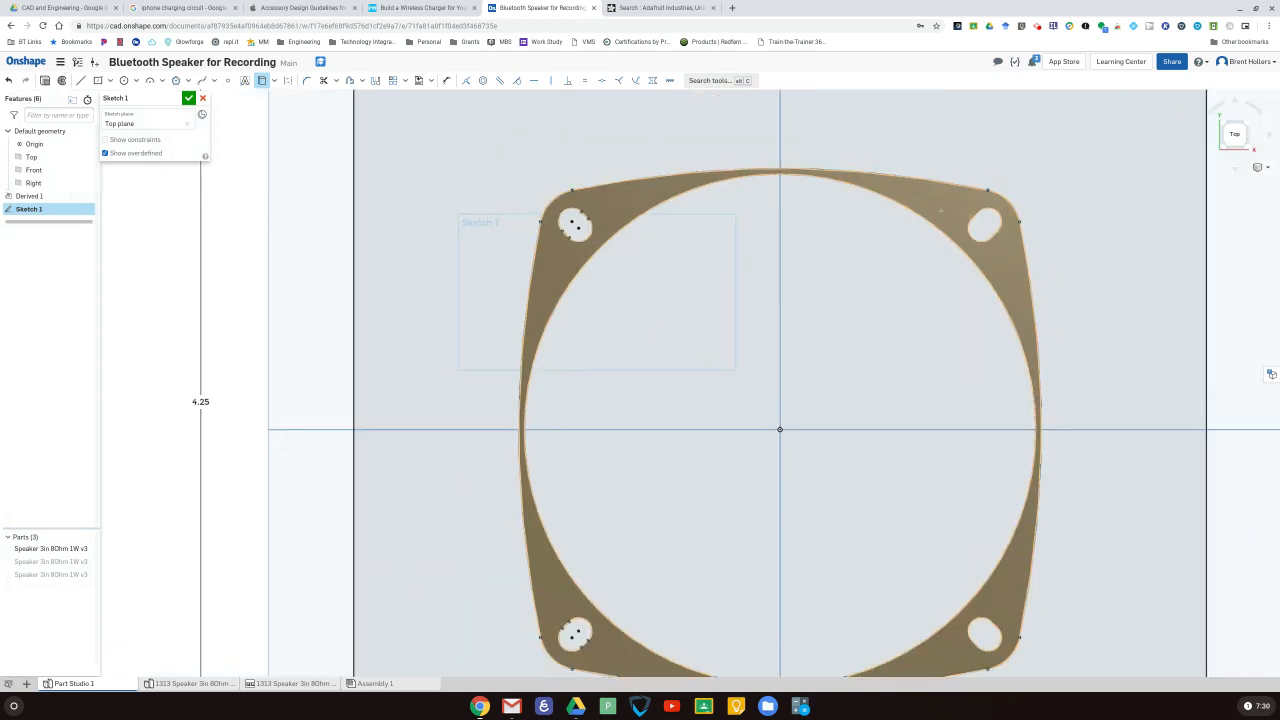
pyautogui.scroll(1, 1058, 221)
pyautogui.scroll(3, 1058, 221)
pyautogui.scroll(1, 929, 214)
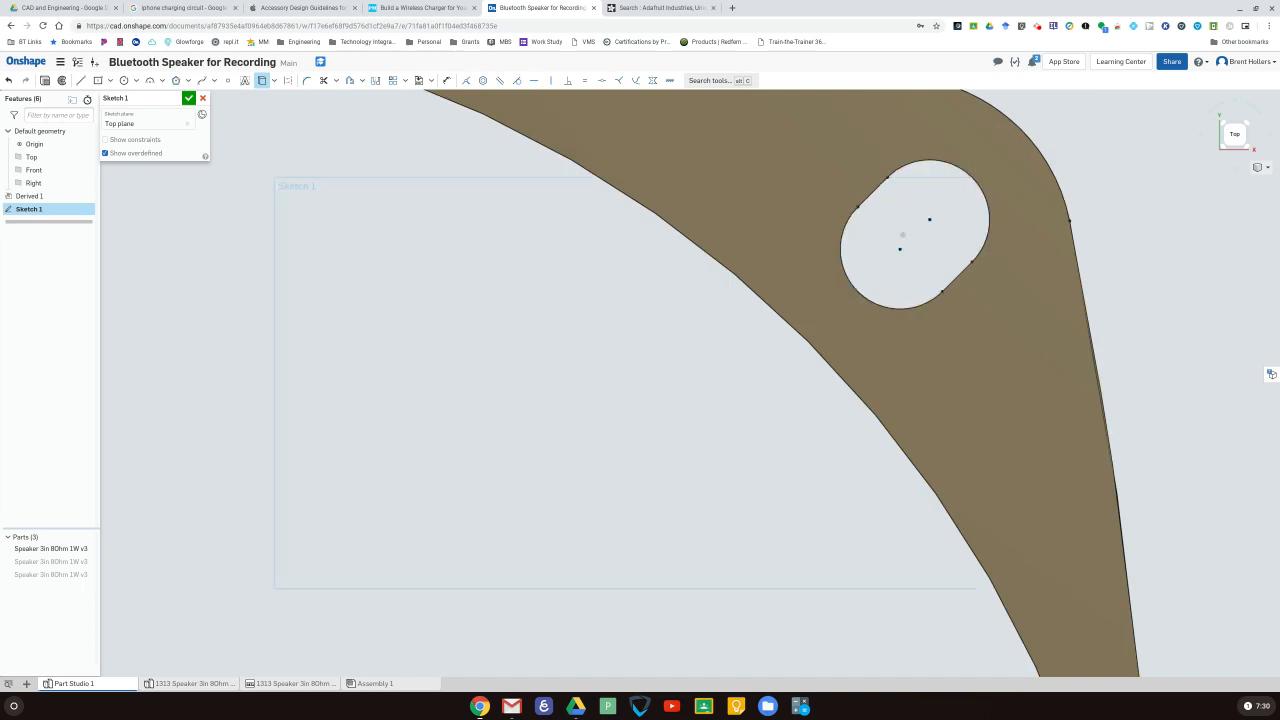
# Step: Project the arcs and straight edges of the ring's lower-right slotted screw hole into the sketch
pyautogui.scroll(-5, 916, 330)
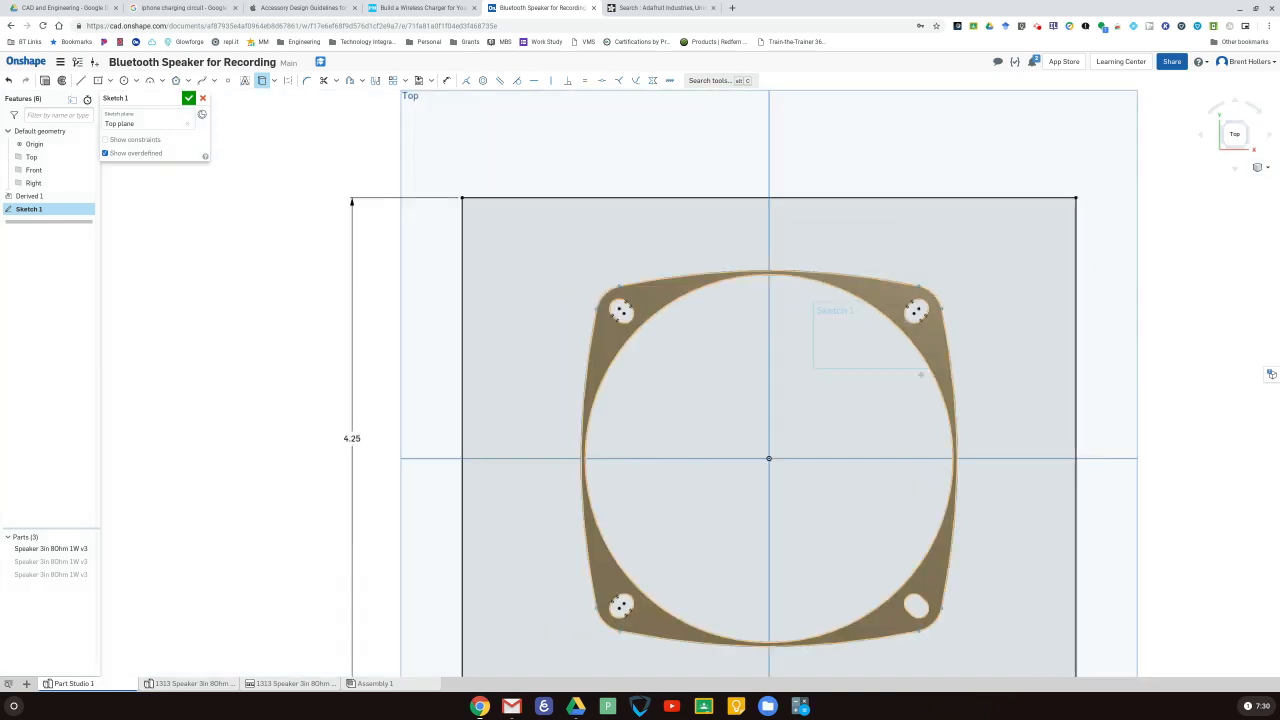
pyautogui.scroll(5, 921, 614)
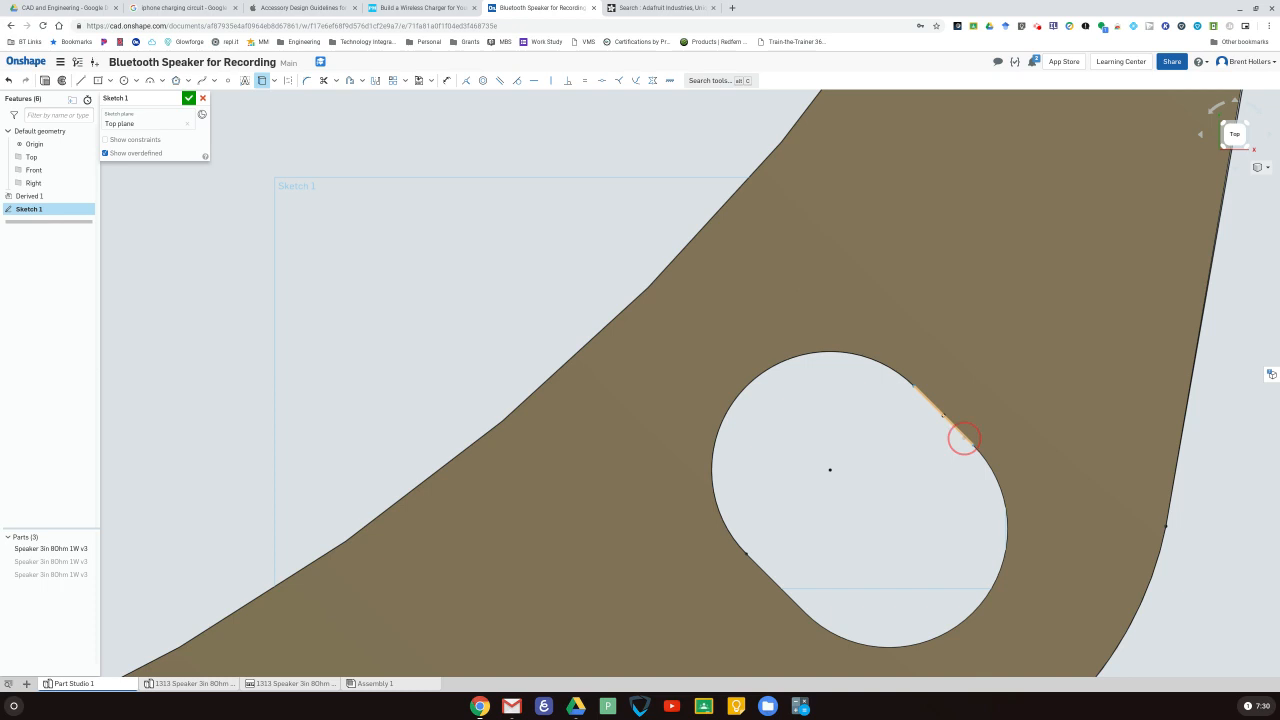
pyautogui.click(963, 437)
pyautogui.click(994, 477)
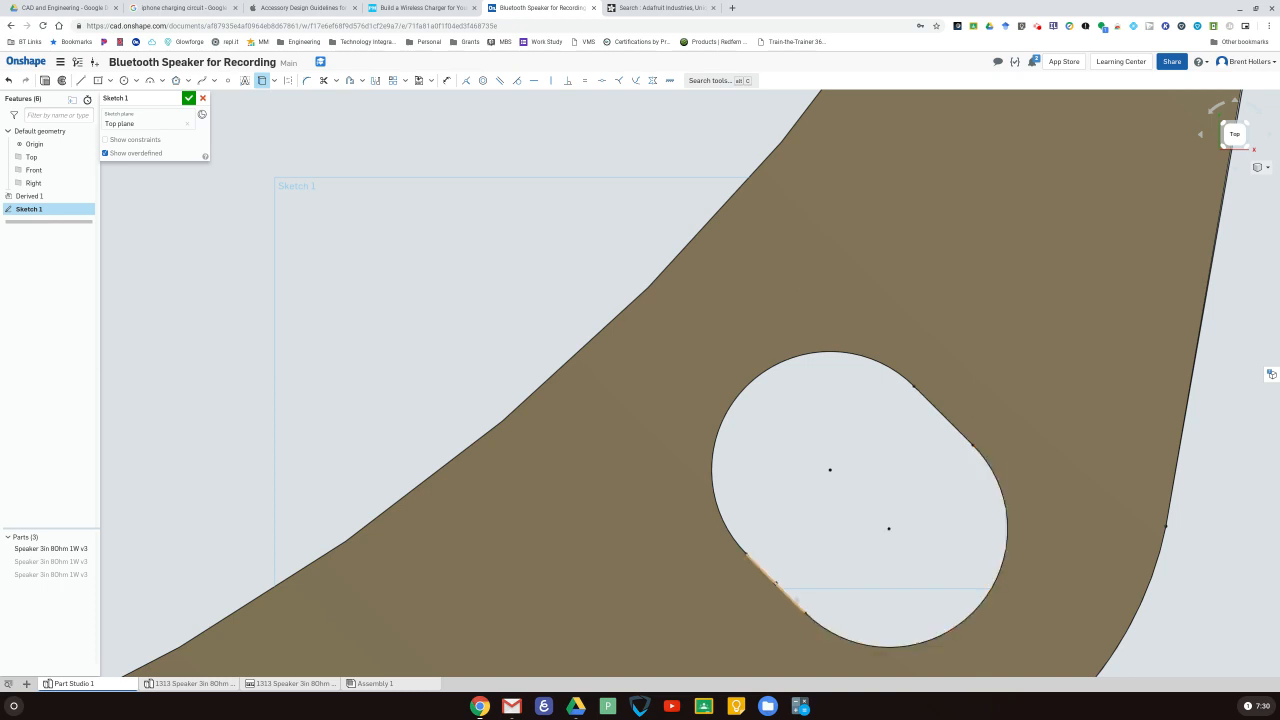
pyautogui.scroll(-10, 796, 601)
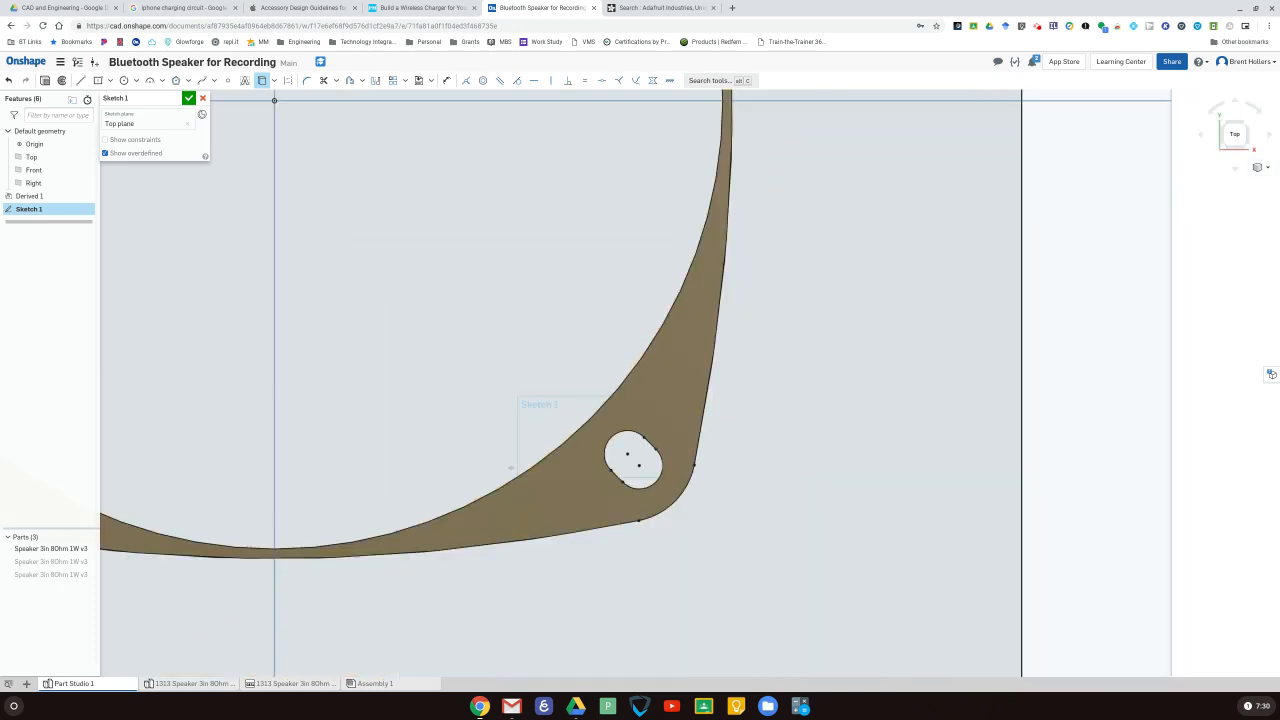
# Step: Hide the speaker's mounting ring part and finish the sketch
pyautogui.scroll(-8, 325, 356)
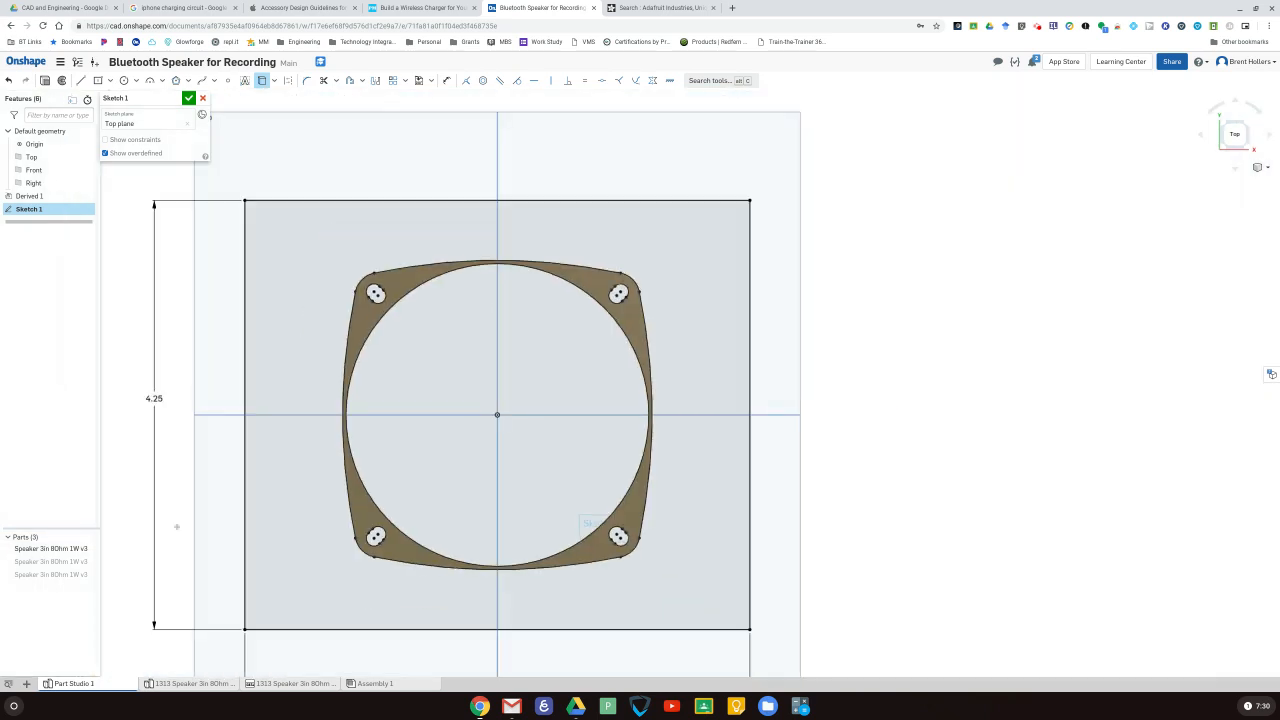
pyautogui.click(86, 549)
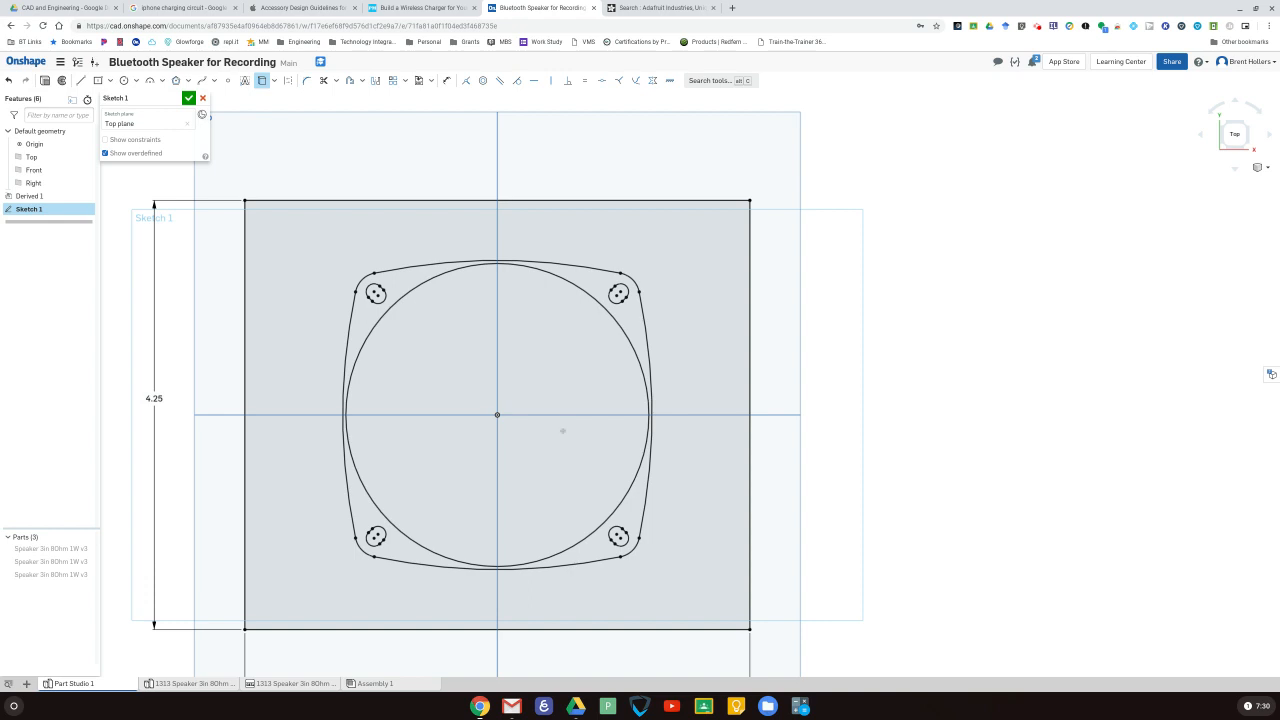
pyautogui.click(188, 100)
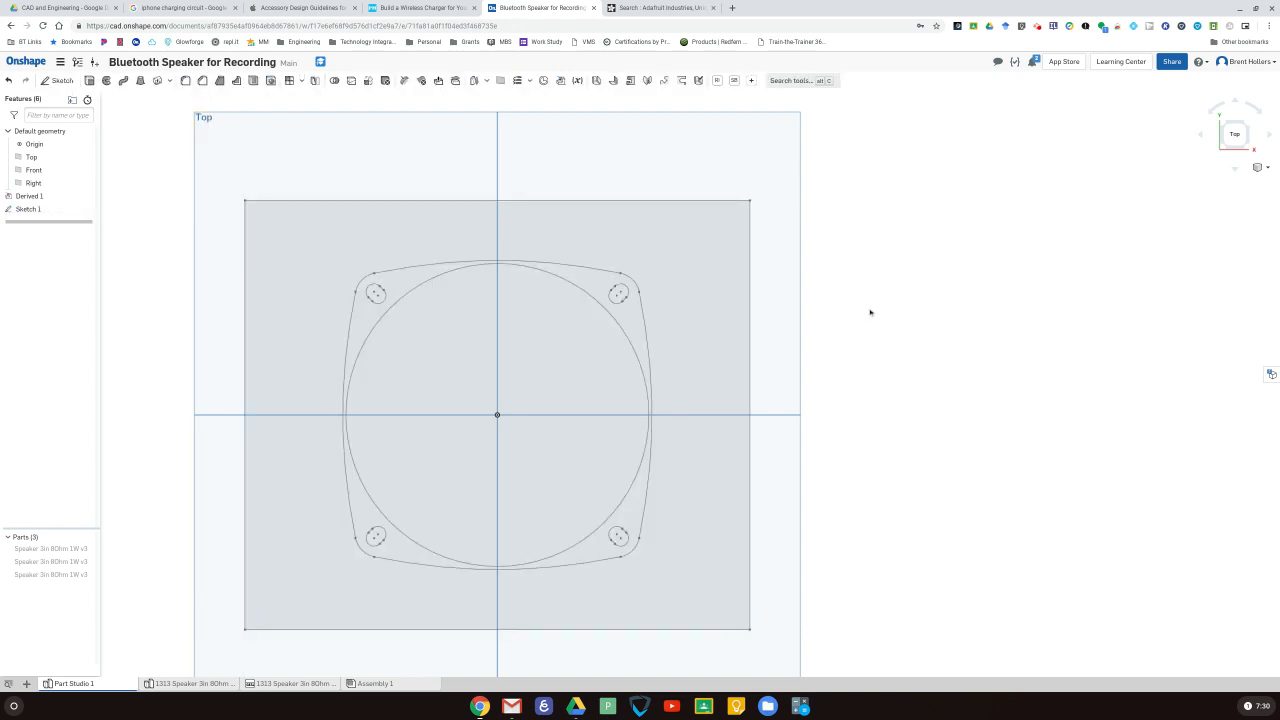
# Step: Extrude the sketch region between the rectangle and the ring outline 4 in as a new solid, with the direction flipped
pyautogui.scroll(-2, 850, 318)
pyautogui.moveTo(829, 326)
pyautogui.mouseDown(button='right')
pyautogui.moveTo(845, 332)
pyautogui.moveTo(826, 349)
pyautogui.moveTo(726, 291)
pyautogui.mouseUp(button='right')
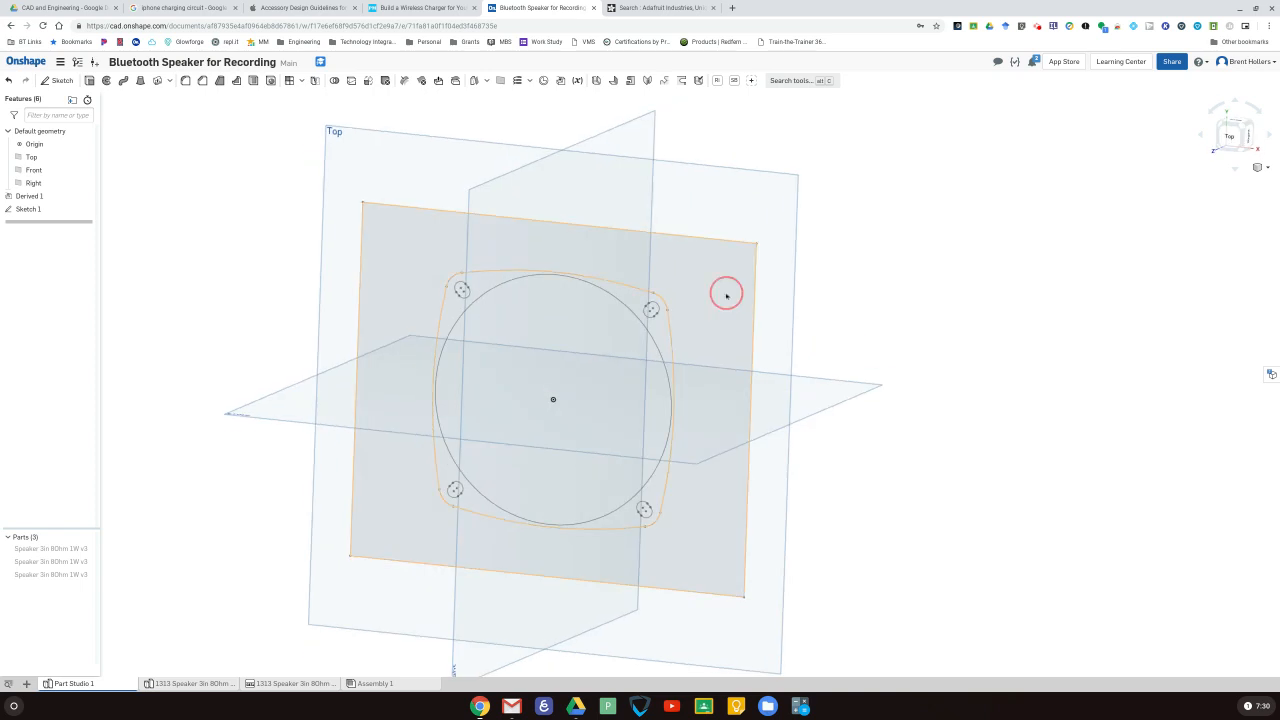
pyautogui.click(728, 296)
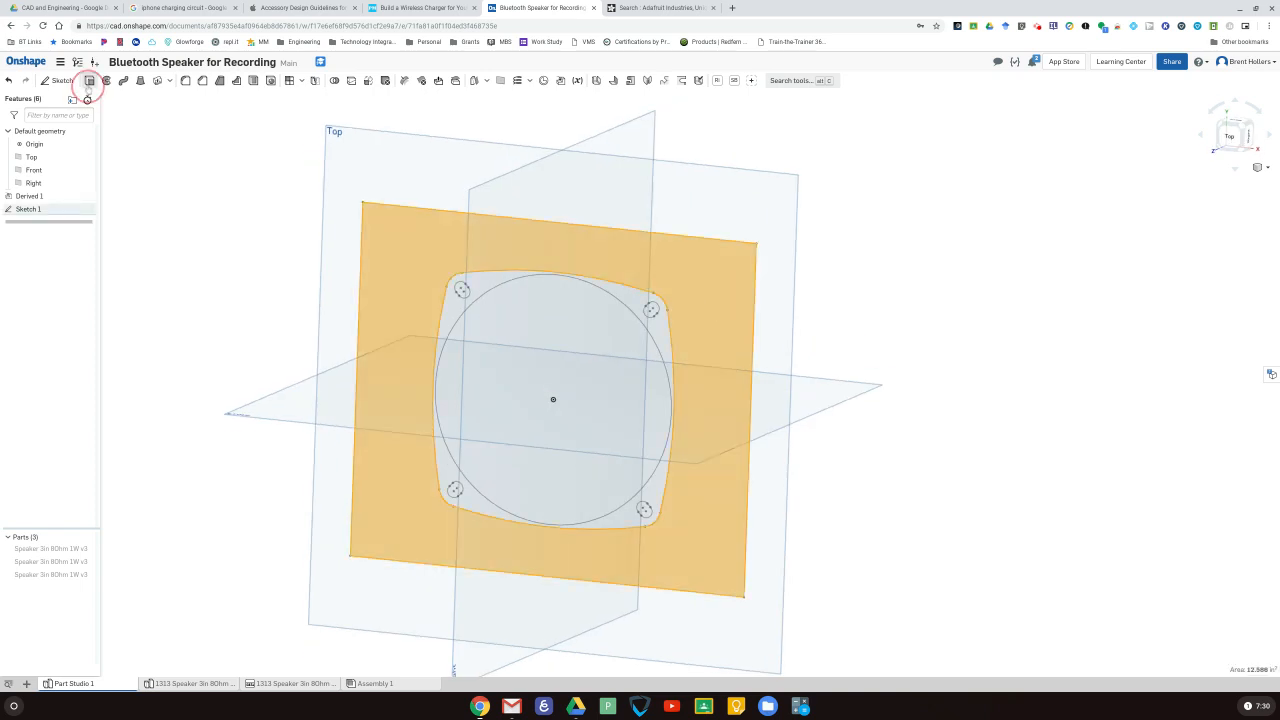
pyautogui.click(89, 80)
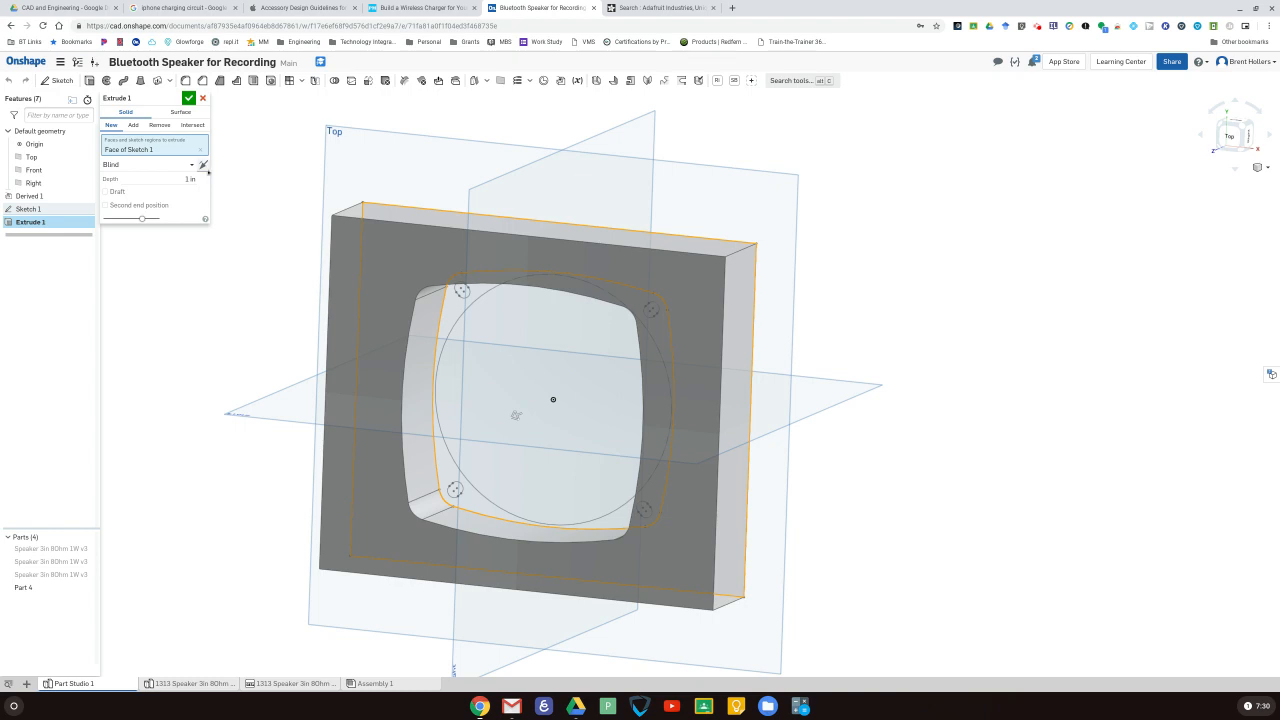
pyautogui.click(203, 166)
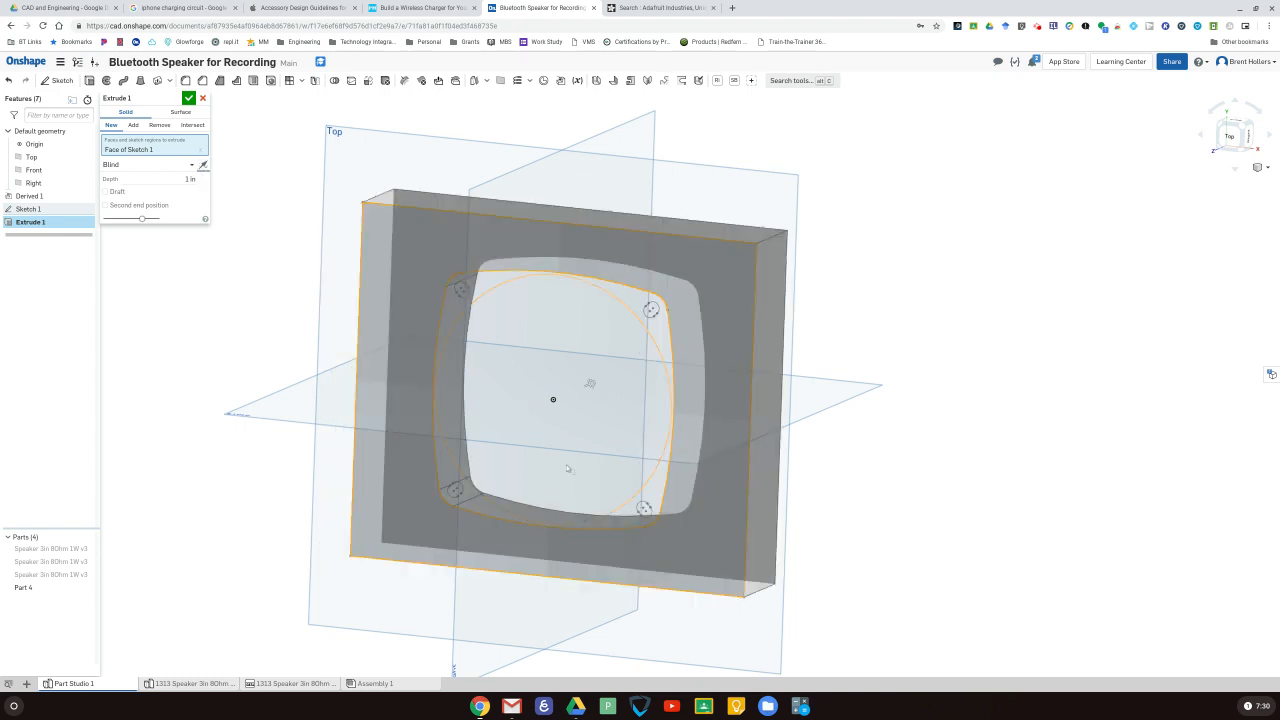
pyautogui.click(189, 178)
pyautogui.moveTo(1007, 307)
pyautogui.mouseDown(button='right')
pyautogui.moveTo(963, 320)
pyautogui.moveTo(1004, 304)
pyautogui.mouseUp(button='right')
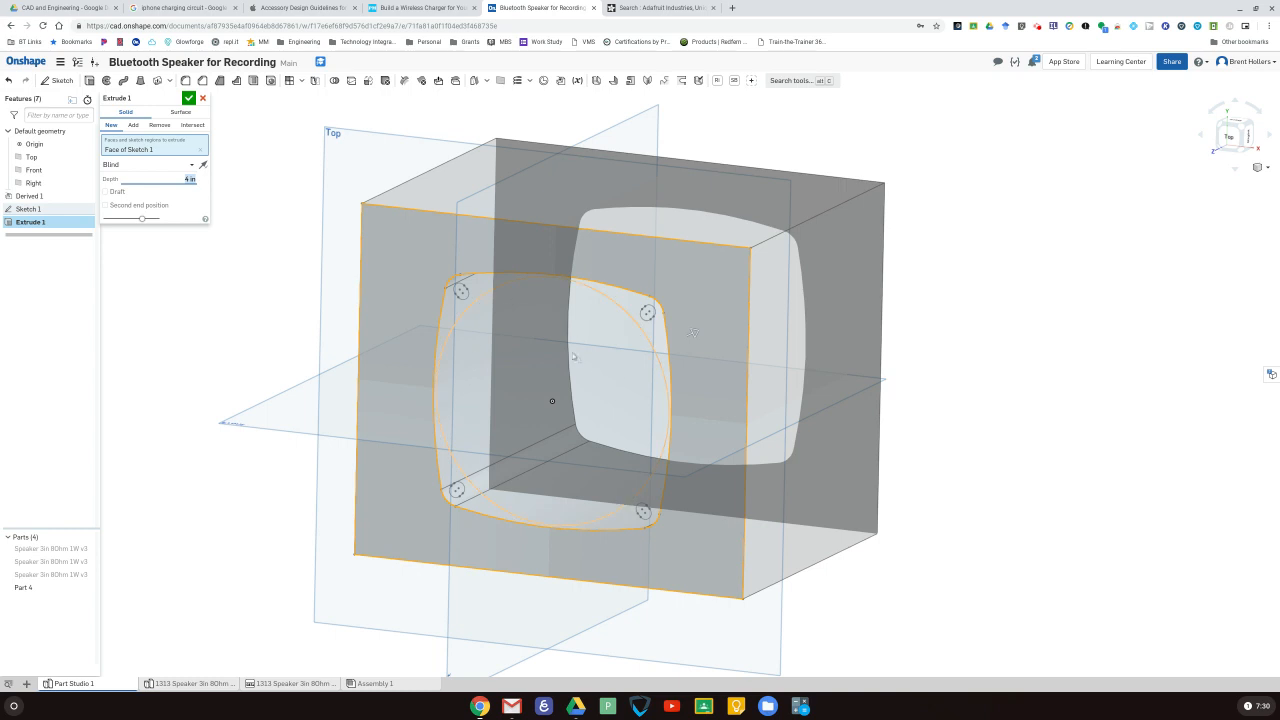
# Step: Add the mounting ring region to the extrusion, leaving out the round speaker opening and the four screw holes
pyautogui.click(627, 303)
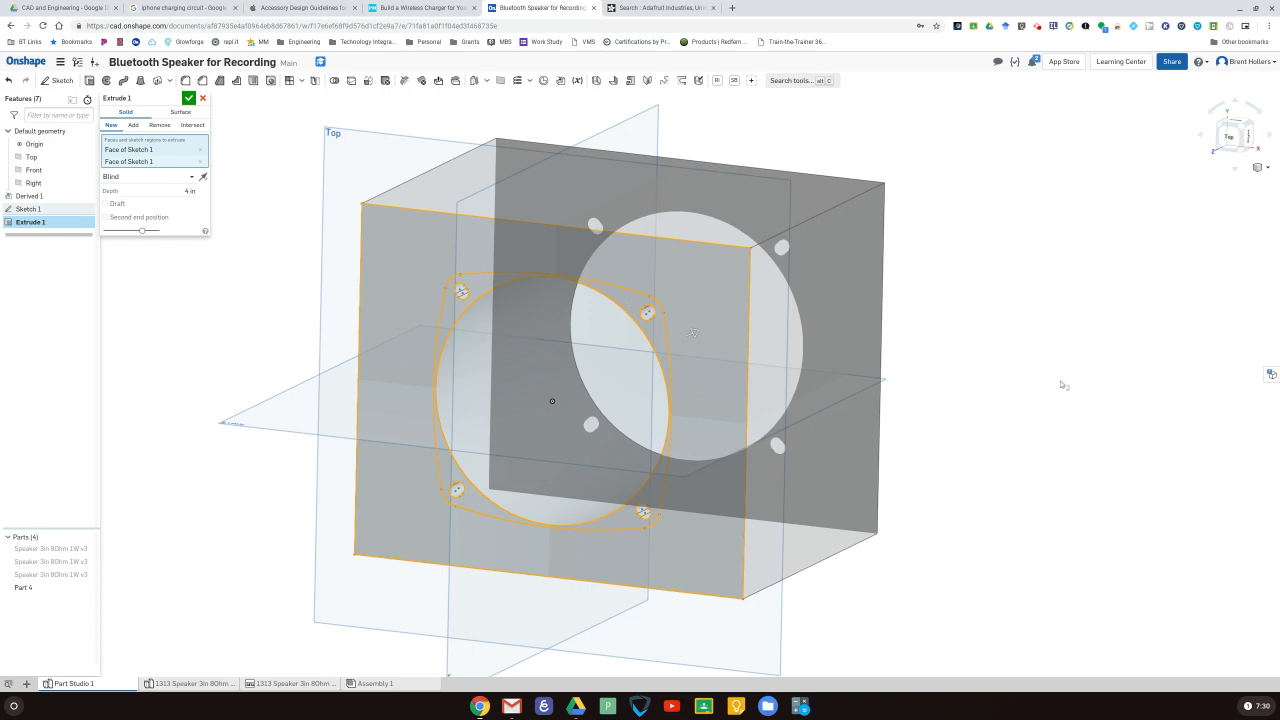
pyautogui.moveTo(1064, 385)
pyautogui.mouseDown(button='right')
pyautogui.moveTo(1049, 371)
pyautogui.moveTo(923, 386)
pyautogui.moveTo(1023, 395)
pyautogui.moveTo(1074, 383)
pyautogui.moveTo(1050, 388)
pyautogui.mouseUp(button='right')
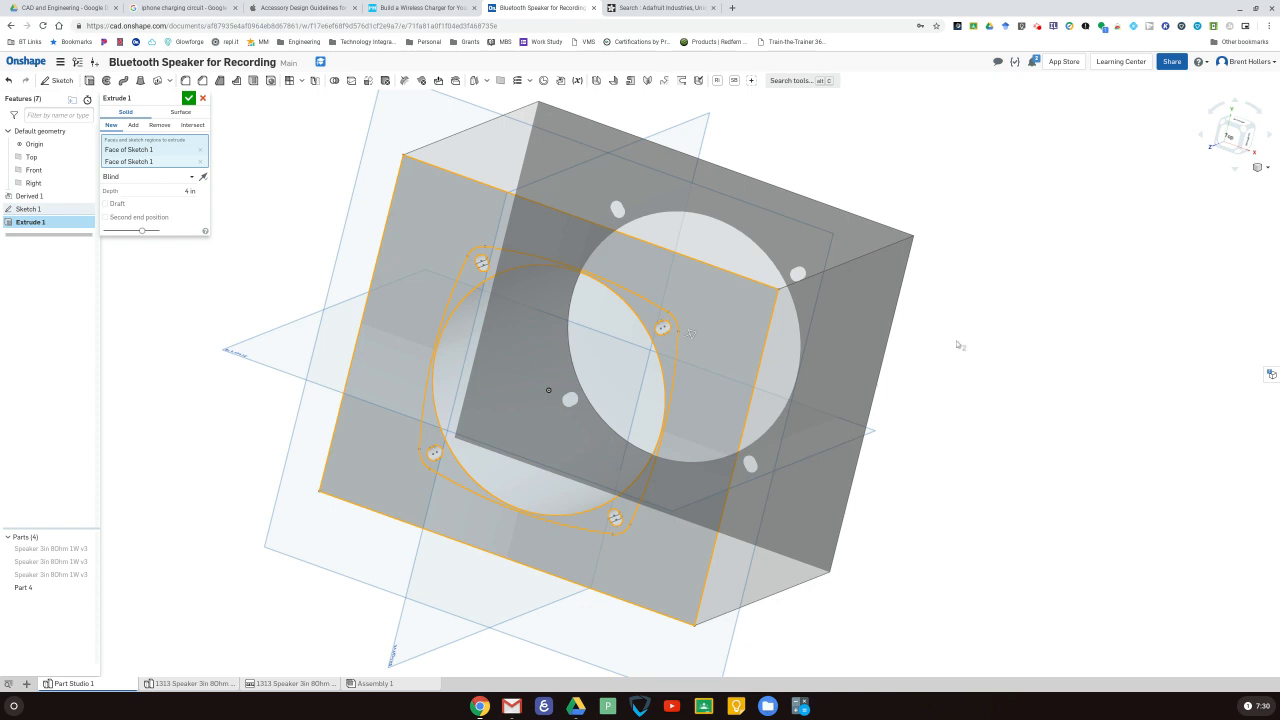
pyautogui.moveTo(957, 345); pyautogui.dragTo(868, 330, button='right')
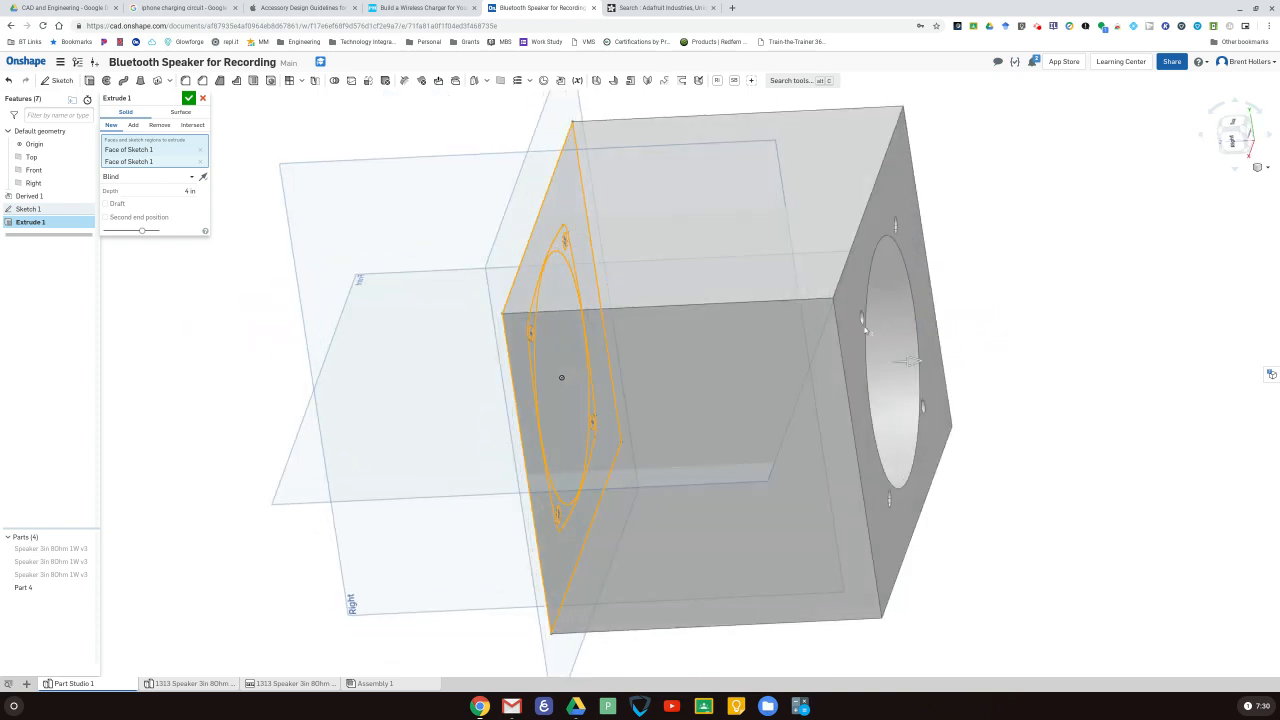
# Step: Add the four screw hole regions to the box extrusion and accept the feature
pyautogui.moveTo(970, 399); pyautogui.dragTo(1022, 384, button='right')
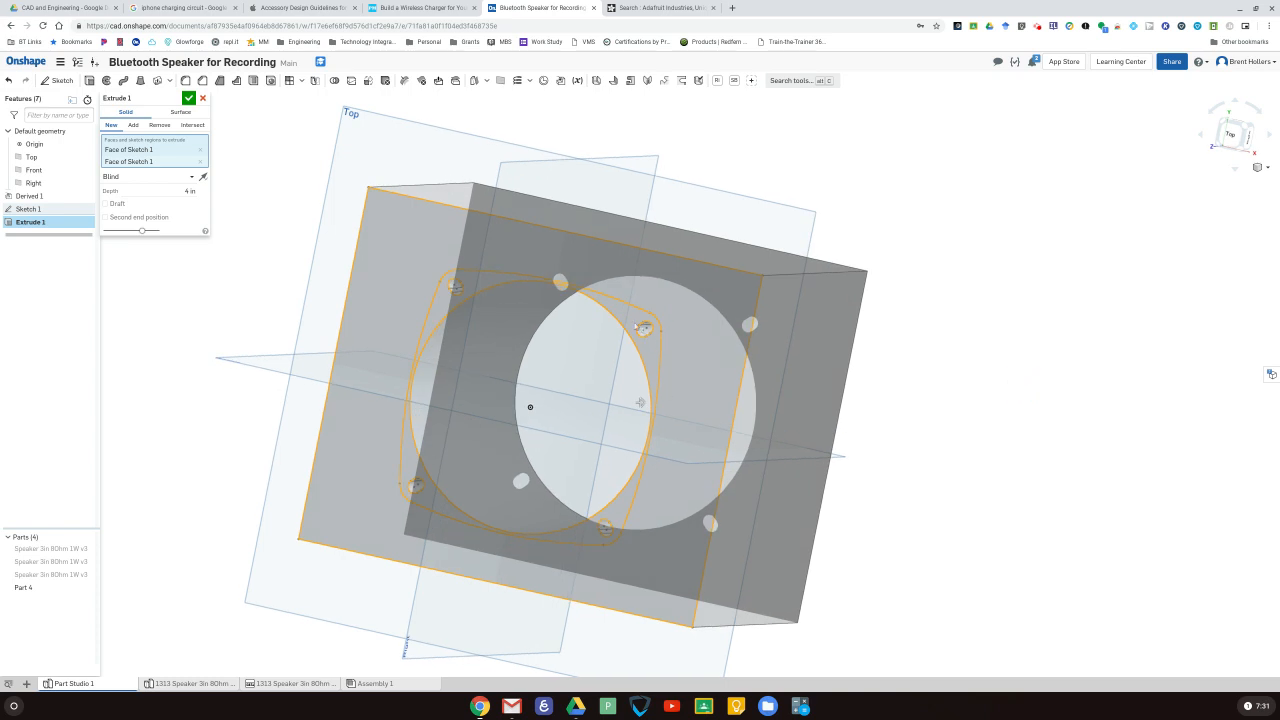
pyautogui.click(645, 331)
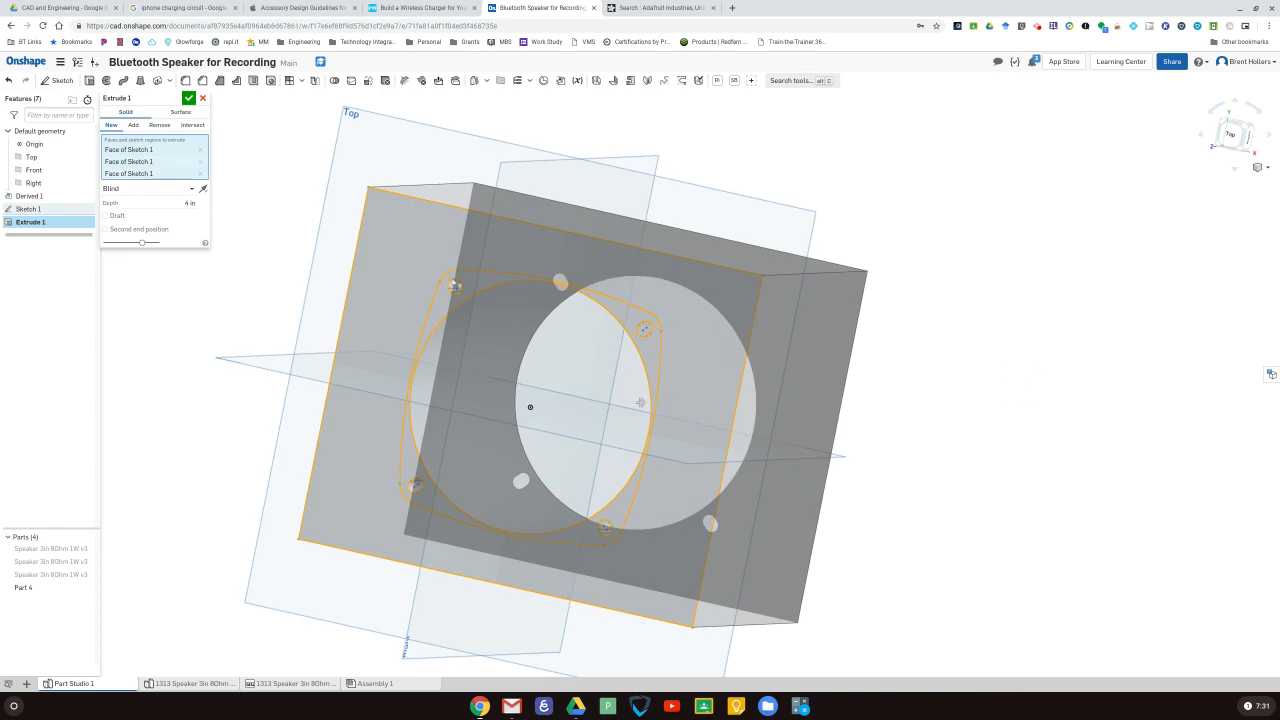
pyautogui.click(460, 287)
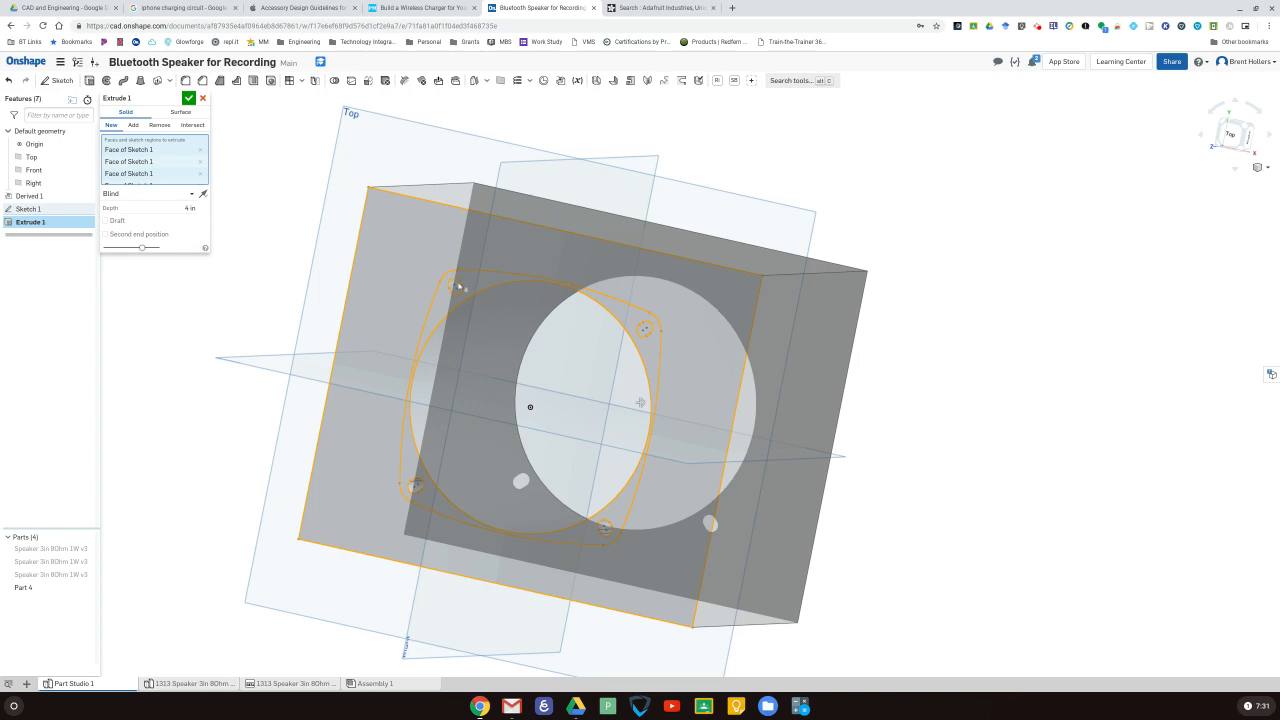
pyautogui.click(416, 486)
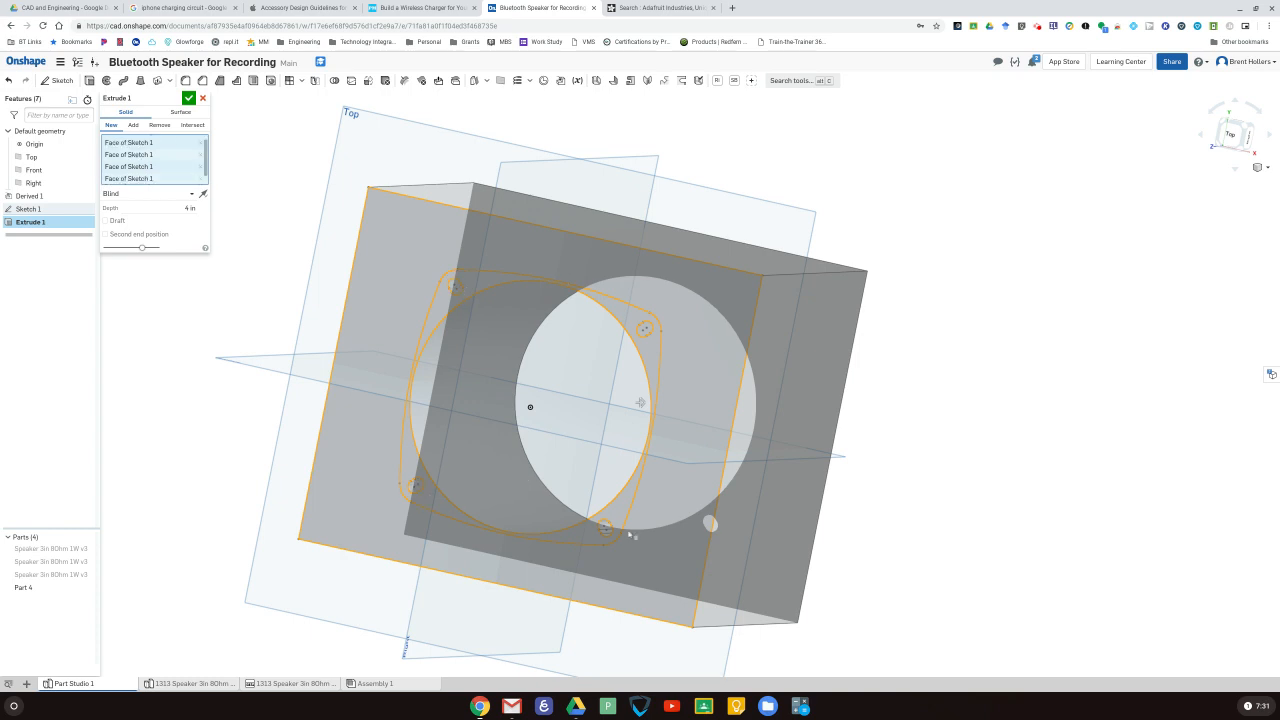
pyautogui.click(604, 529)
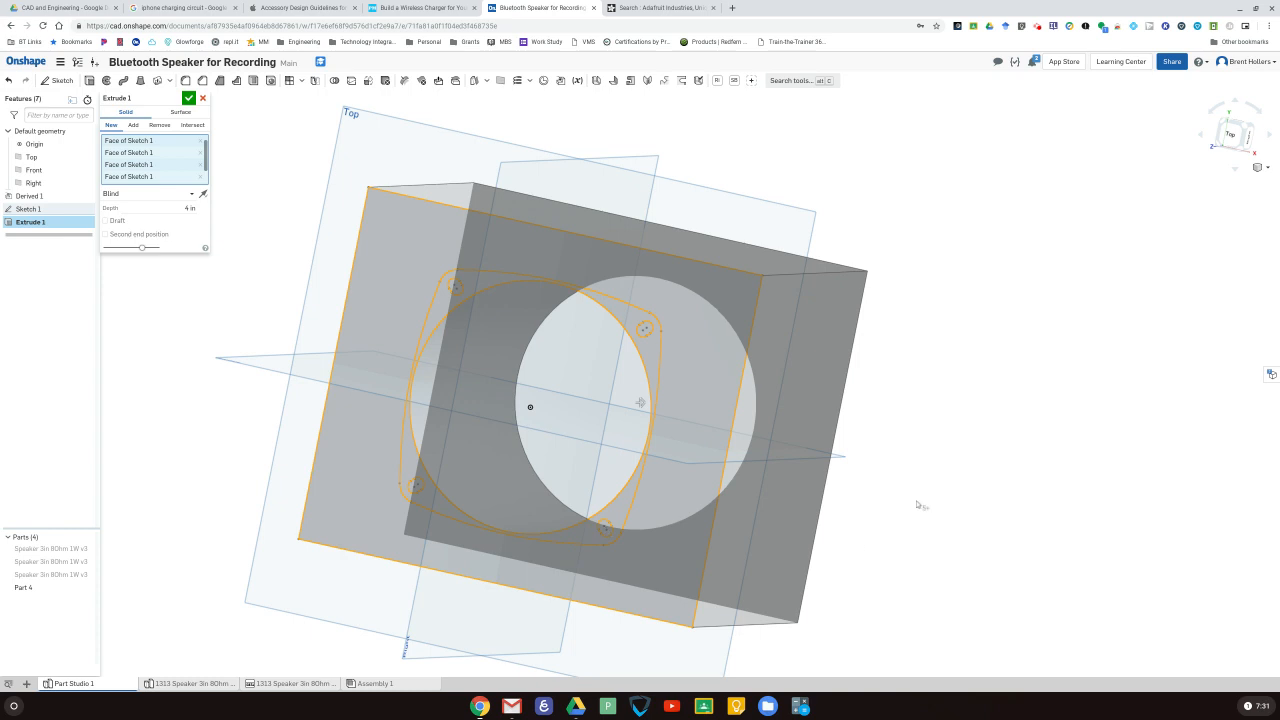
pyautogui.moveTo(918, 506); pyautogui.dragTo(905, 482, button='right')
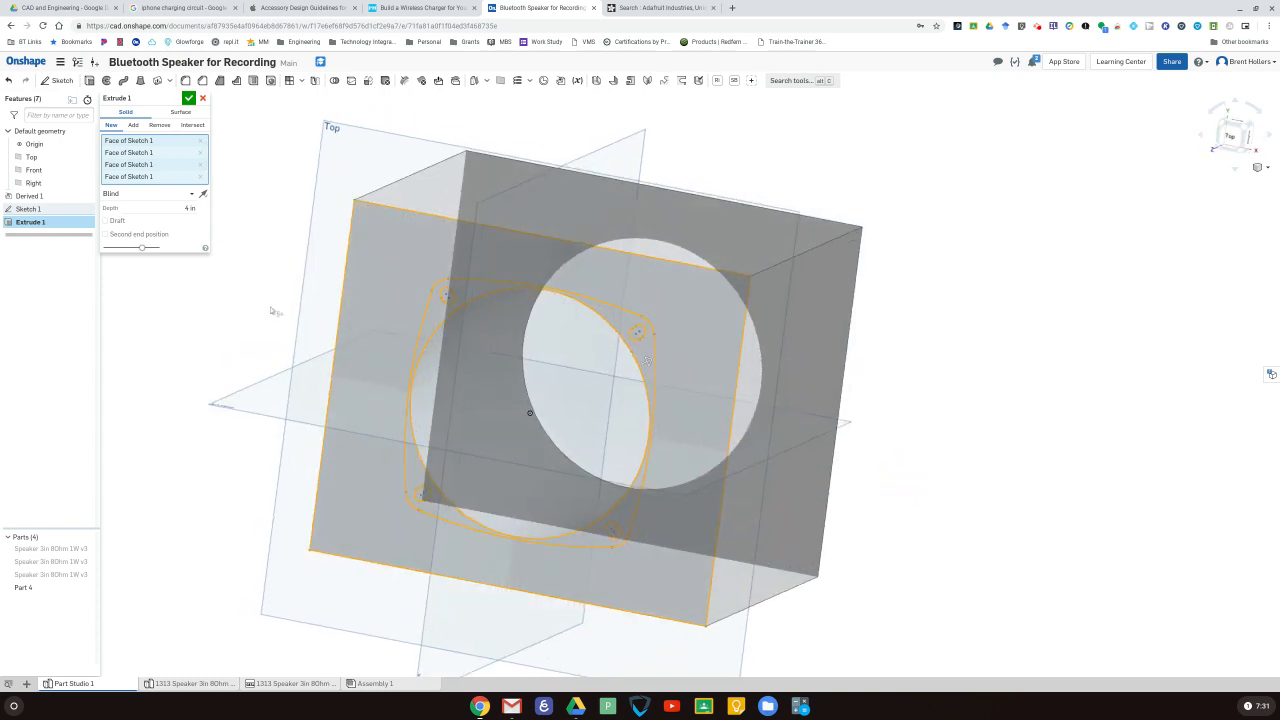
pyautogui.click(188, 97)
# Step: Shell the box with 0.1 in walls, removing its upper face
pyautogui.moveTo(995, 252)
pyautogui.mouseDown(button='right')
pyautogui.moveTo(944, 236)
pyautogui.moveTo(994, 237)
pyautogui.moveTo(976, 244)
pyautogui.mouseUp(button='right')
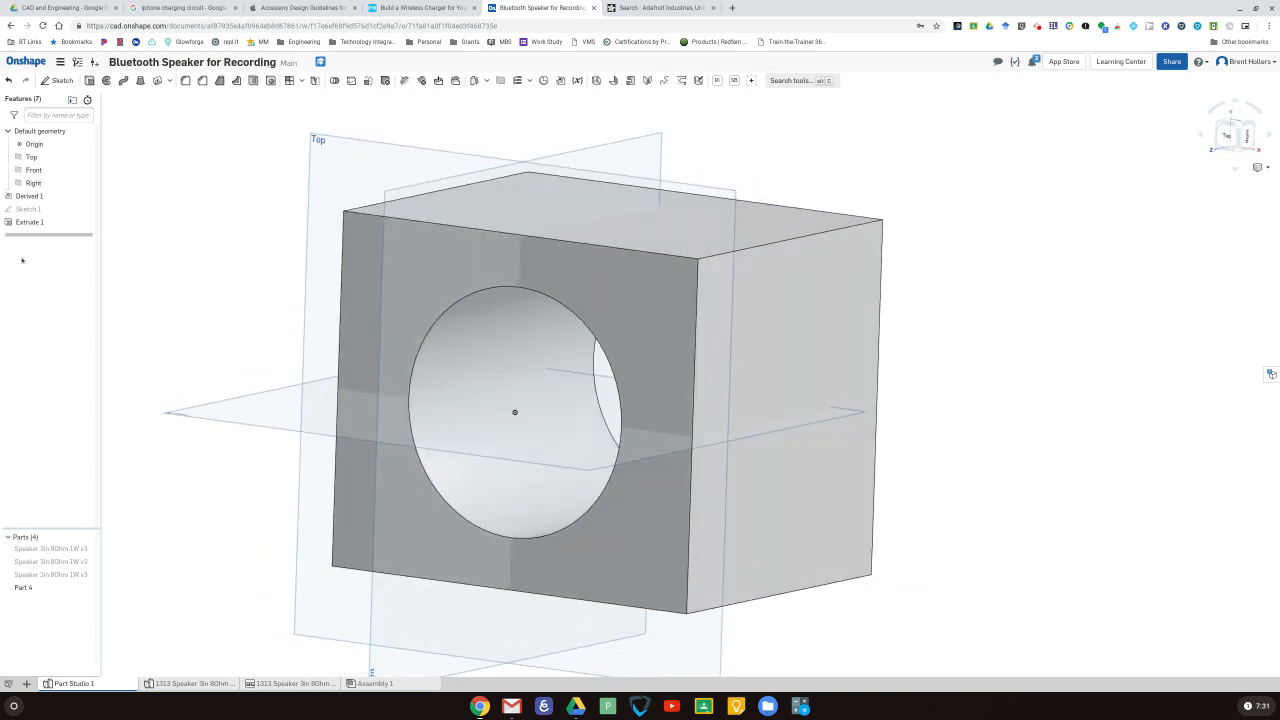
pyautogui.click(588, 215)
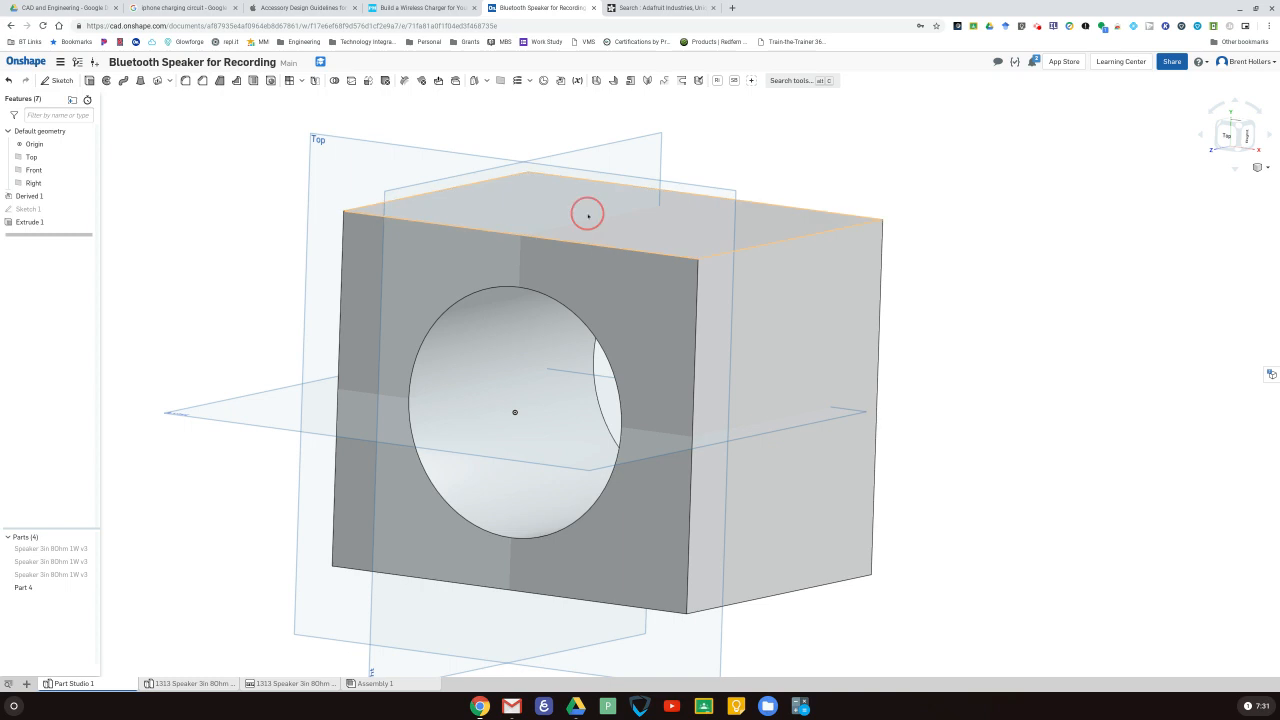
pyautogui.click(253, 80)
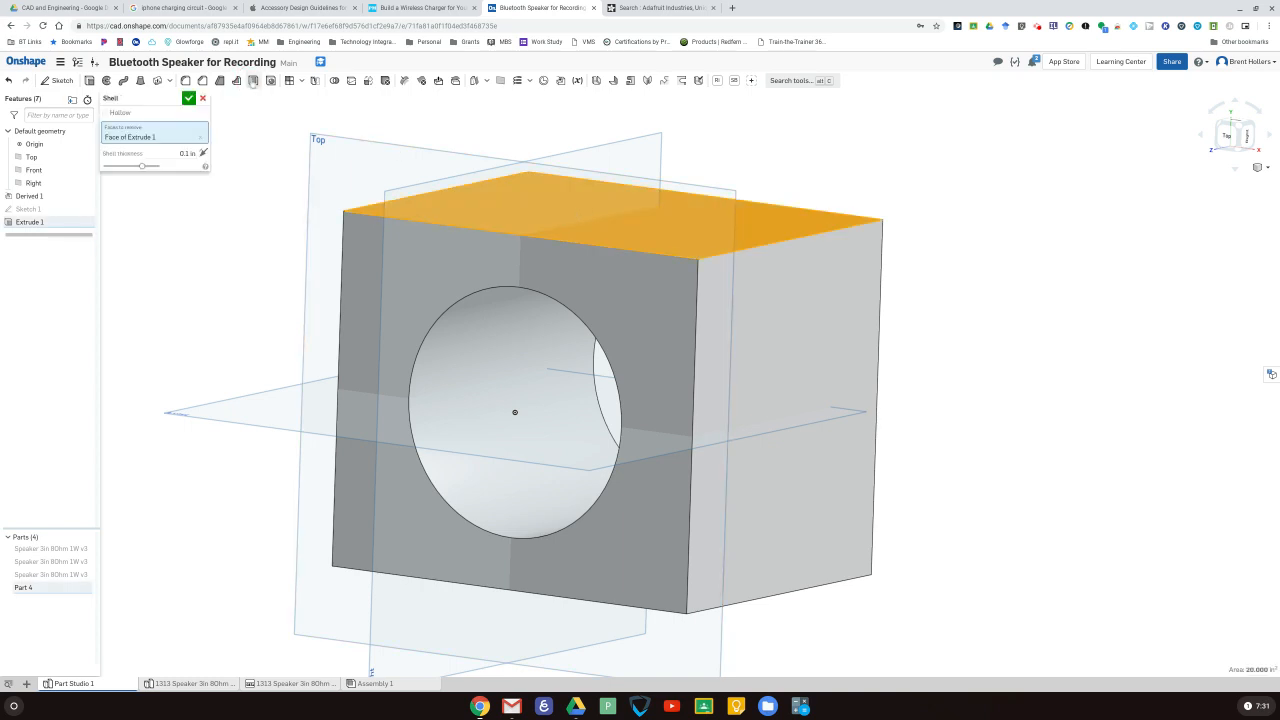
# Step: Edit the first extrusion to include the round speaker opening region and accept the change
pyautogui.moveTo(943, 279); pyautogui.dragTo(923, 337, button='right')
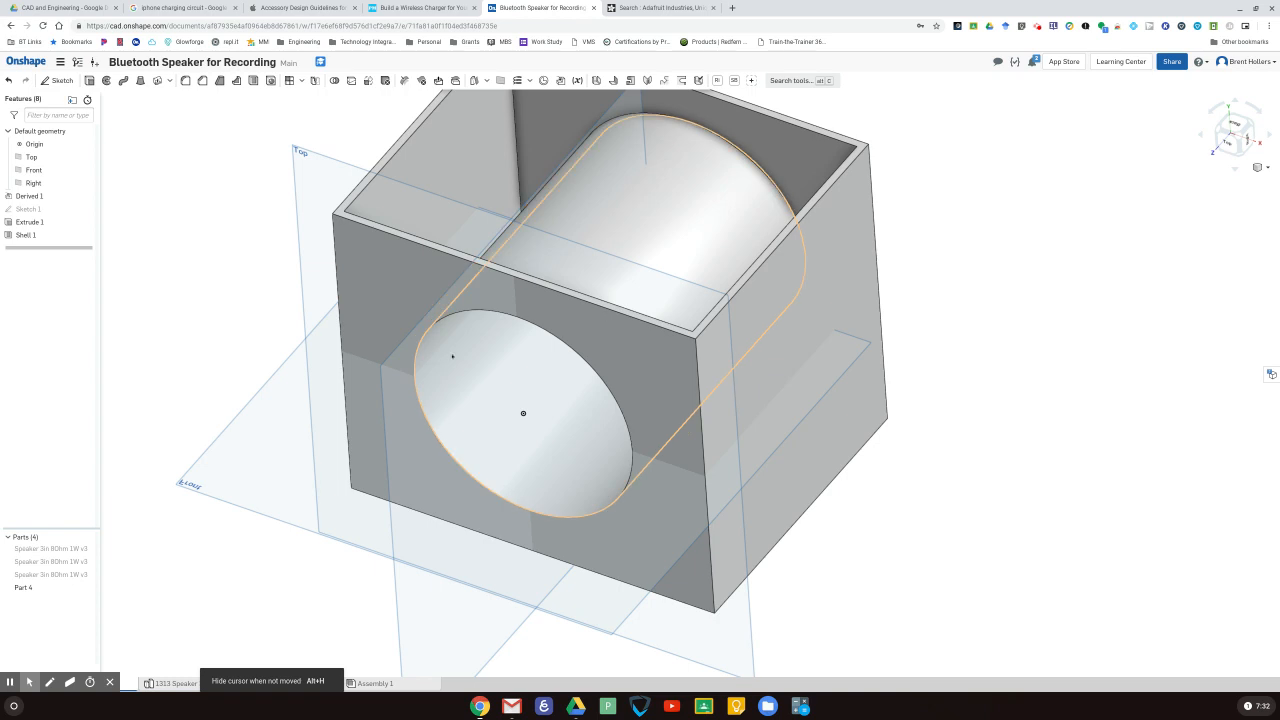
pyautogui.doubleClick(29, 221)
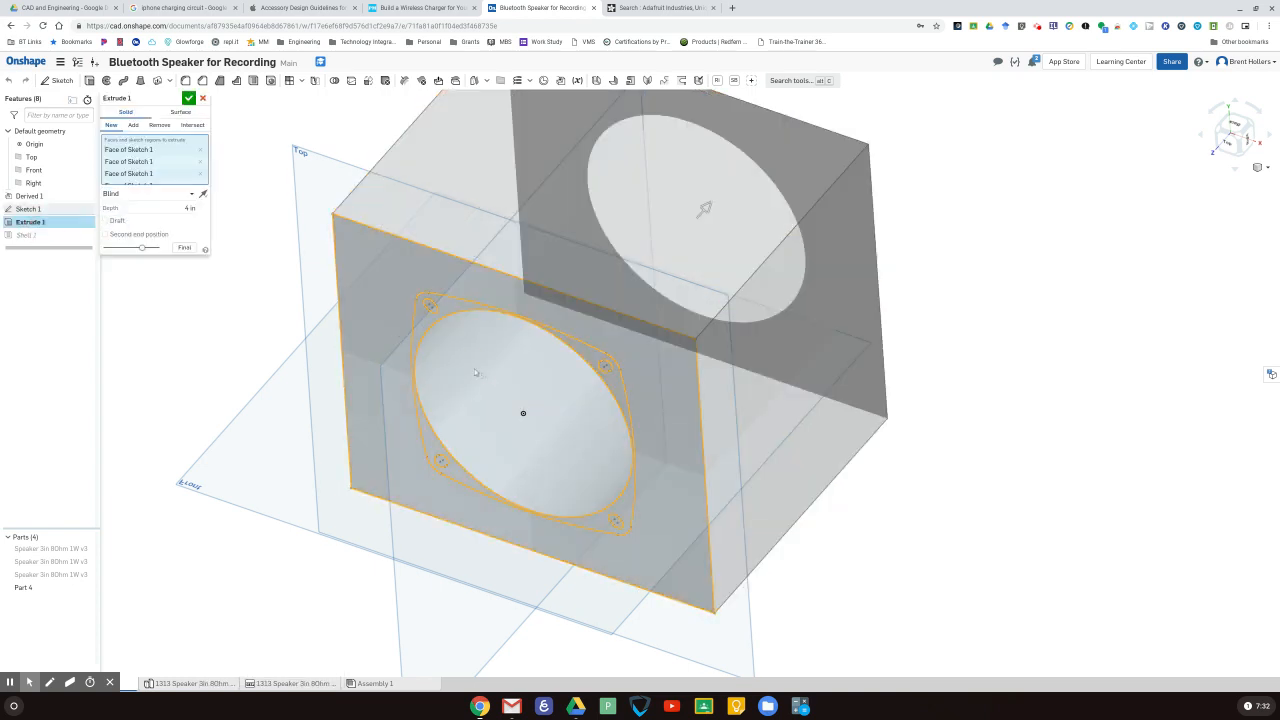
pyautogui.press('Return')
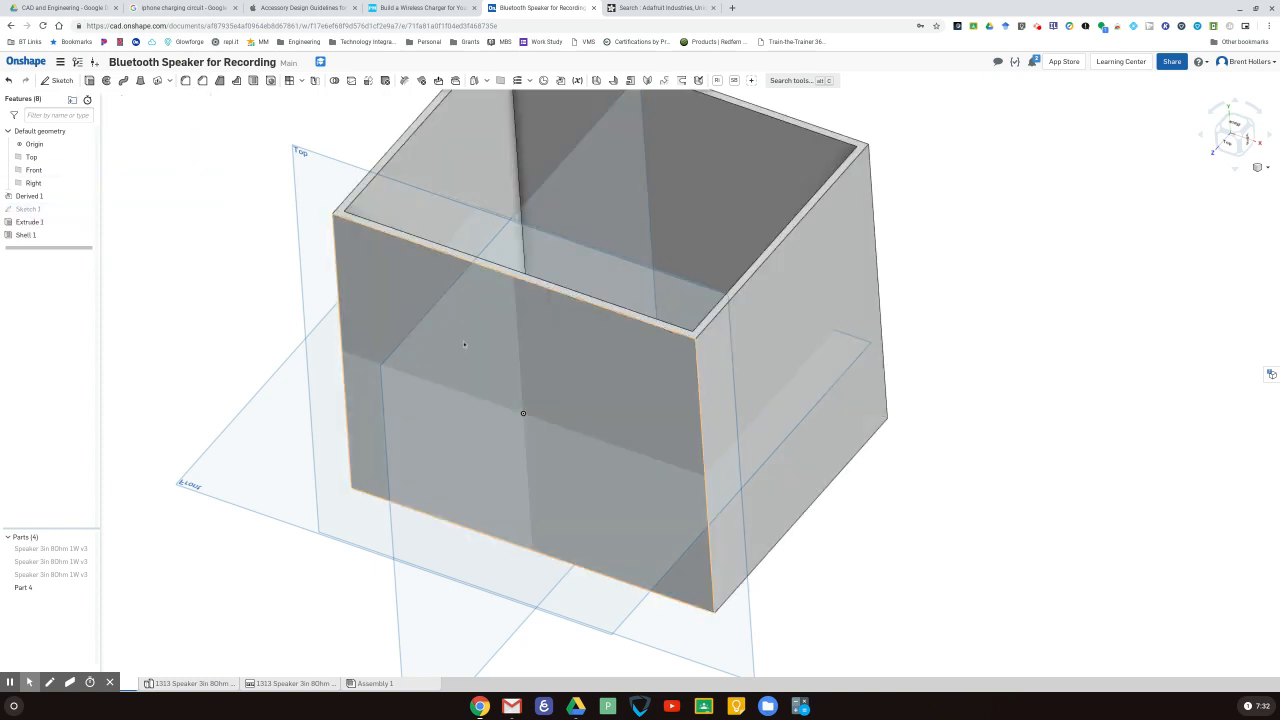
# Step: Show the first sketch and cut its round speaker opening through all of the box
pyautogui.click(88, 209)
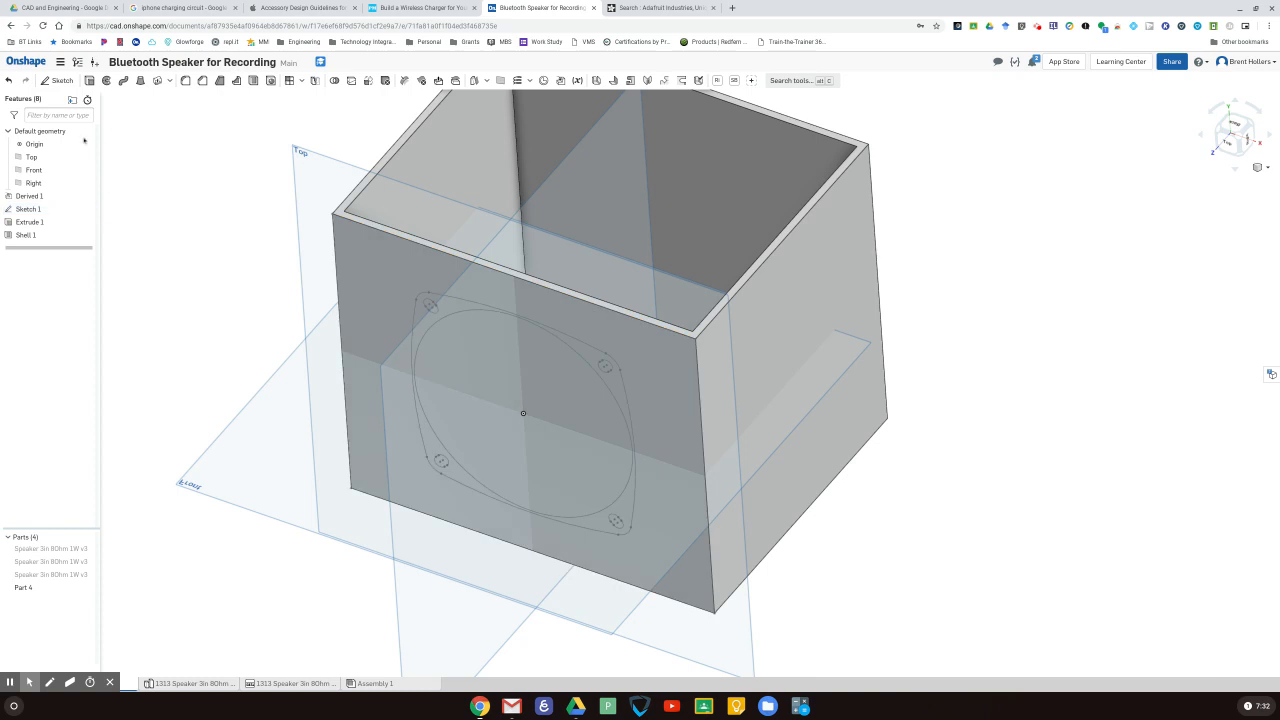
pyautogui.click(89, 80)
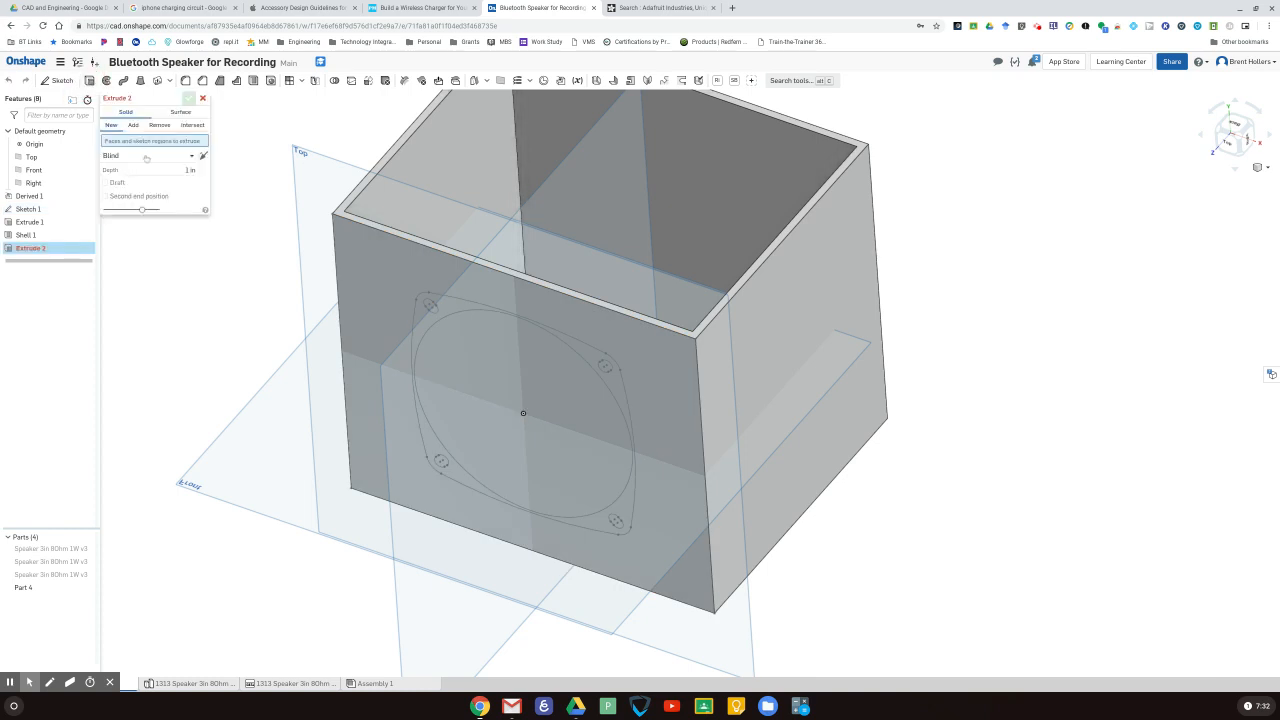
pyautogui.click(159, 126)
pyautogui.click(154, 157)
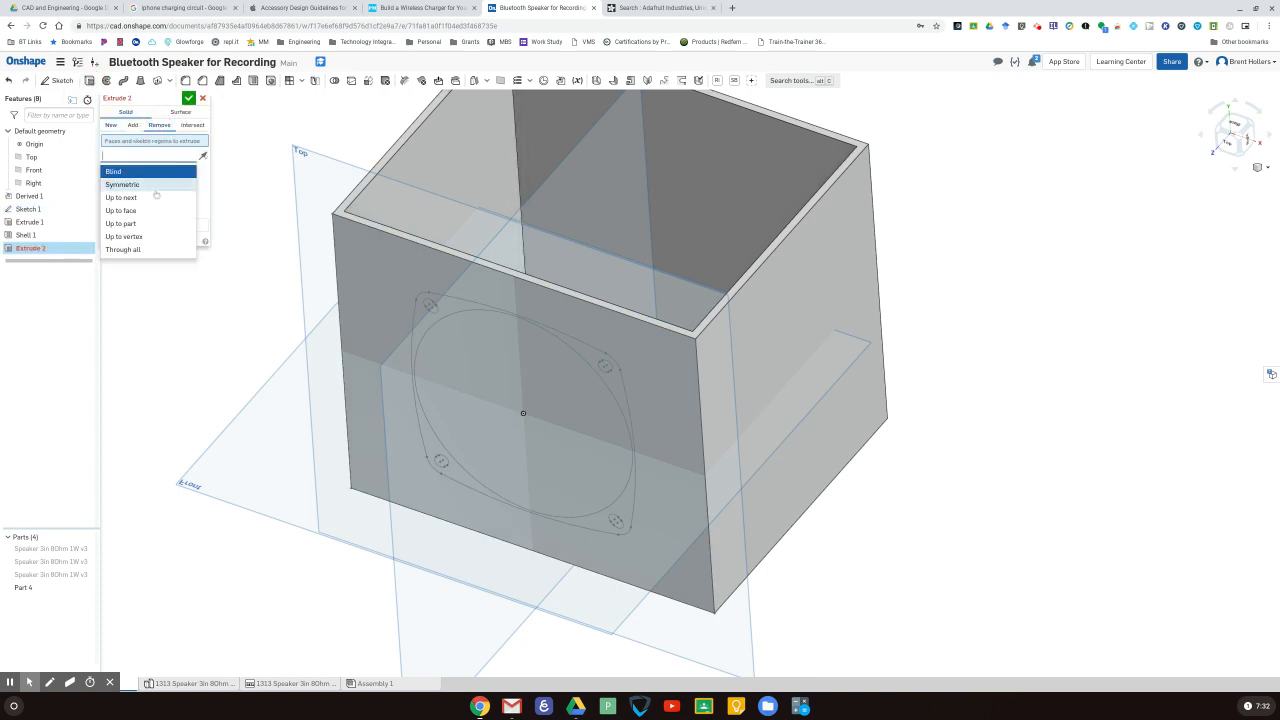
pyautogui.click(144, 250)
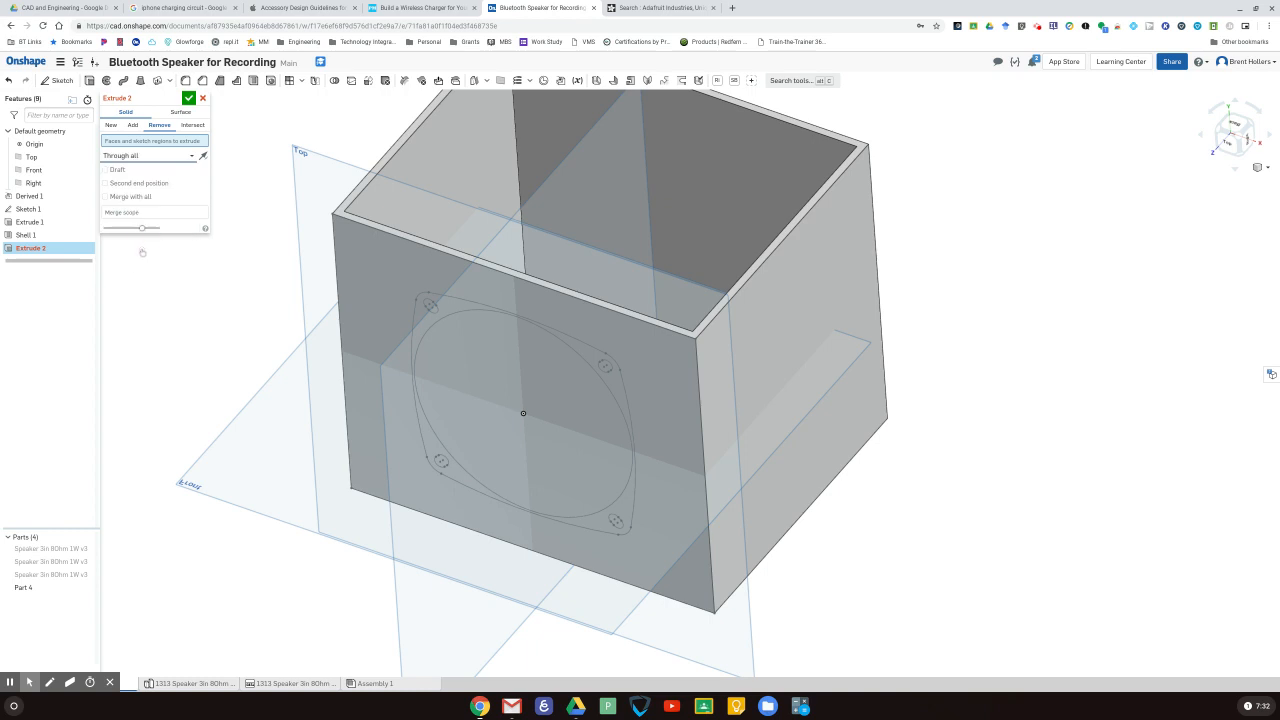
pyautogui.click(502, 356)
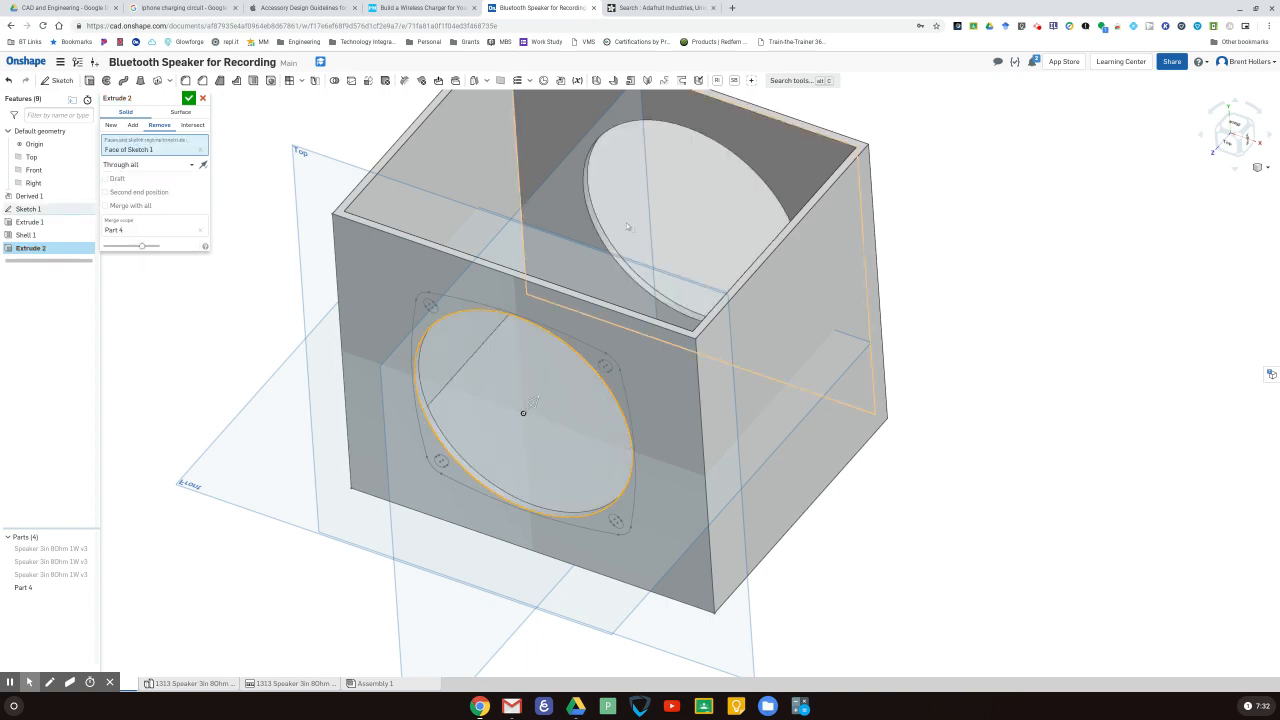
pyautogui.click(188, 98)
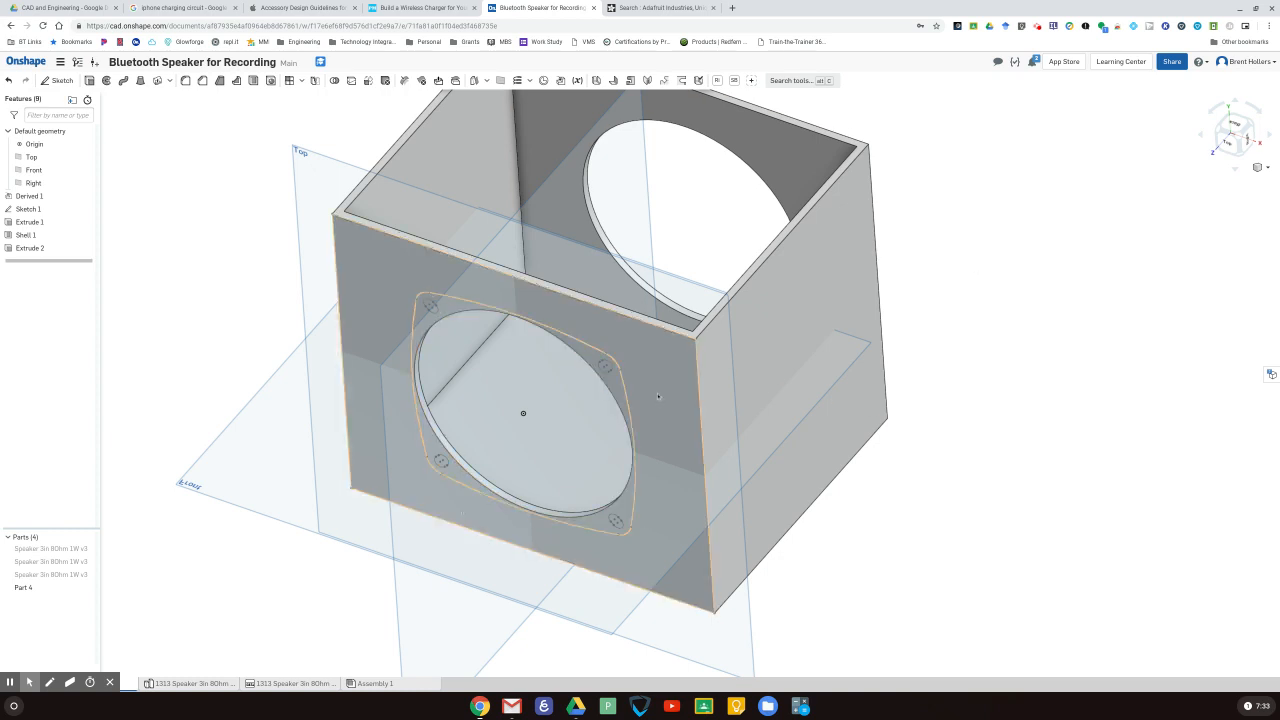
# Step: Start a sketch on the box's outer wall opposite the first sketch and hide the box part
pyautogui.moveTo(1011, 289); pyautogui.dragTo(811, 289, button='right')
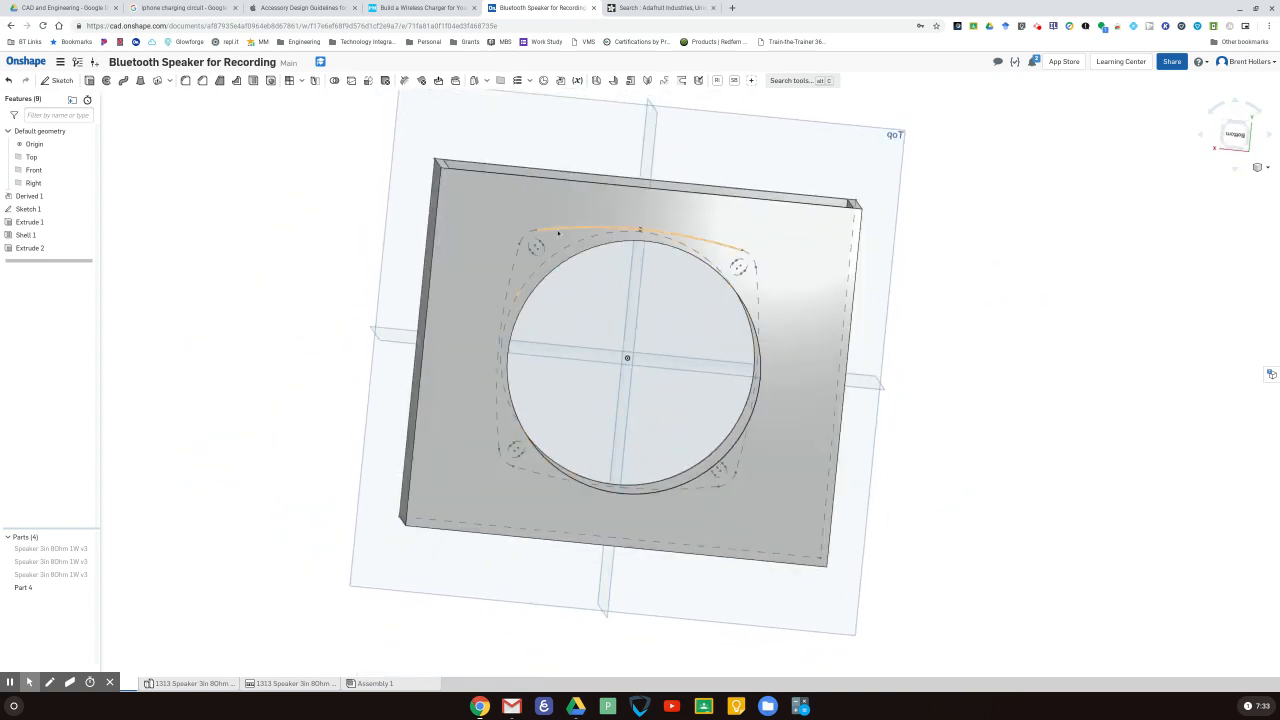
pyautogui.click(488, 229)
pyautogui.click(57, 80)
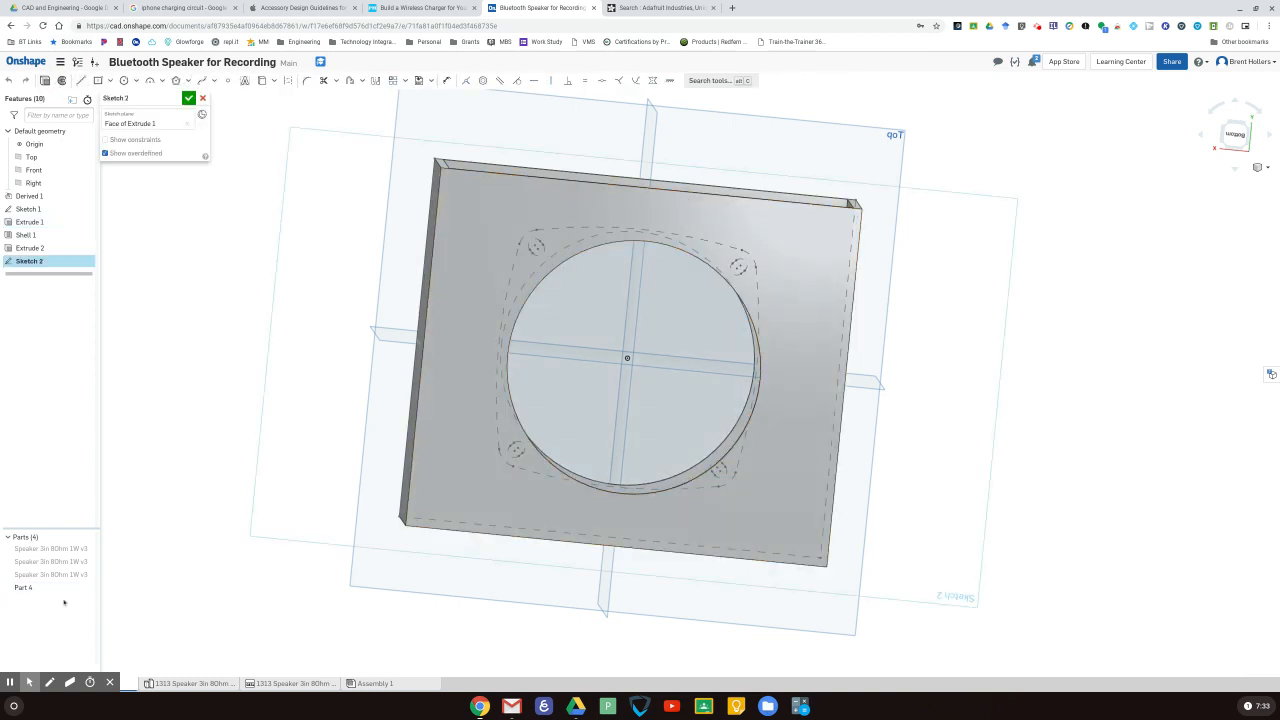
pyautogui.click(87, 587)
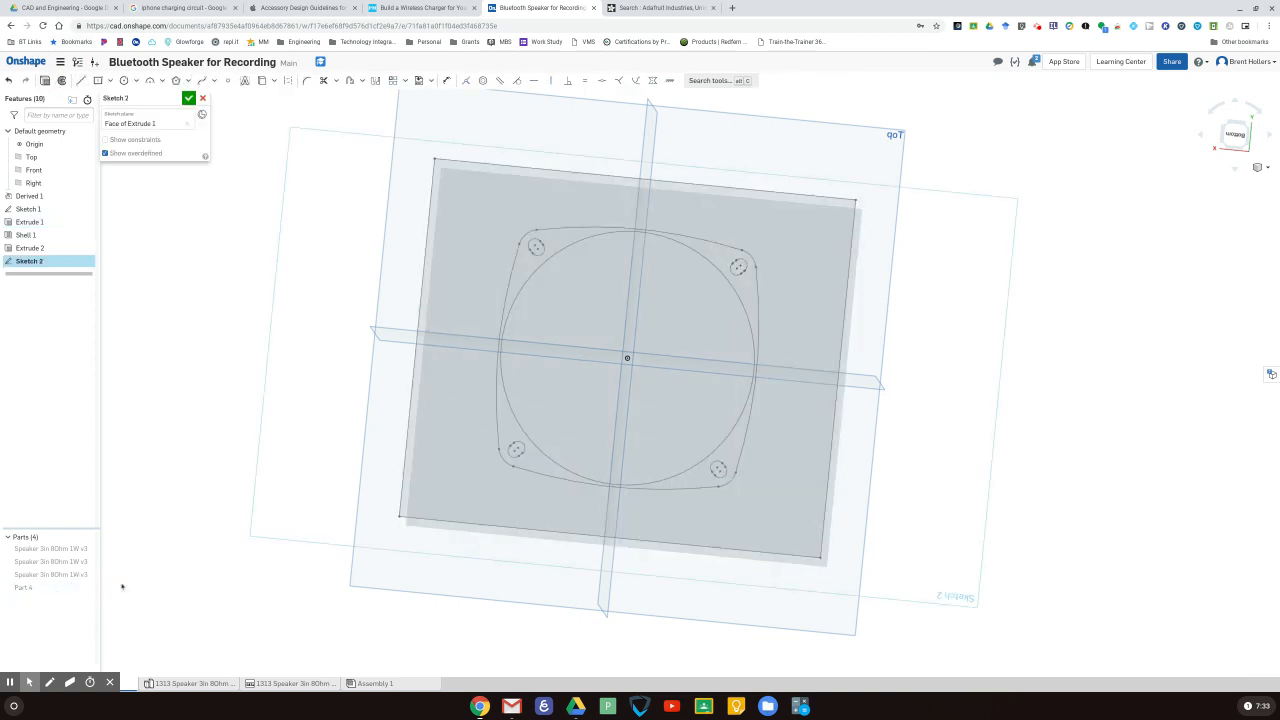
# Step: Project the mounting ring outline, round opening and four screw holes from the first sketch into the new sketch, and finish it
pyautogui.press('n')
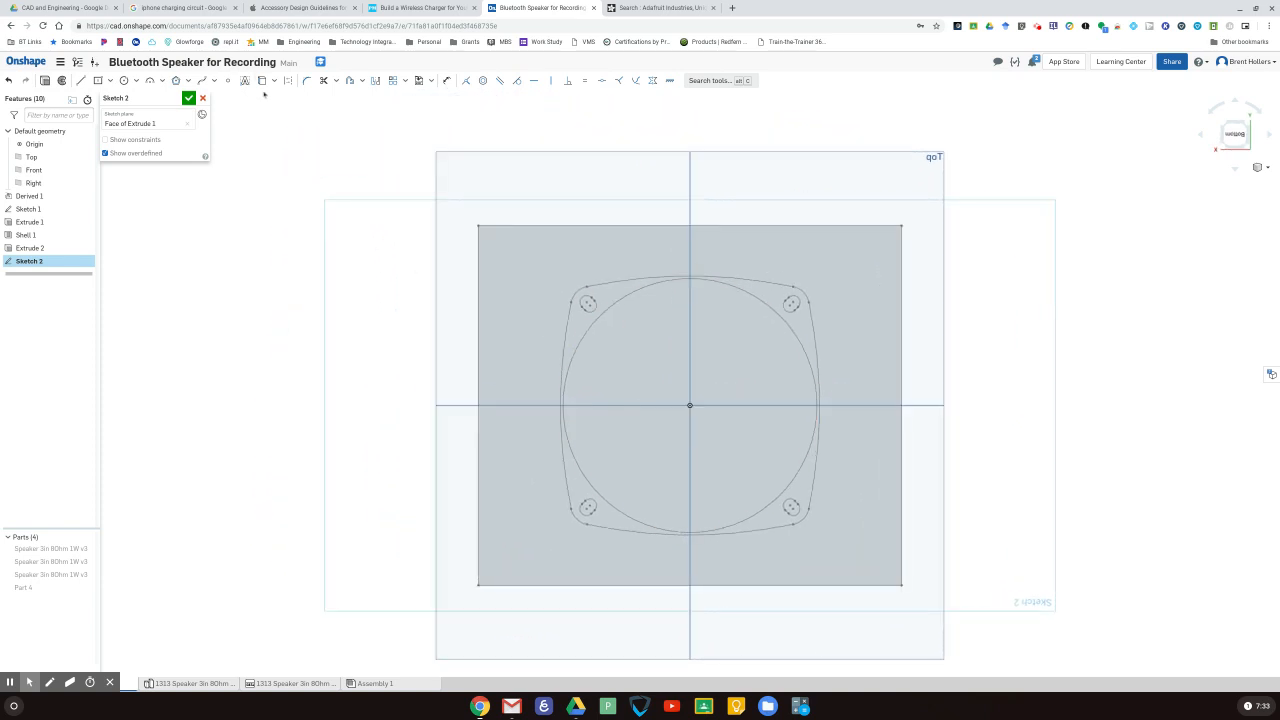
pyautogui.click(262, 80)
pyautogui.click(632, 291)
pyautogui.scroll(3, 632, 295)
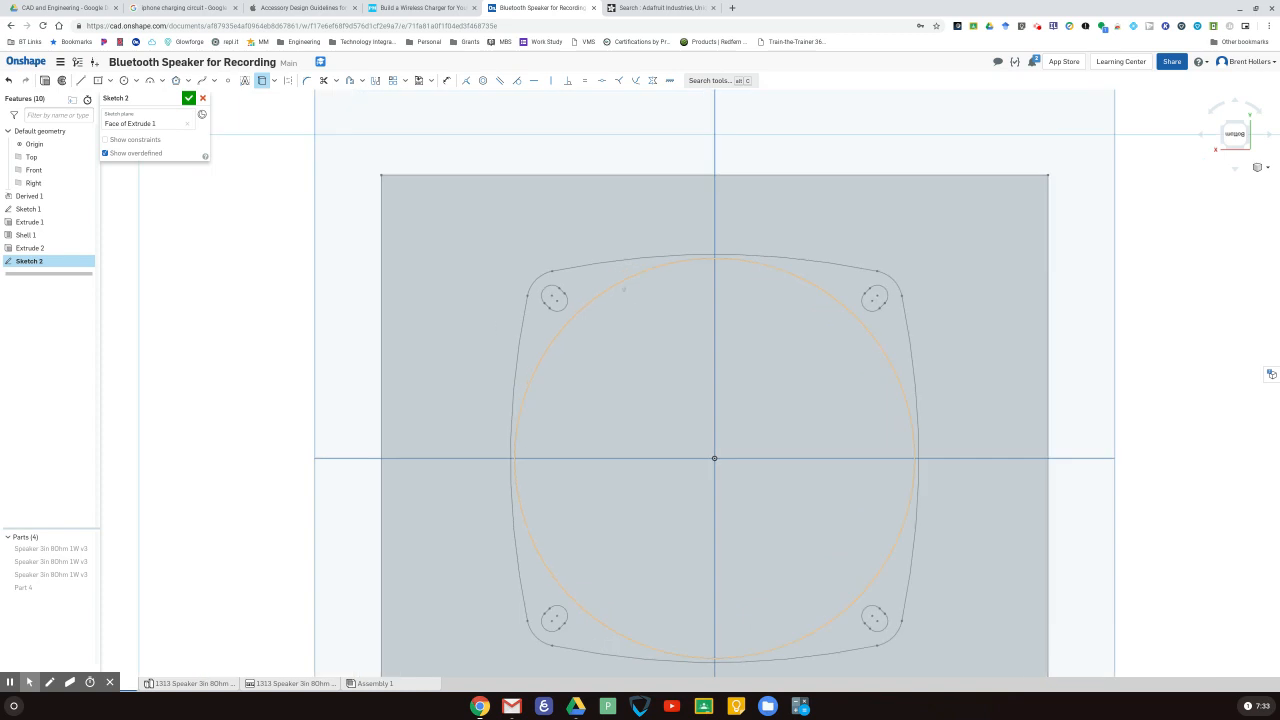
pyautogui.click(607, 266)
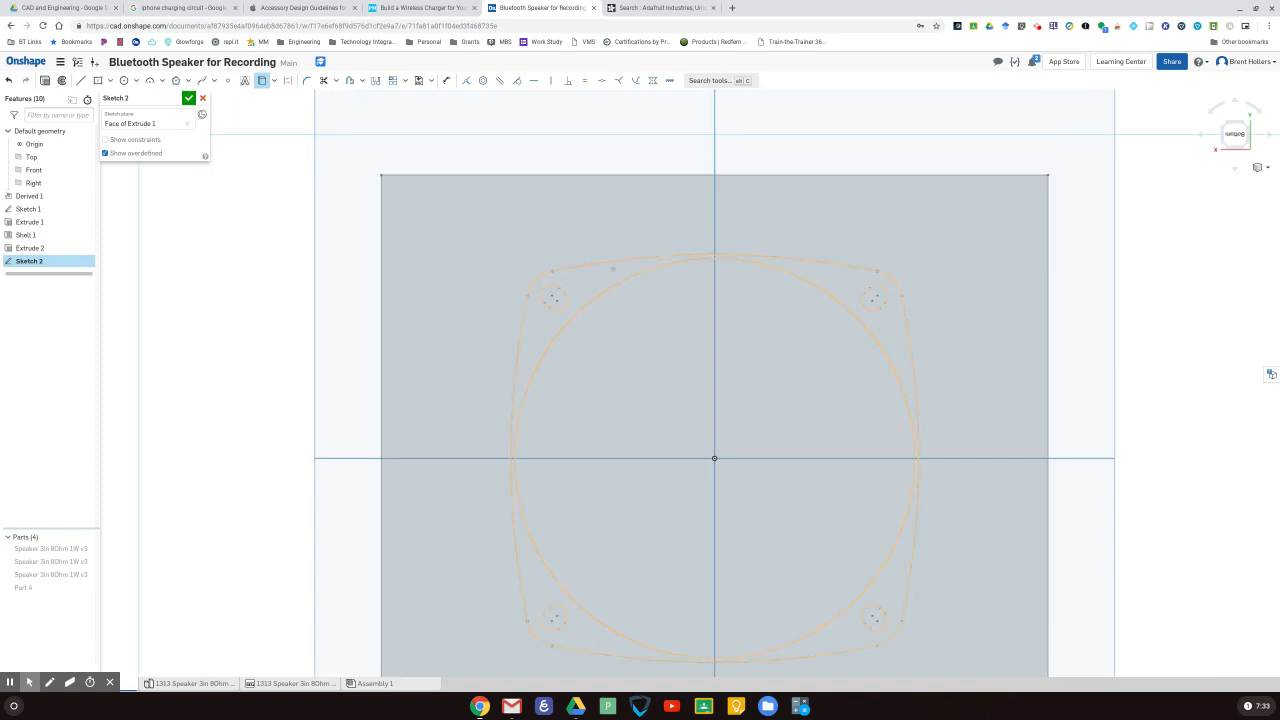
pyautogui.click(613, 271)
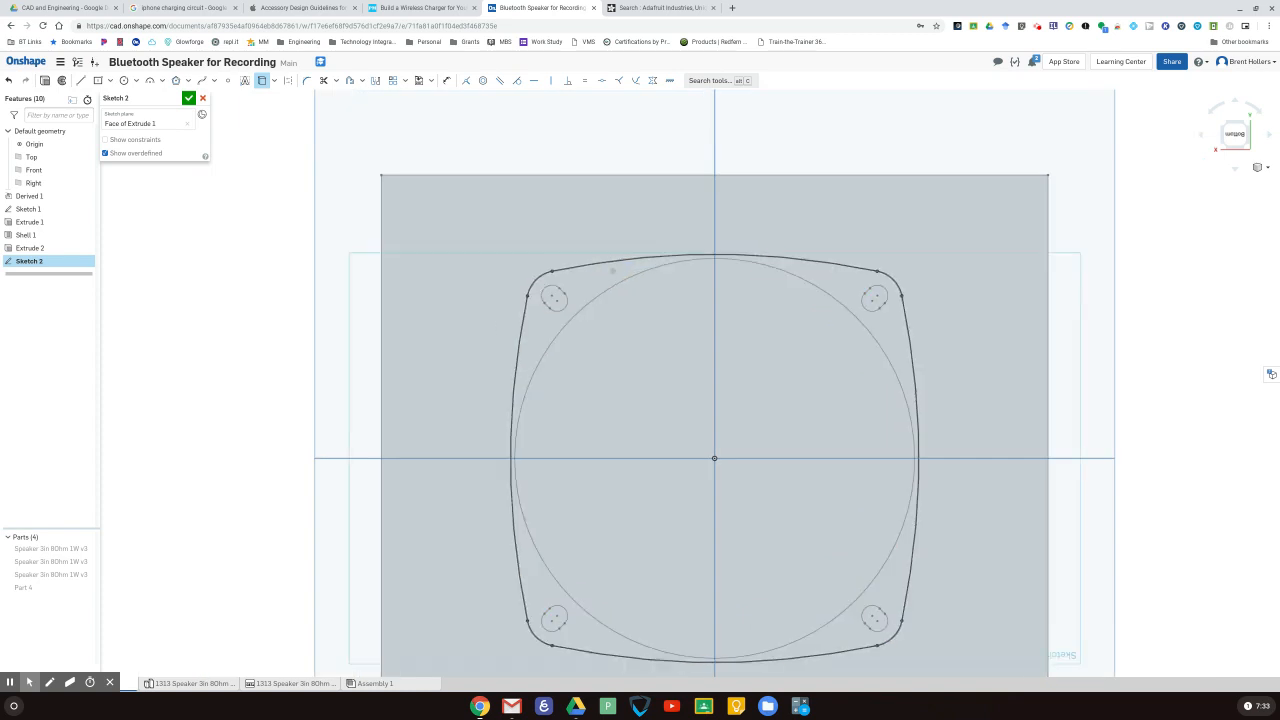
pyautogui.scroll(5, 564, 307)
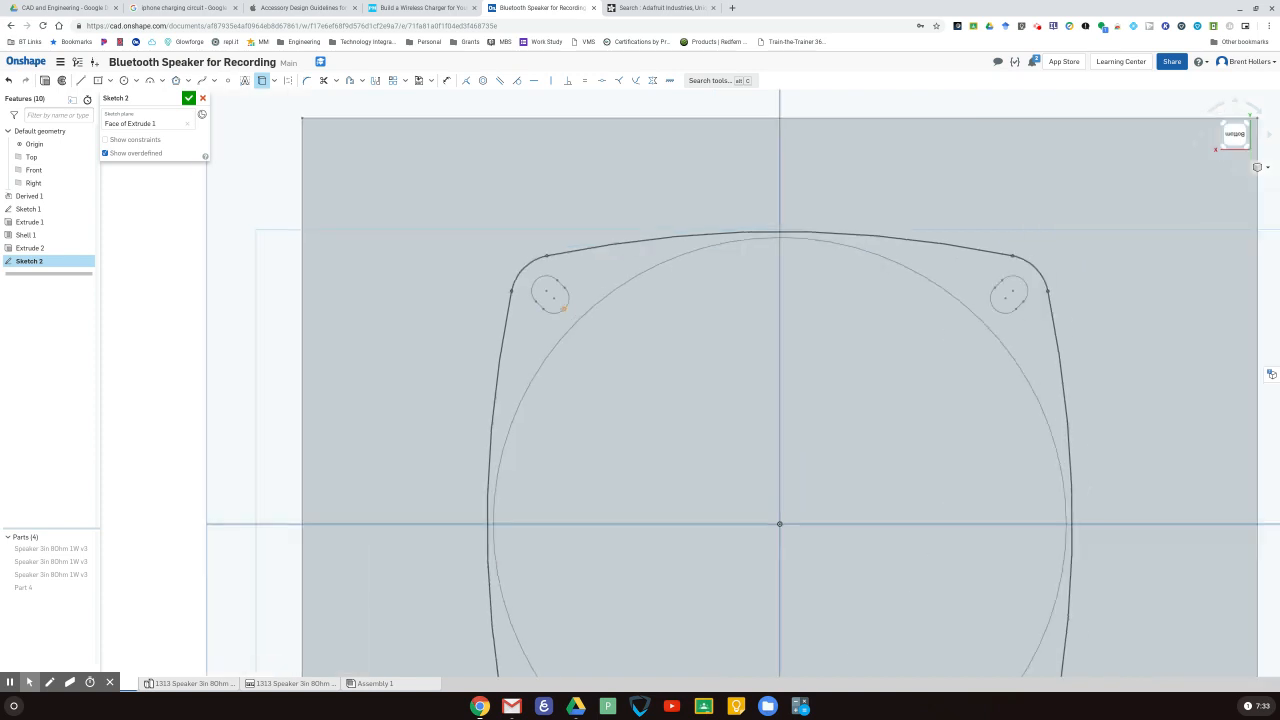
pyautogui.scroll(-8, 566, 308)
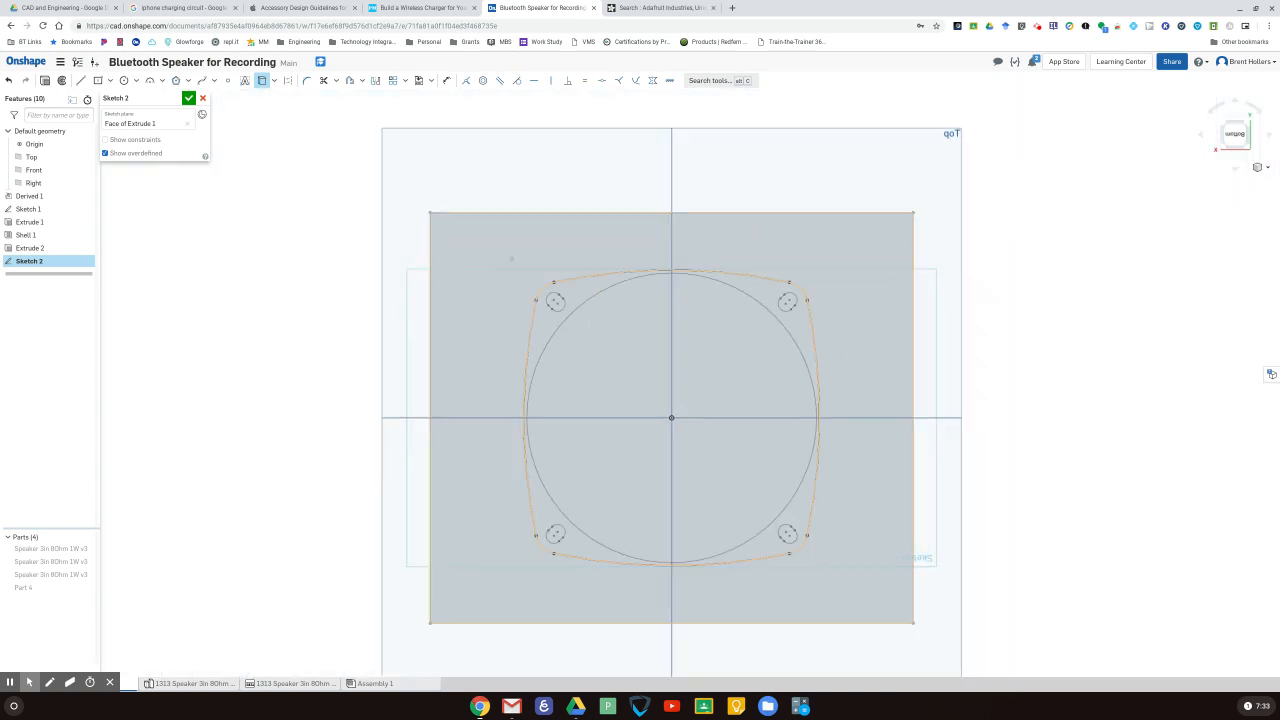
pyautogui.moveTo(510, 258)
pyautogui.mouseDown()
pyautogui.moveTo(920, 600)
pyautogui.moveTo(878, 589)
pyautogui.mouseUp()
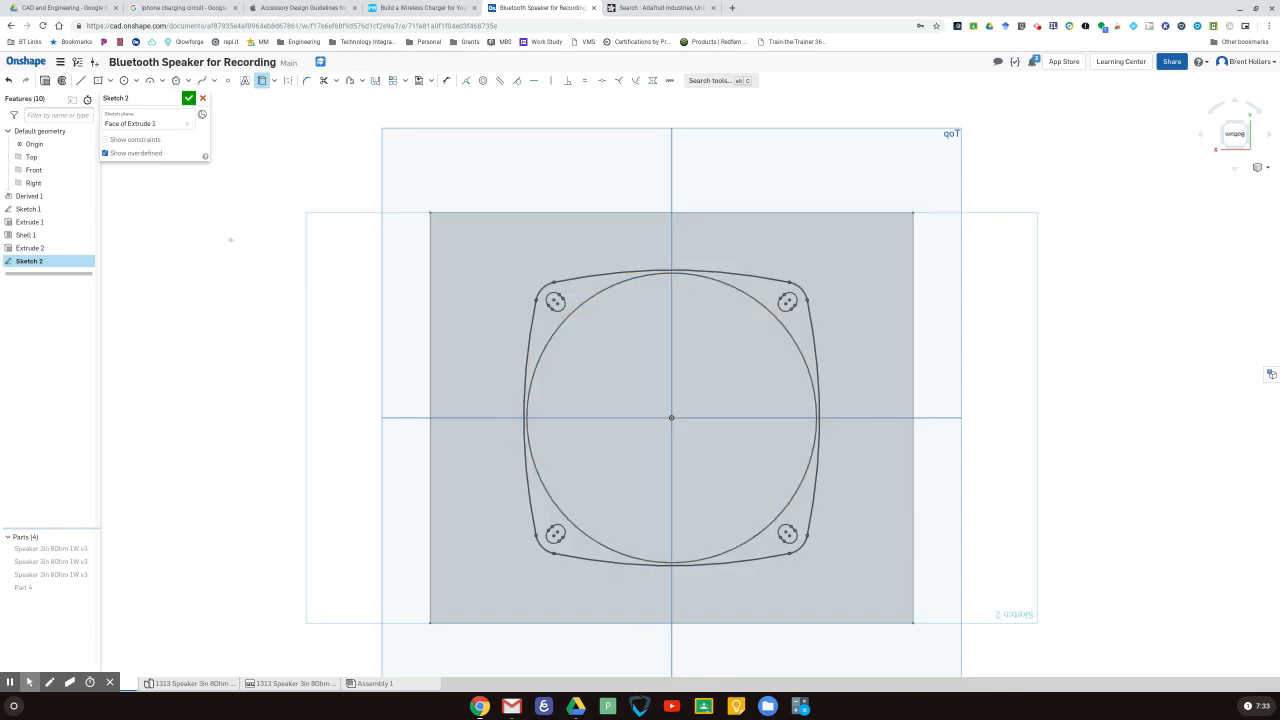
pyautogui.click(188, 98)
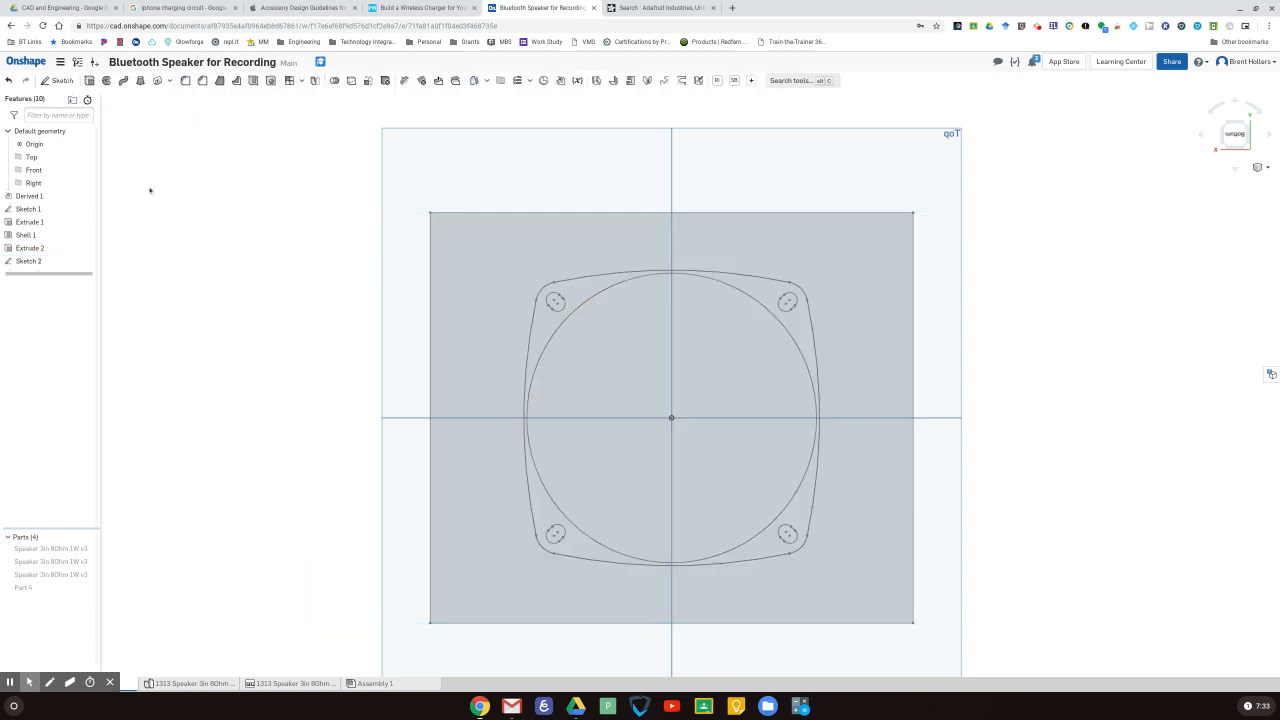
# Step: Show the hidden box part again
pyautogui.click(87, 588)
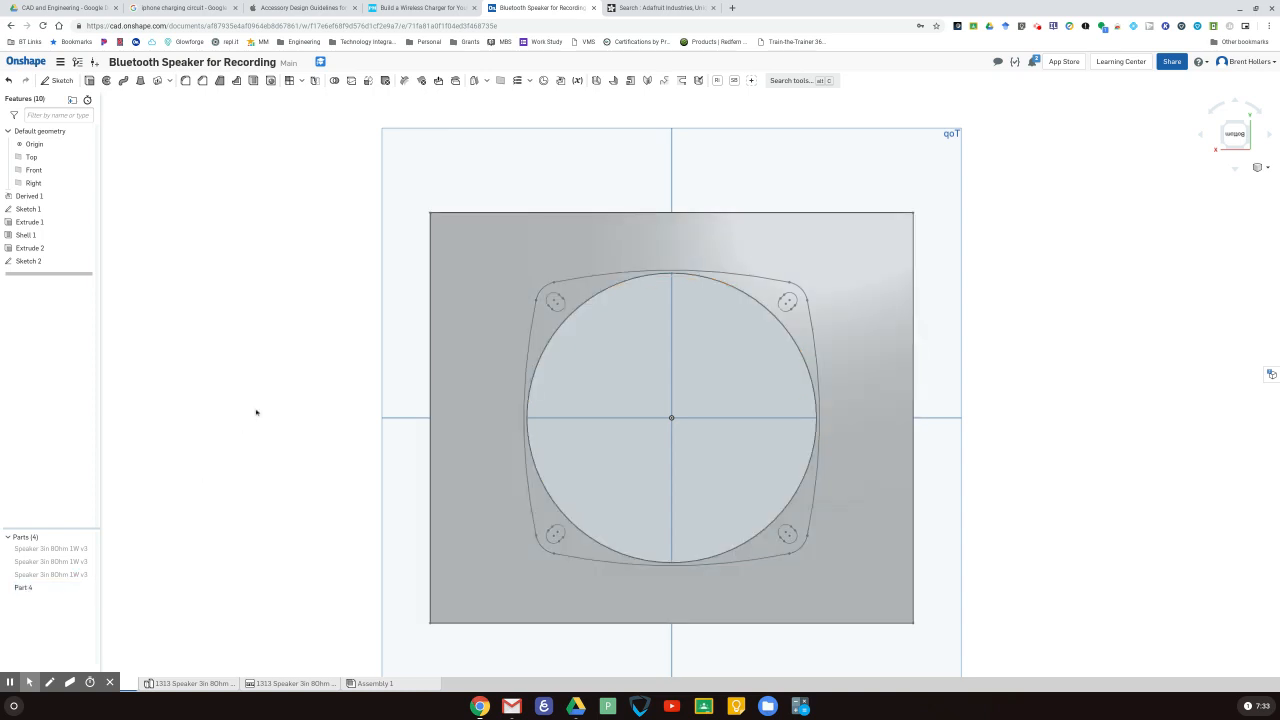
pyautogui.moveTo(256, 409); pyautogui.dragTo(310, 443, button='right')
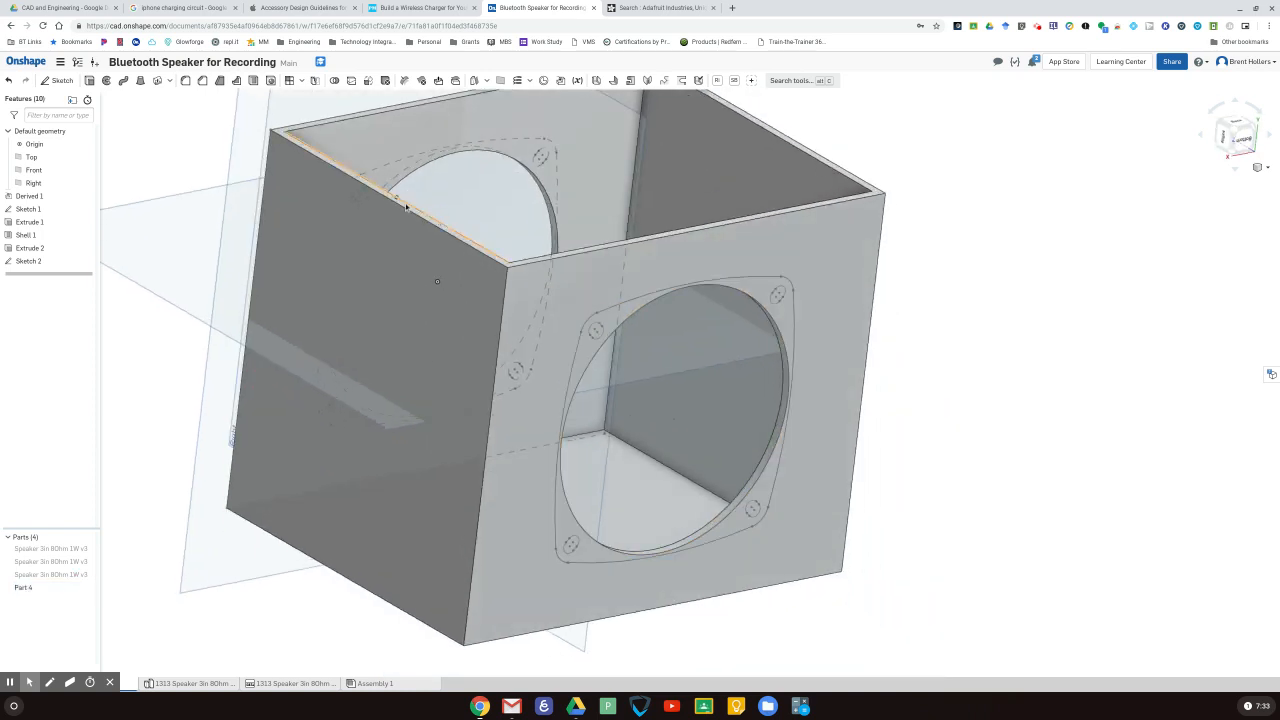
pyautogui.moveTo(152, 368); pyautogui.dragTo(121, 357, button='right')
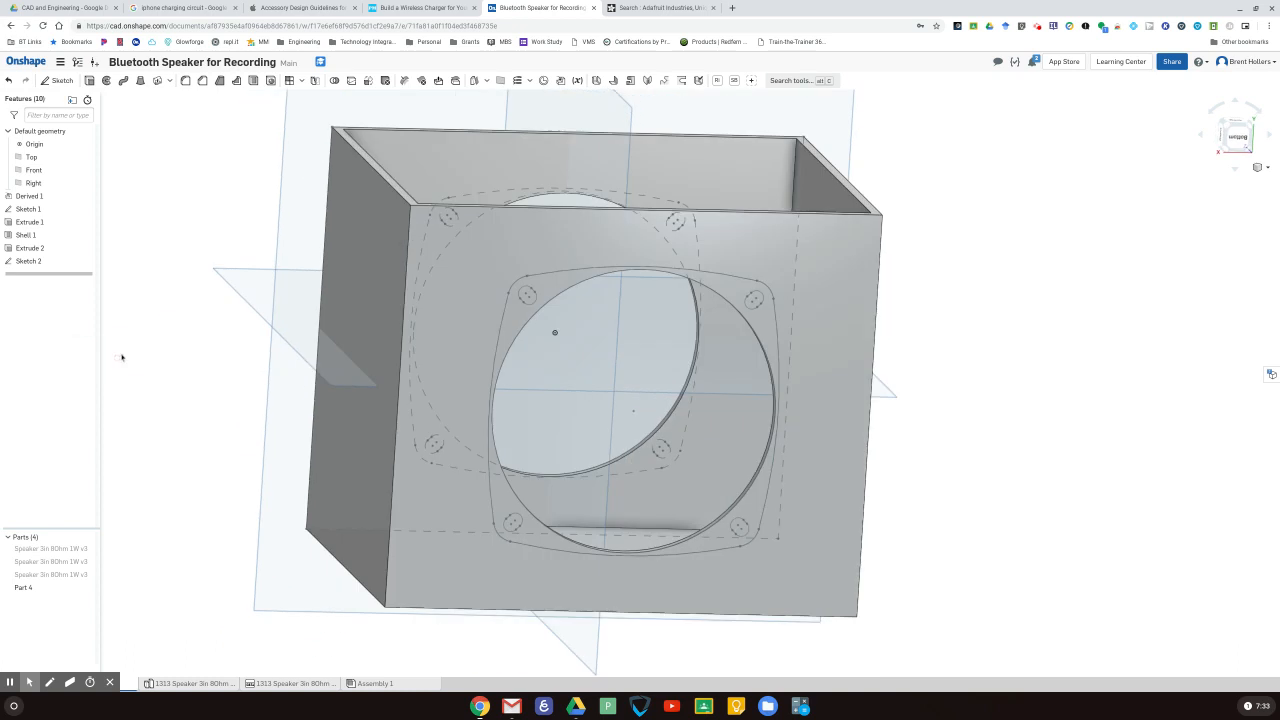
# Step: Cut the mounting ring region of the second sketch 0.1 in deep into the box wall with a Remove extrusion
pyautogui.click(89, 81)
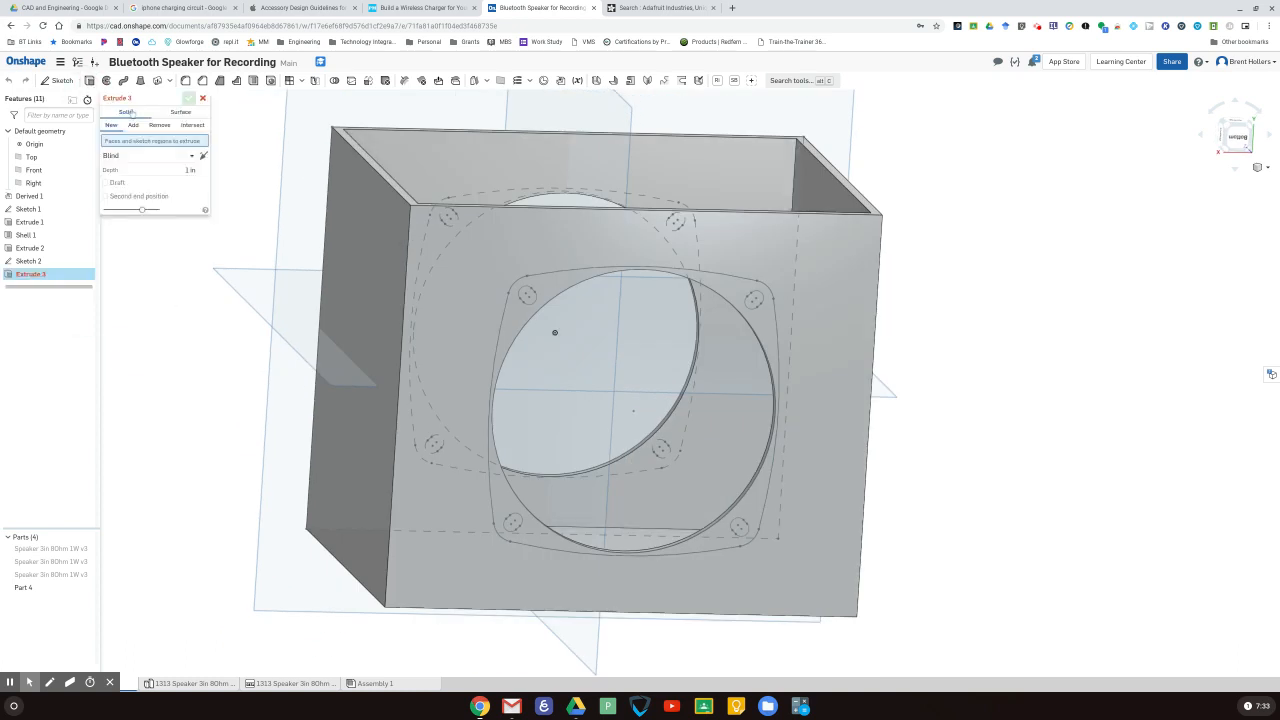
pyautogui.click(157, 126)
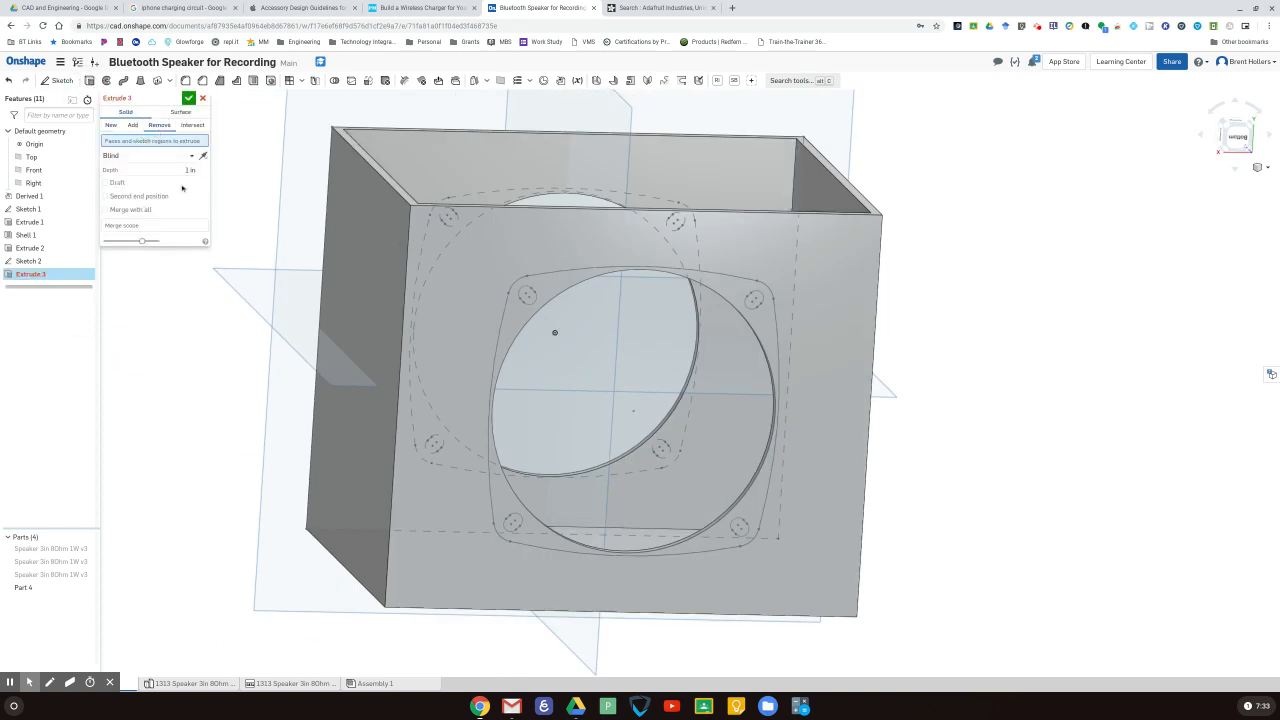
pyautogui.click(734, 292)
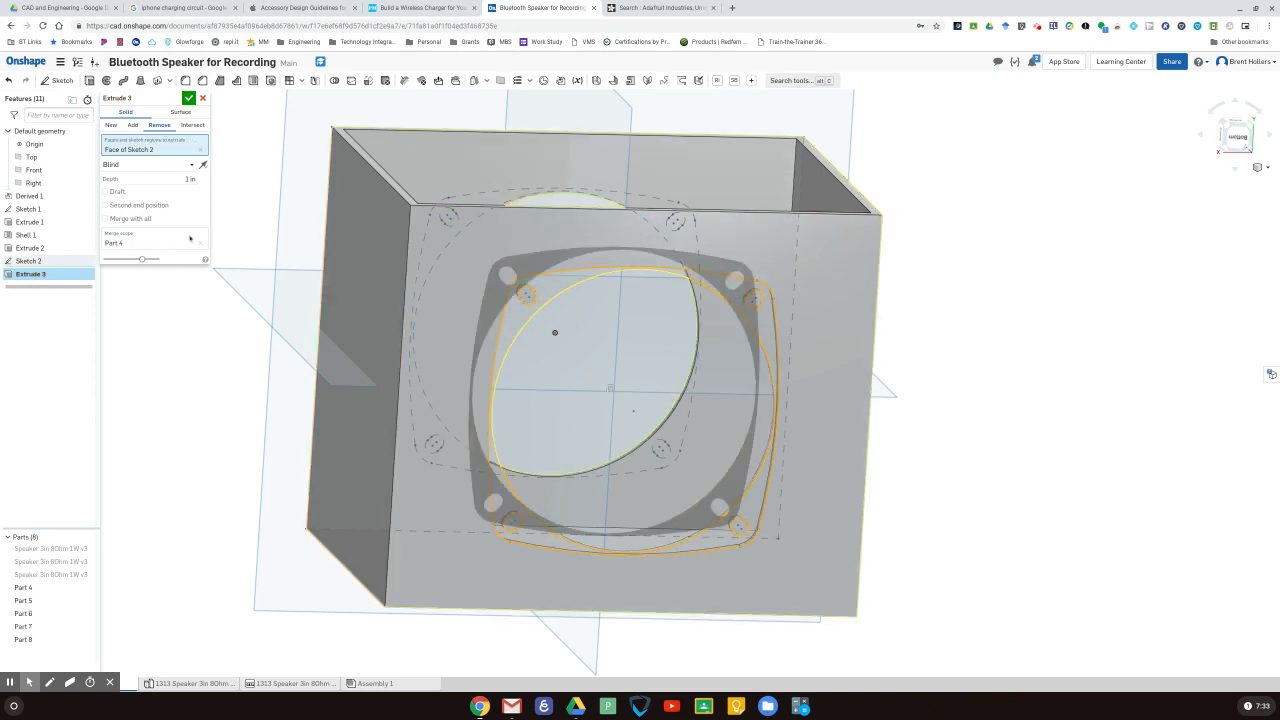
pyautogui.click(188, 179)
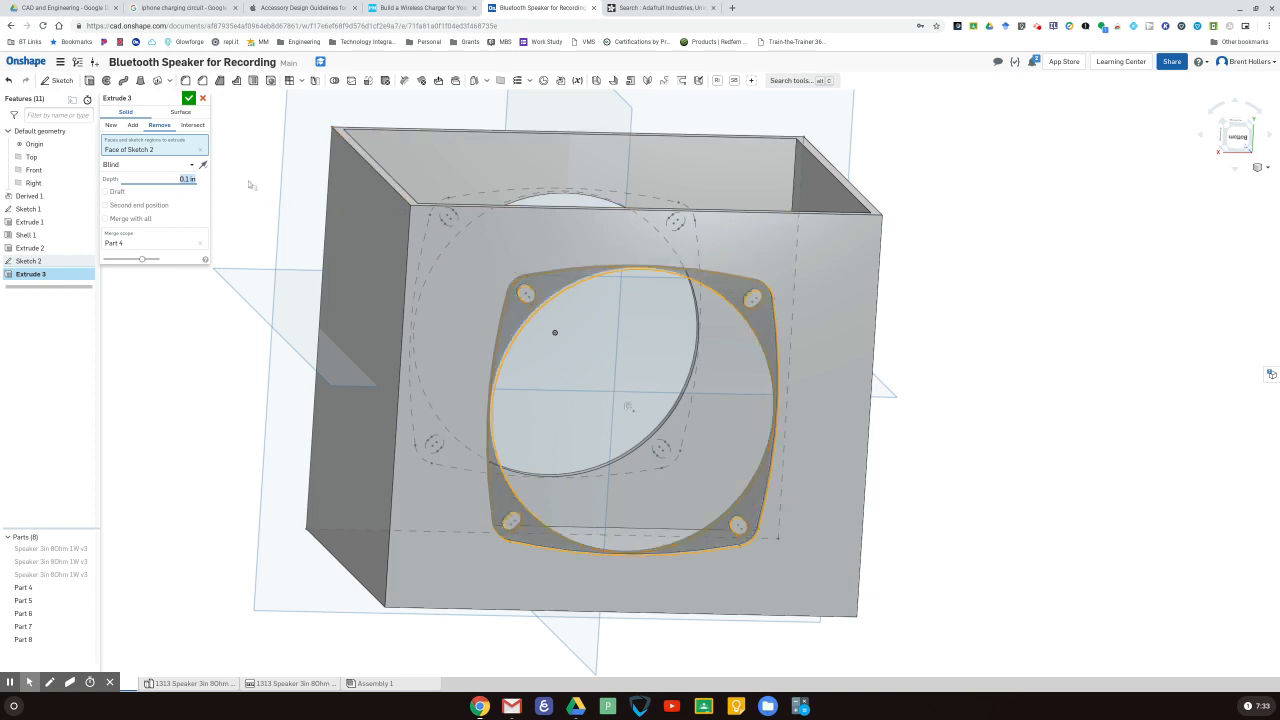
pyautogui.moveTo(246, 188); pyautogui.dragTo(242, 228, button='right')
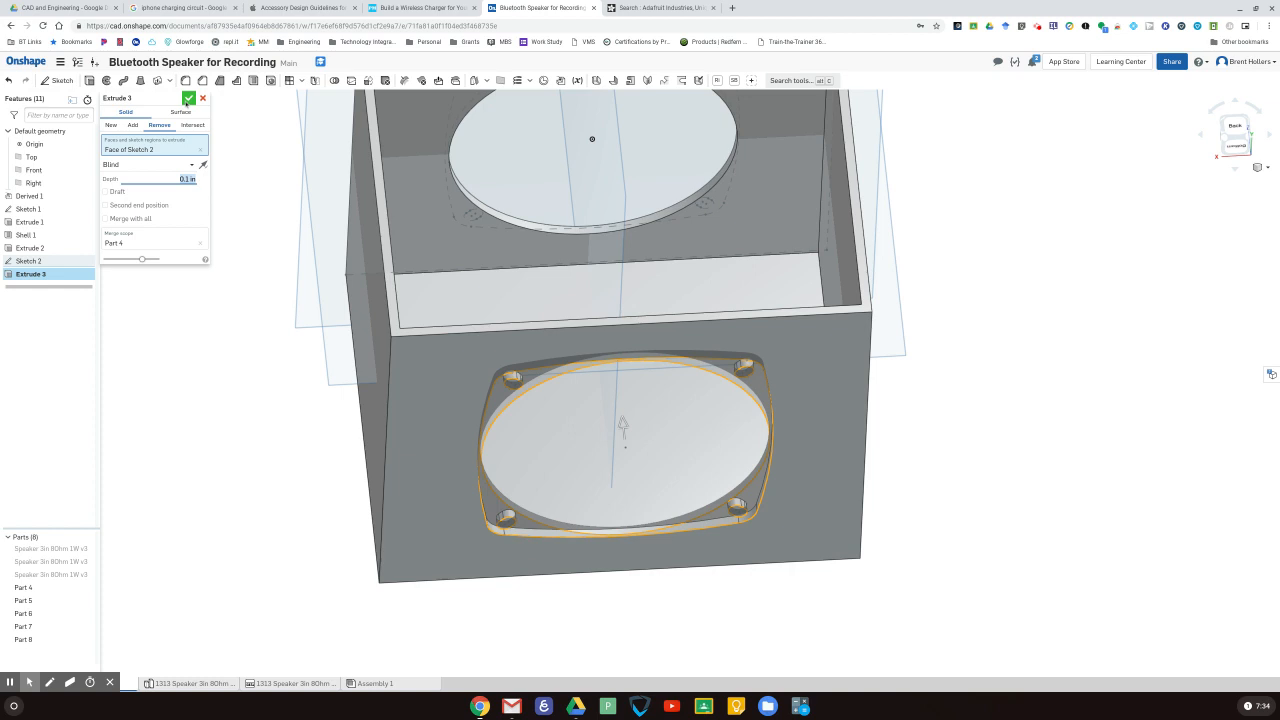
pyautogui.click(188, 98)
pyautogui.moveTo(198, 142); pyautogui.dragTo(188, 170, button='right')
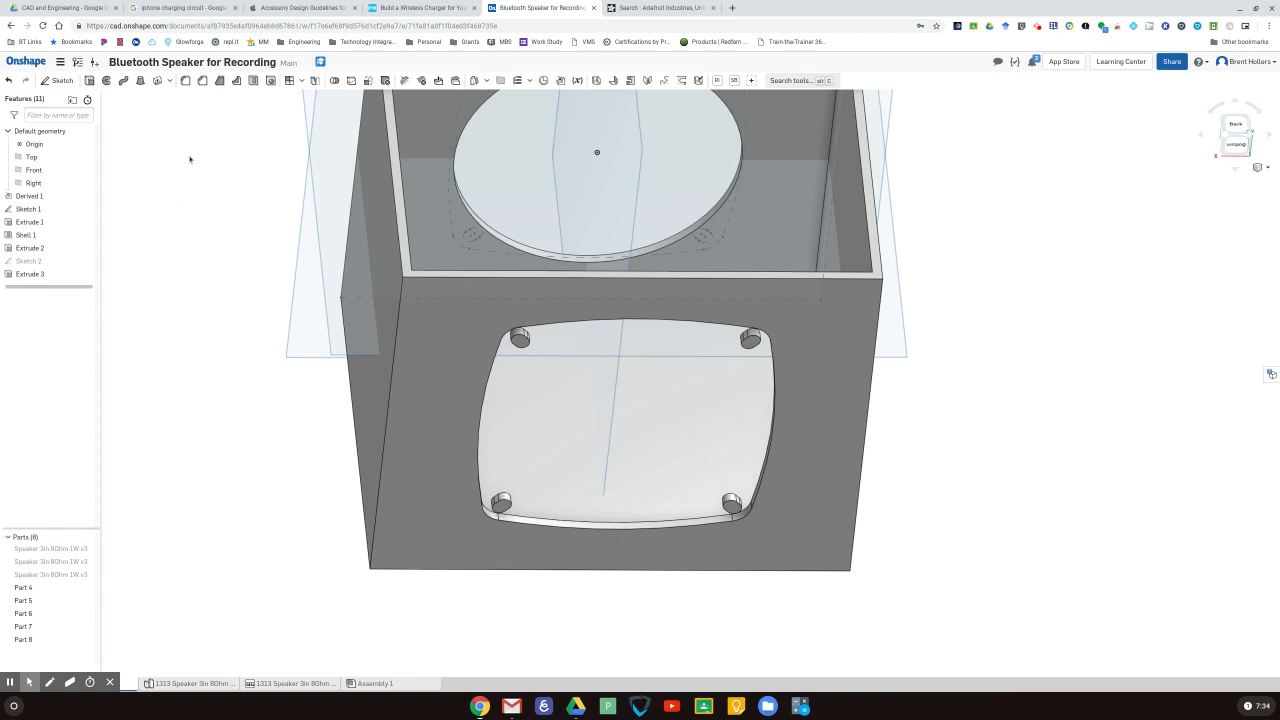
# Step: Edit the shell feature to set its wall thickness to 0.2 in and accept the change
pyautogui.click(50, 234)
pyautogui.doubleClick(50, 234)
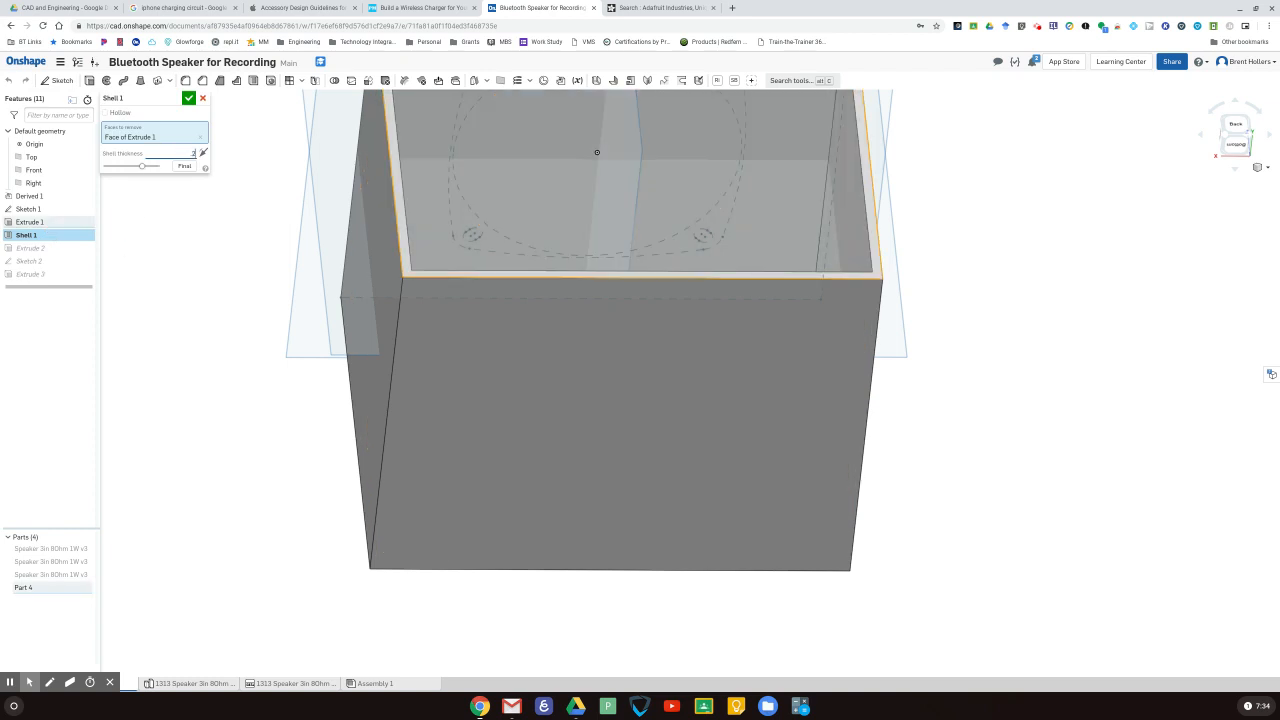
pyautogui.press('Return')
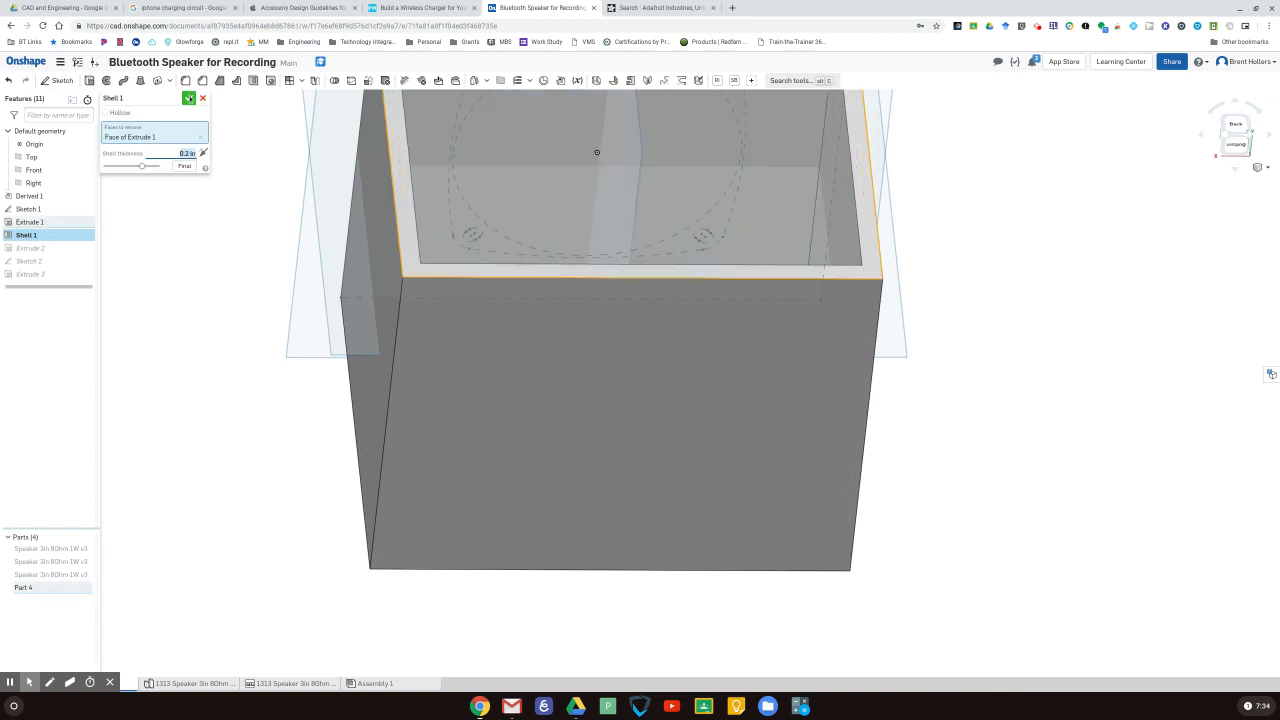
pyautogui.click(188, 98)
# Step: Cut the mounting ring region of the first sketch 0.1 in deep into its wall with a Remove extrusion
pyautogui.moveTo(186, 349); pyautogui.dragTo(173, 324, button='right')
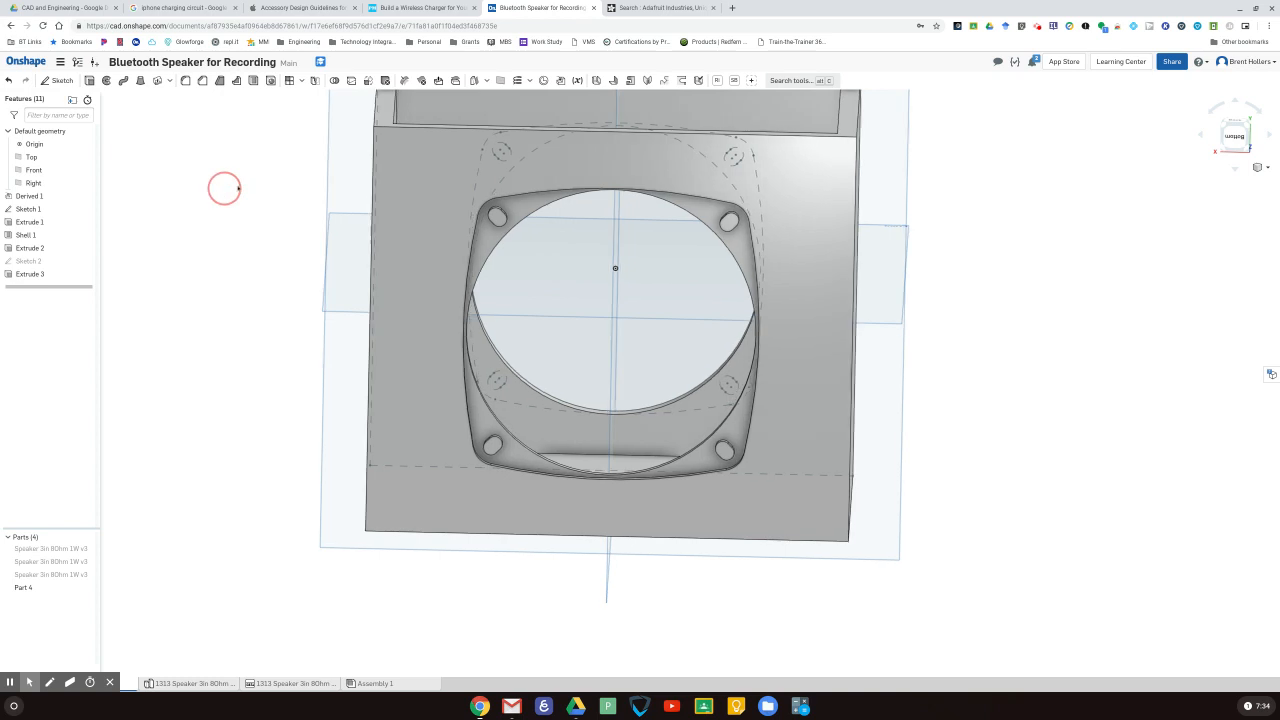
pyautogui.moveTo(223, 189)
pyautogui.mouseDown(button='right')
pyautogui.moveTo(349, 203)
pyautogui.moveTo(400, 237)
pyautogui.mouseUp(button='right')
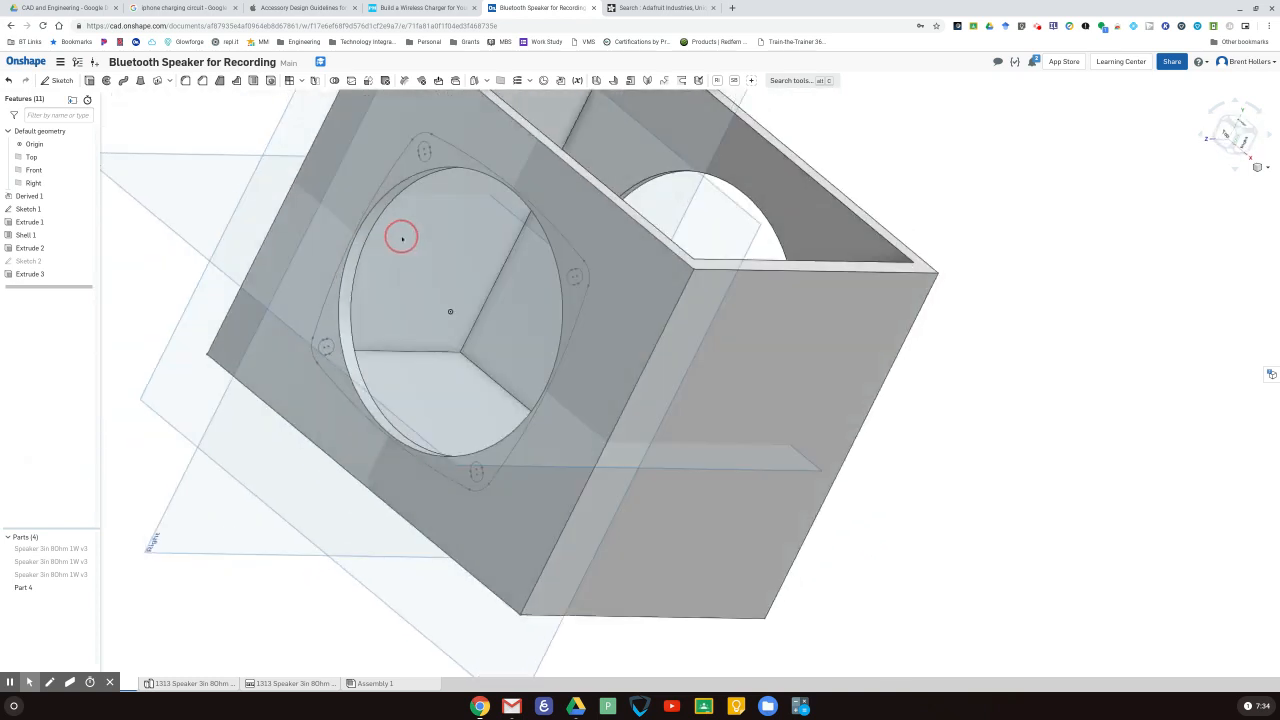
pyautogui.click(444, 155)
pyautogui.click(89, 80)
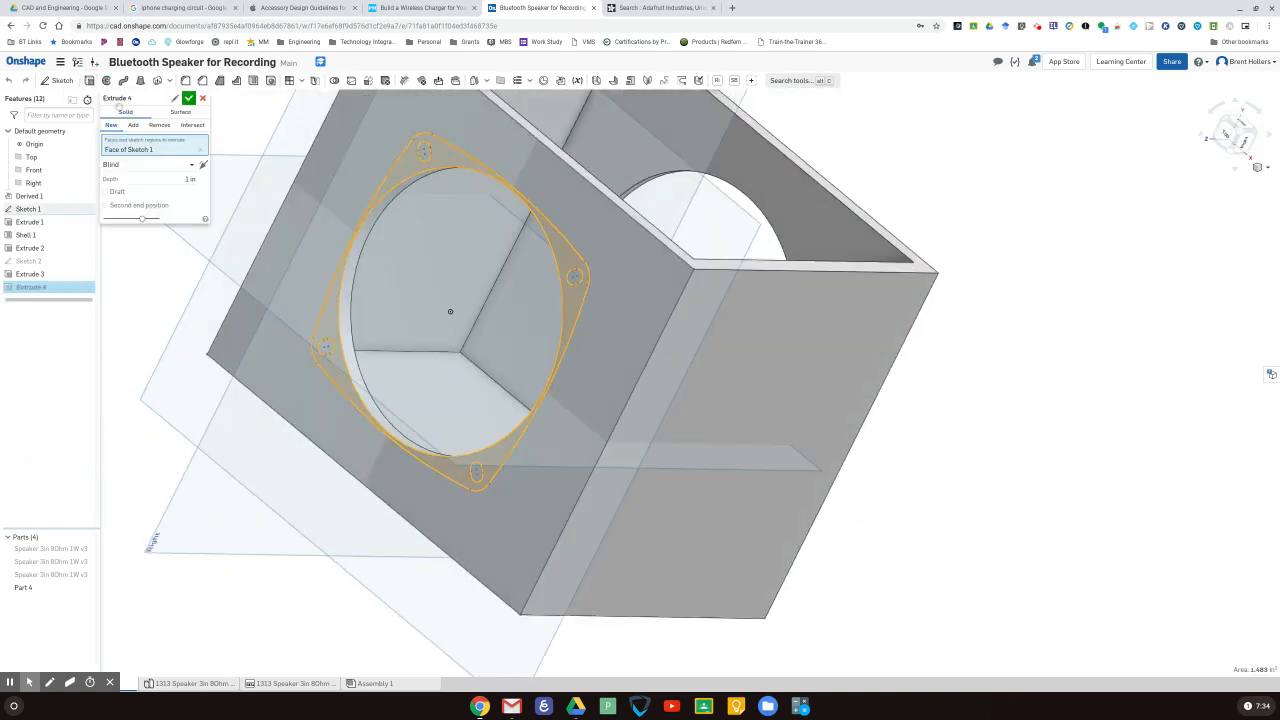
pyautogui.click(170, 178)
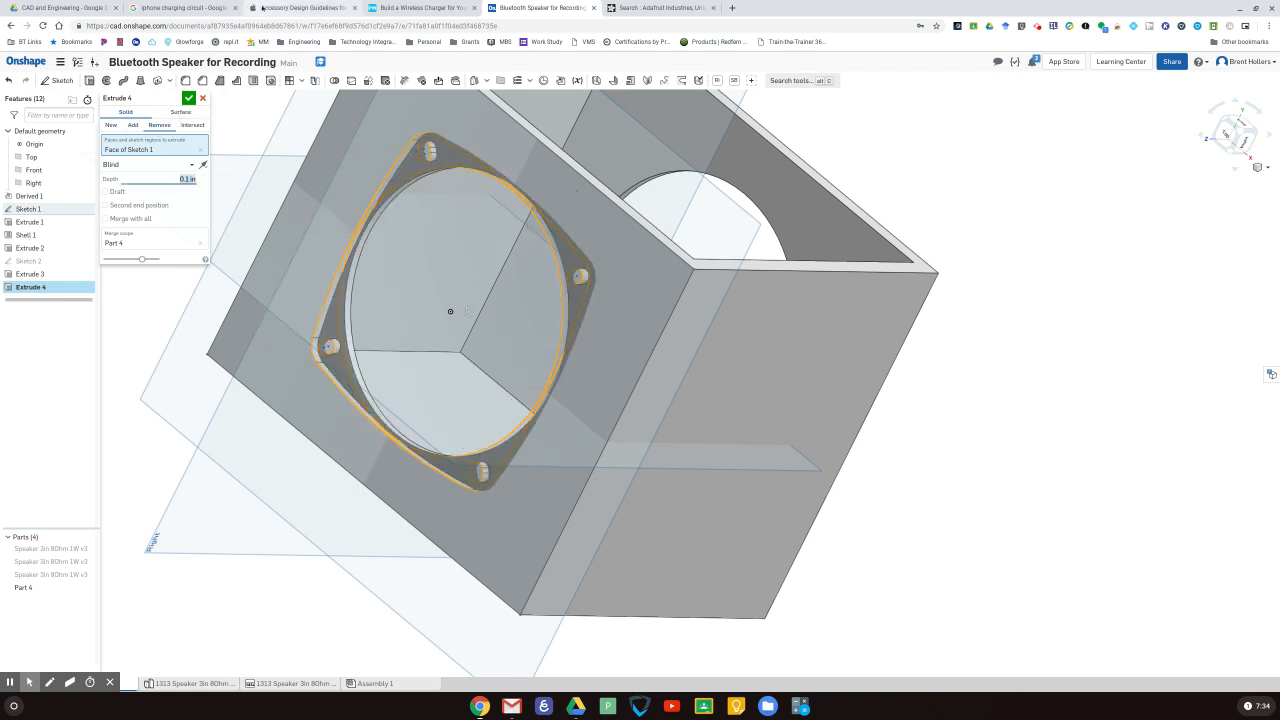
pyautogui.click(188, 98)
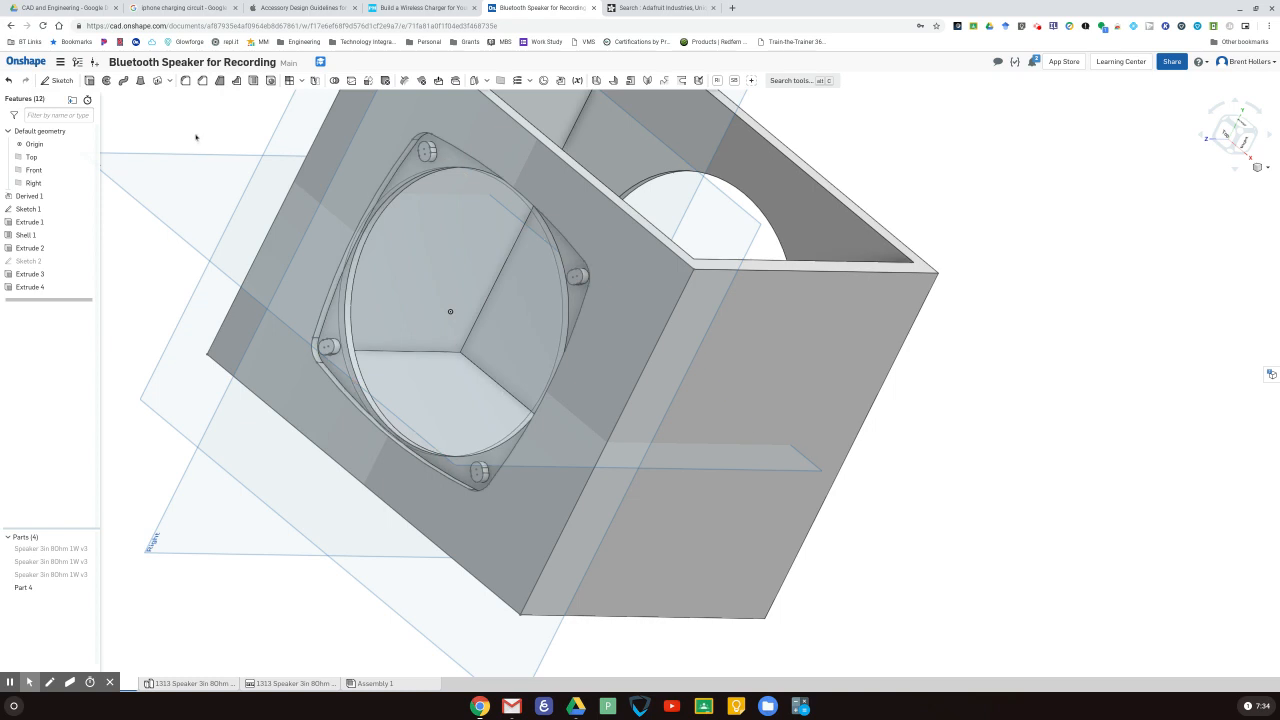
# Step: Set up a 1 in deep Remove extrusion of the four screw hole regions in the first sketch
pyautogui.moveTo(190, 125)
pyautogui.mouseDown(button='right')
pyautogui.moveTo(177, 114)
pyautogui.moveTo(206, 126)
pyautogui.mouseUp(button='right')
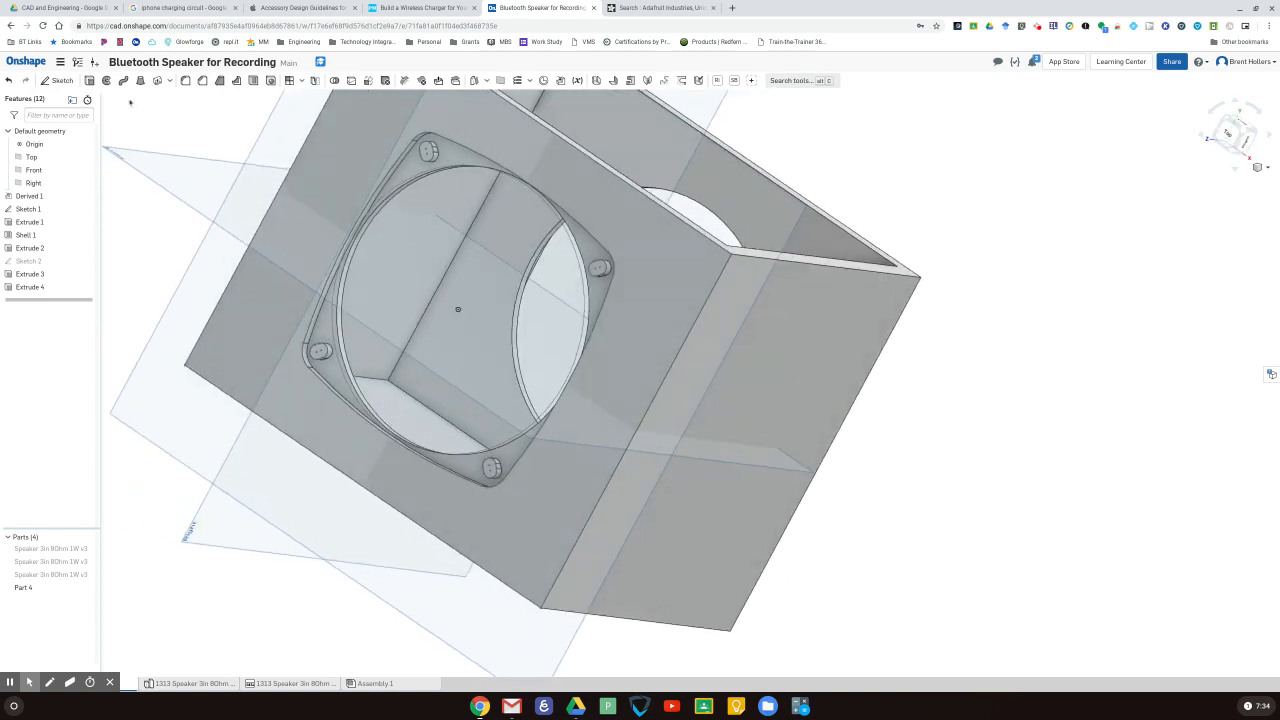
pyautogui.click(89, 81)
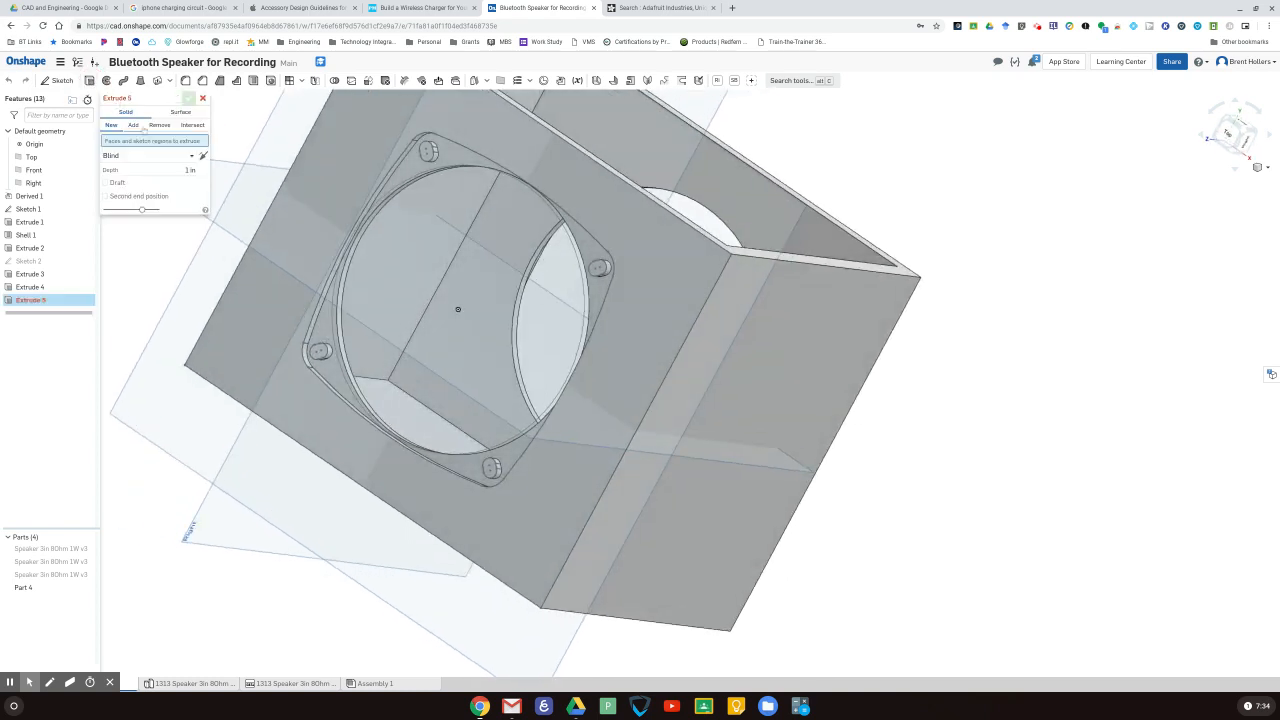
pyautogui.click(157, 125)
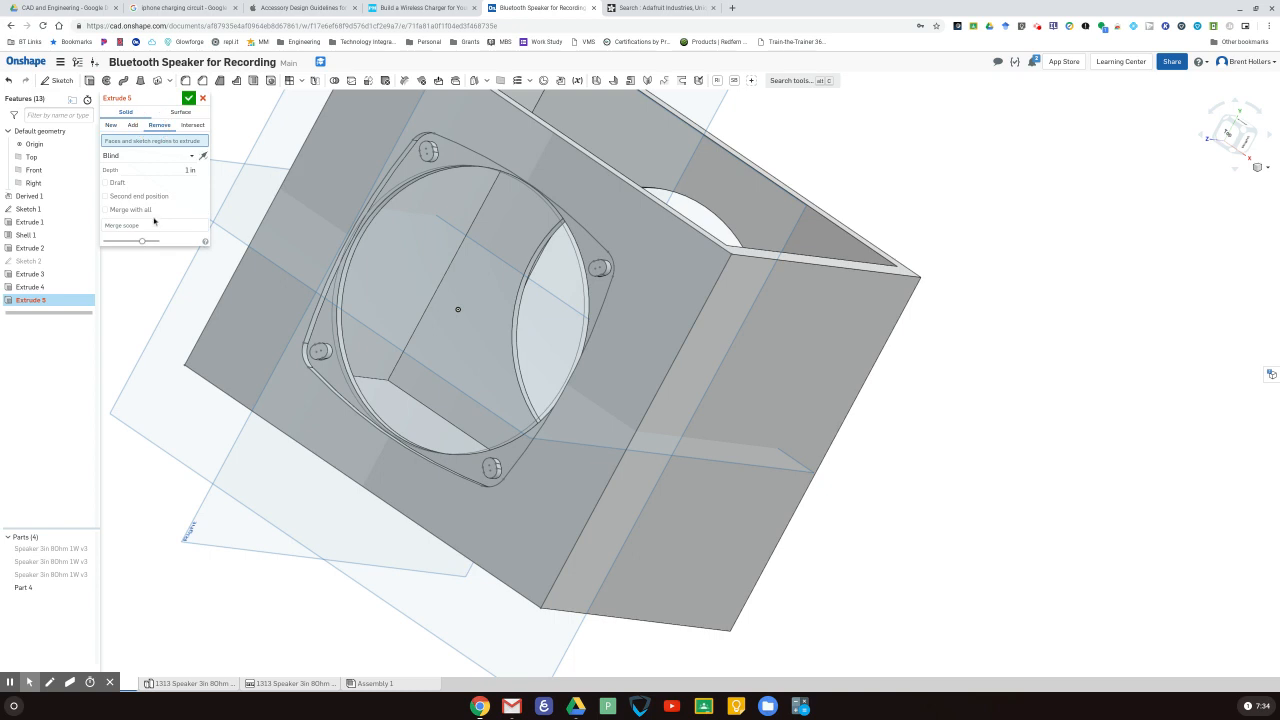
pyautogui.click(425, 148)
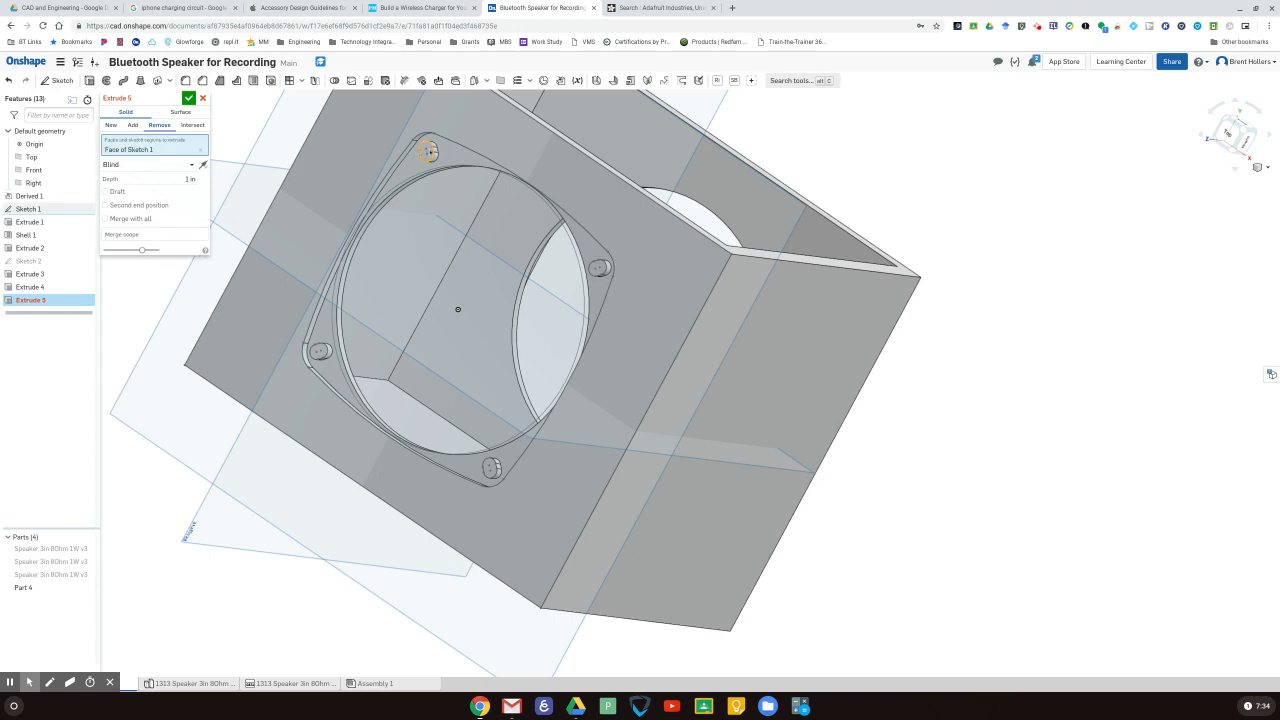
pyautogui.click(604, 270)
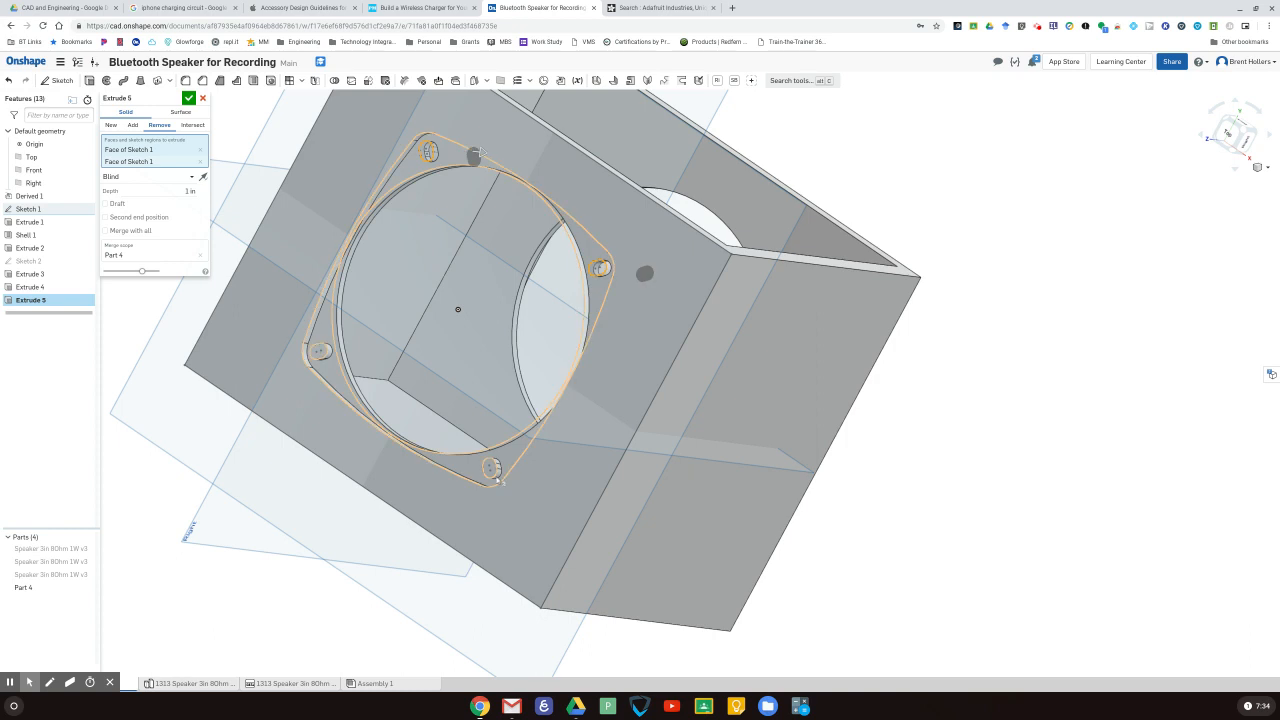
pyautogui.click(492, 468)
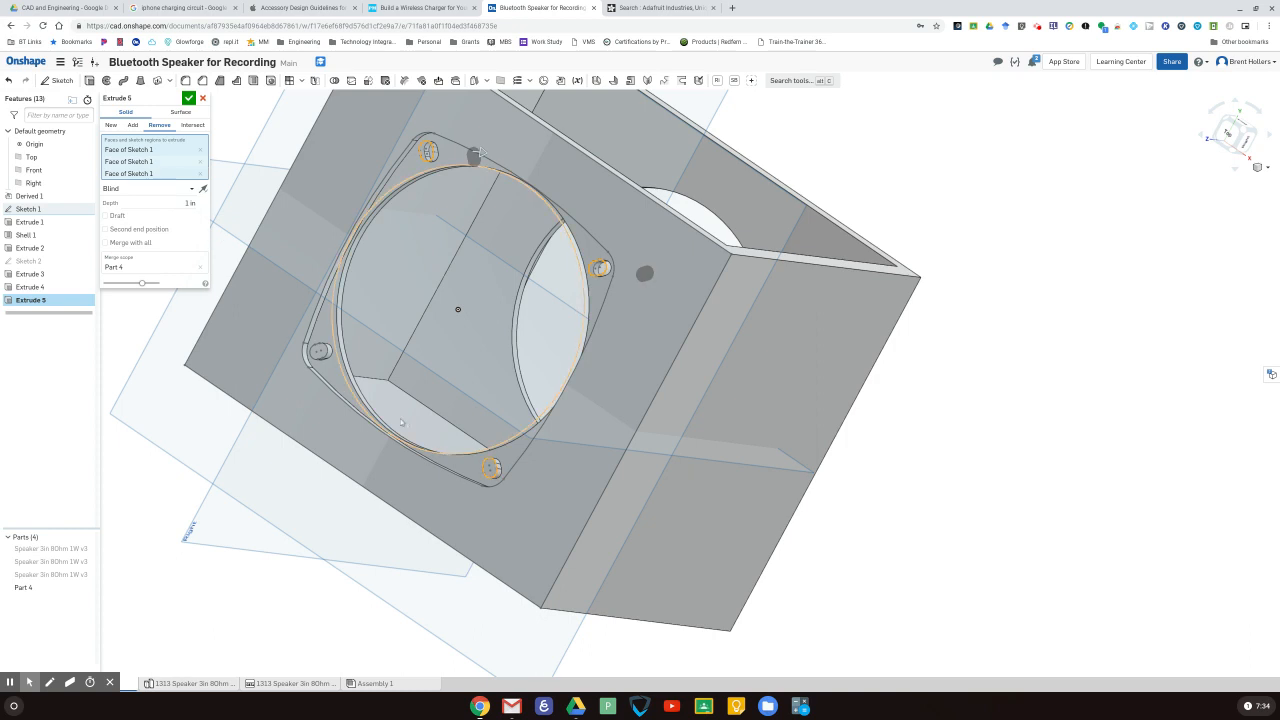
pyautogui.click(321, 355)
# Step: Try to include the four screw post faces on the opposite wall in the same cut and accept it
pyautogui.press('n')
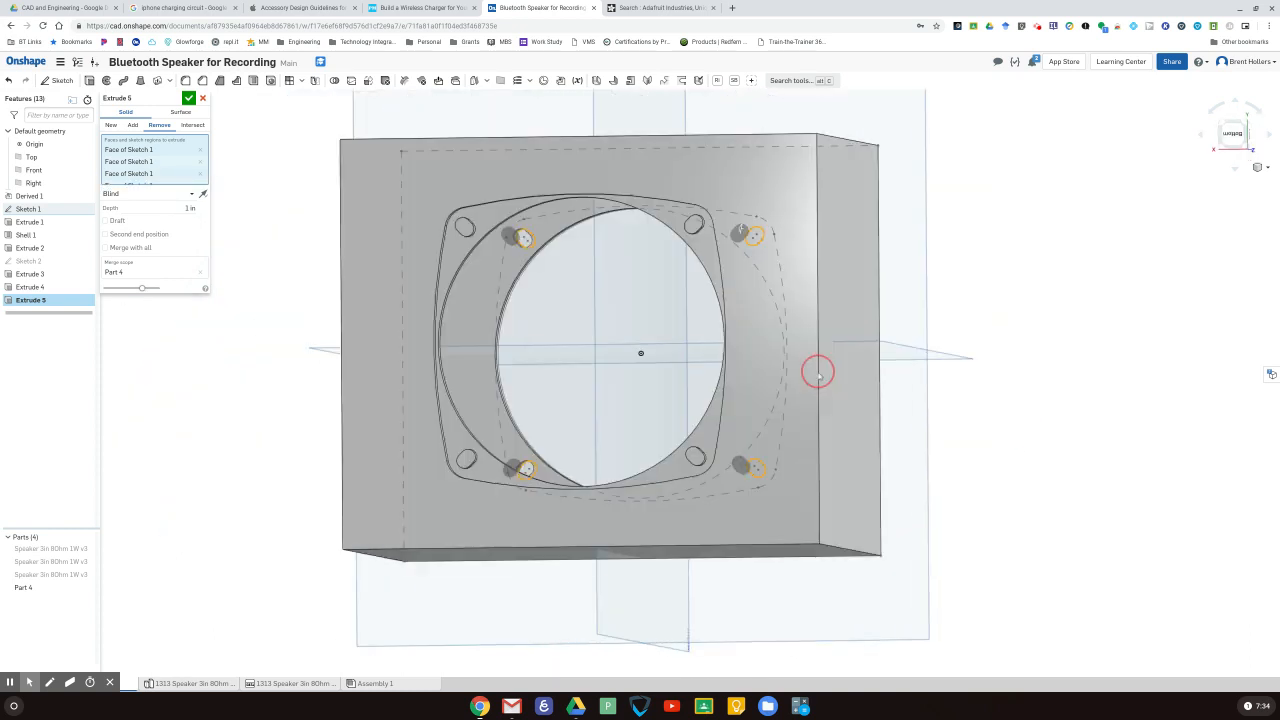
pyautogui.click(726, 300)
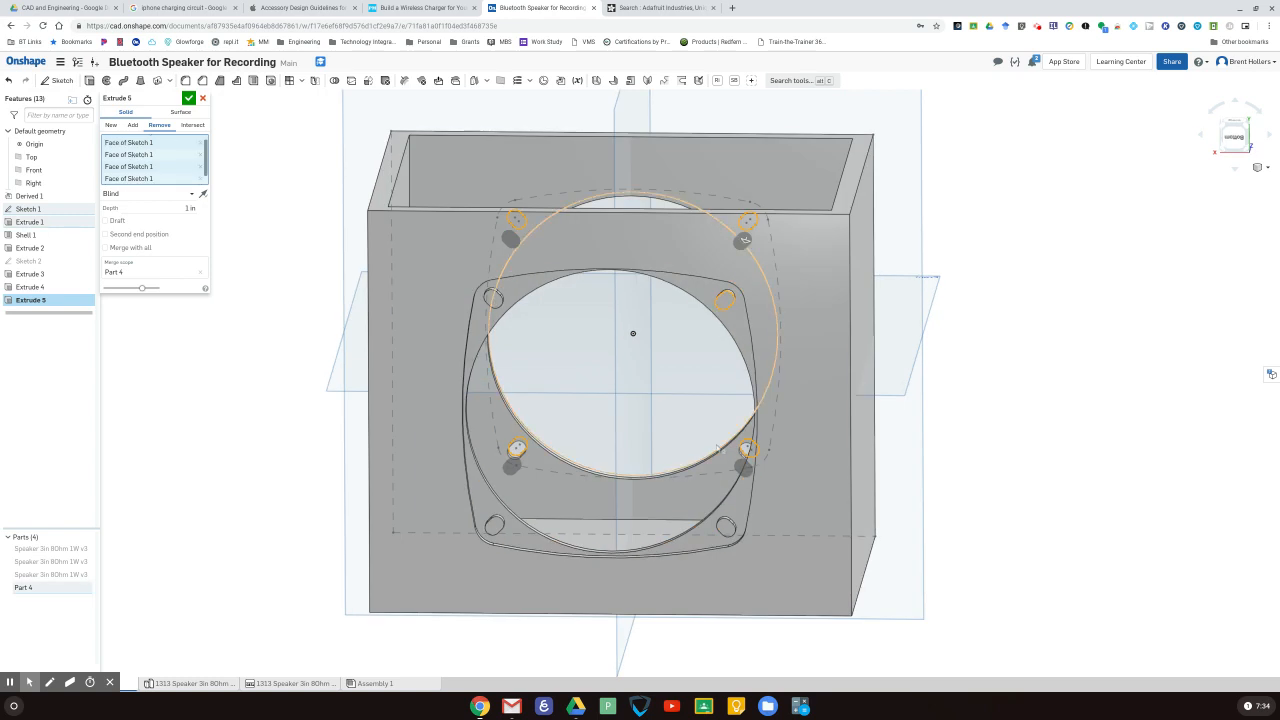
pyautogui.click(726, 528)
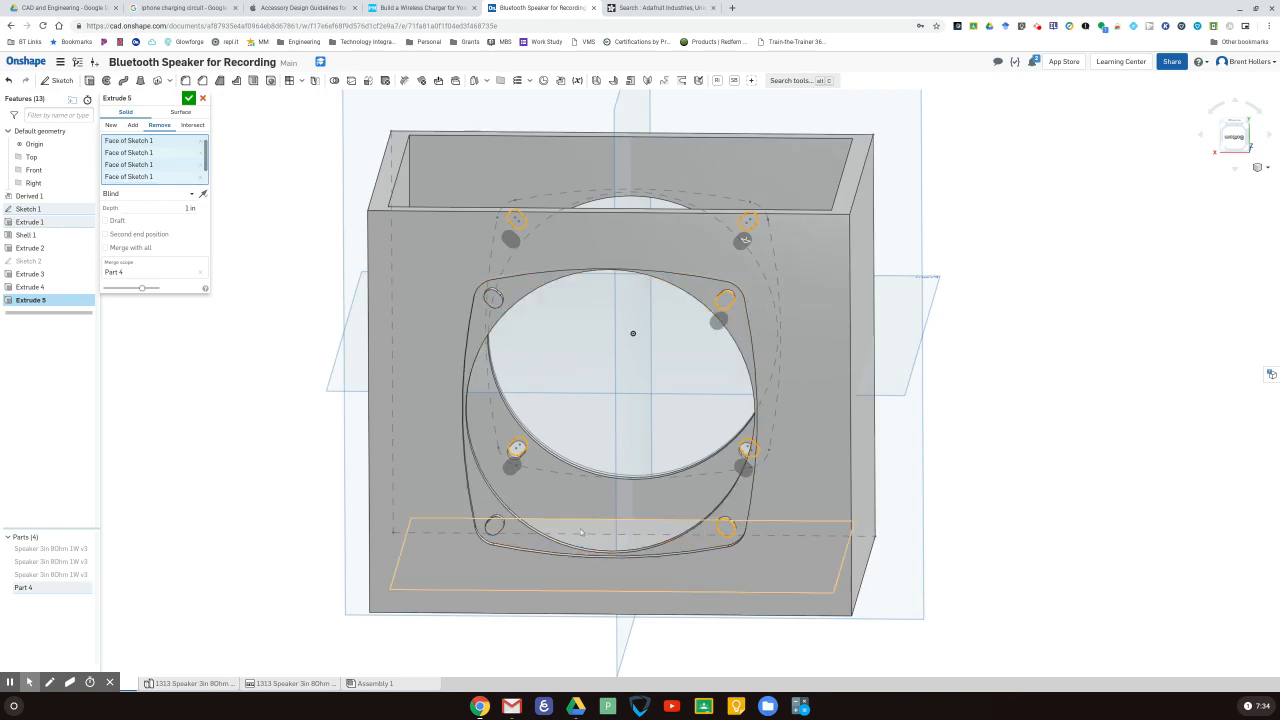
pyautogui.click(495, 526)
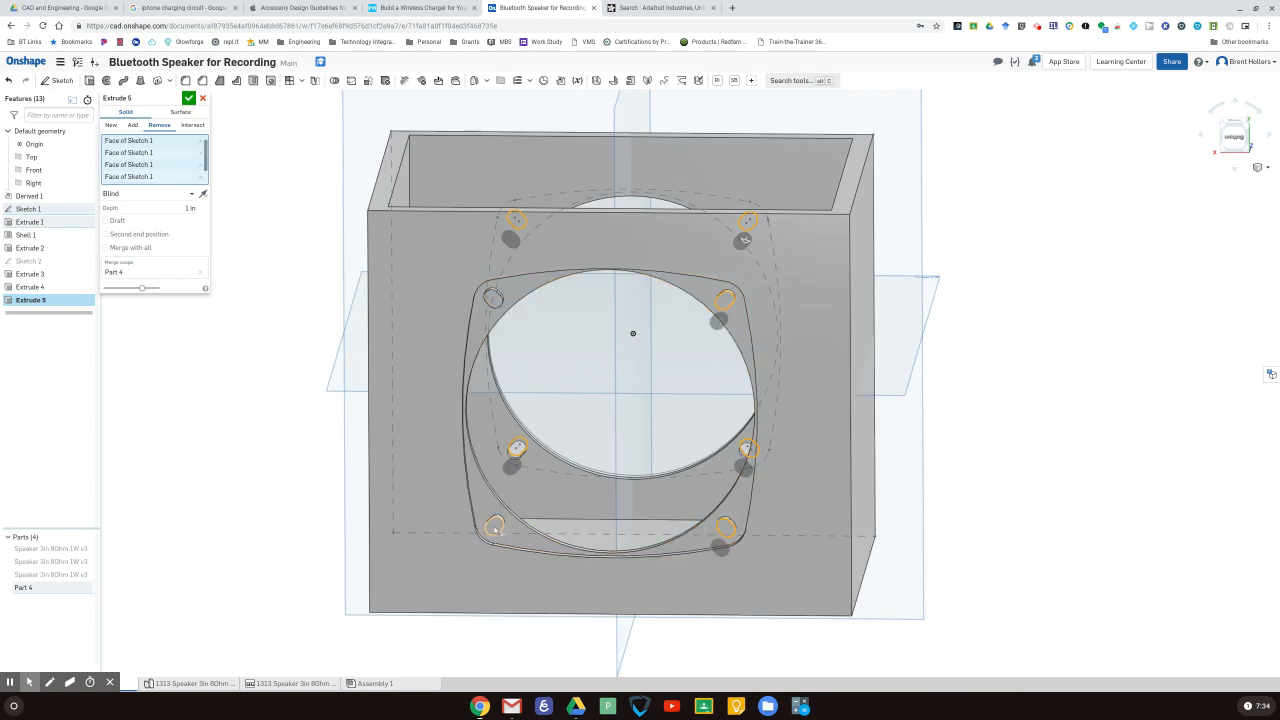
pyautogui.click(496, 302)
pyautogui.moveTo(1013, 225)
pyautogui.mouseDown(button='right')
pyautogui.moveTo(1023, 217)
pyautogui.moveTo(1020, 260)
pyautogui.moveTo(1025, 228)
pyautogui.mouseUp(button='right')
pyautogui.click(188, 98)
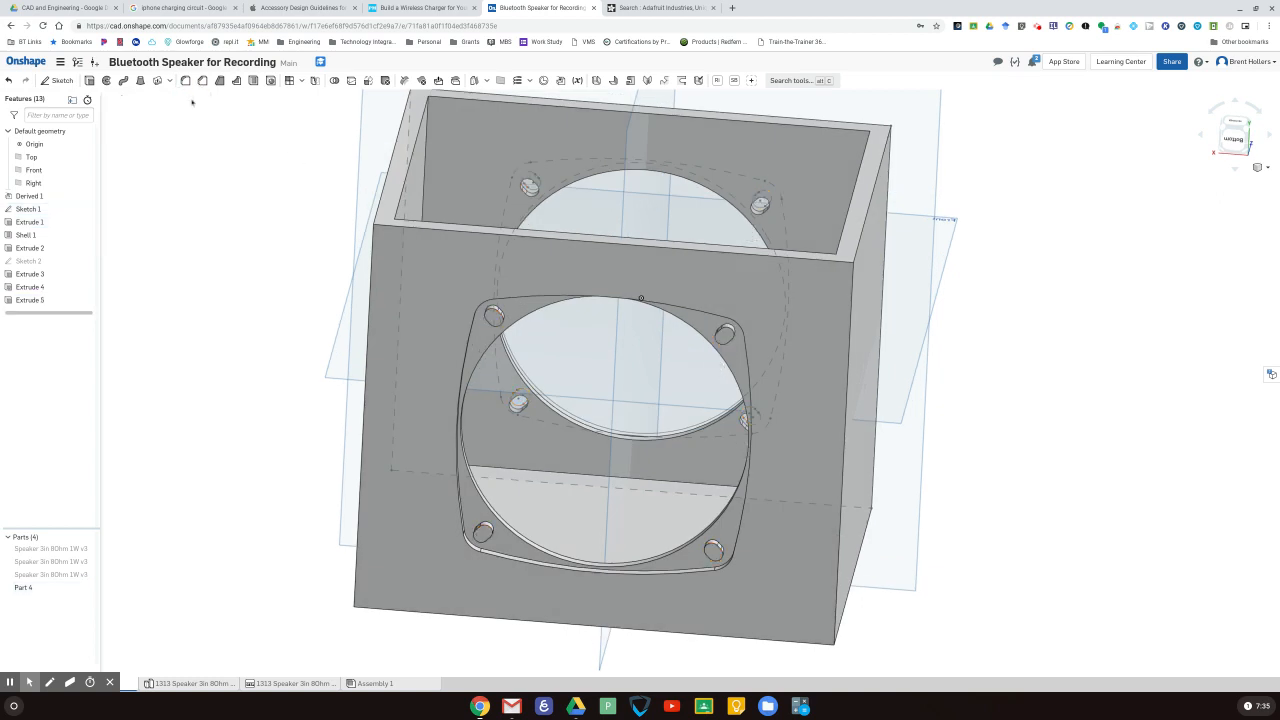
# Step: Edit the screw hole cut to remove the four opposite-wall post faces from its selection, and accept it
pyautogui.moveTo(1030, 350)
pyautogui.mouseDown(button='right')
pyautogui.moveTo(1034, 340)
pyautogui.moveTo(980, 337)
pyautogui.moveTo(1063, 331)
pyautogui.moveTo(1018, 328)
pyautogui.mouseUp(button='right')
pyautogui.doubleClick(34, 300)
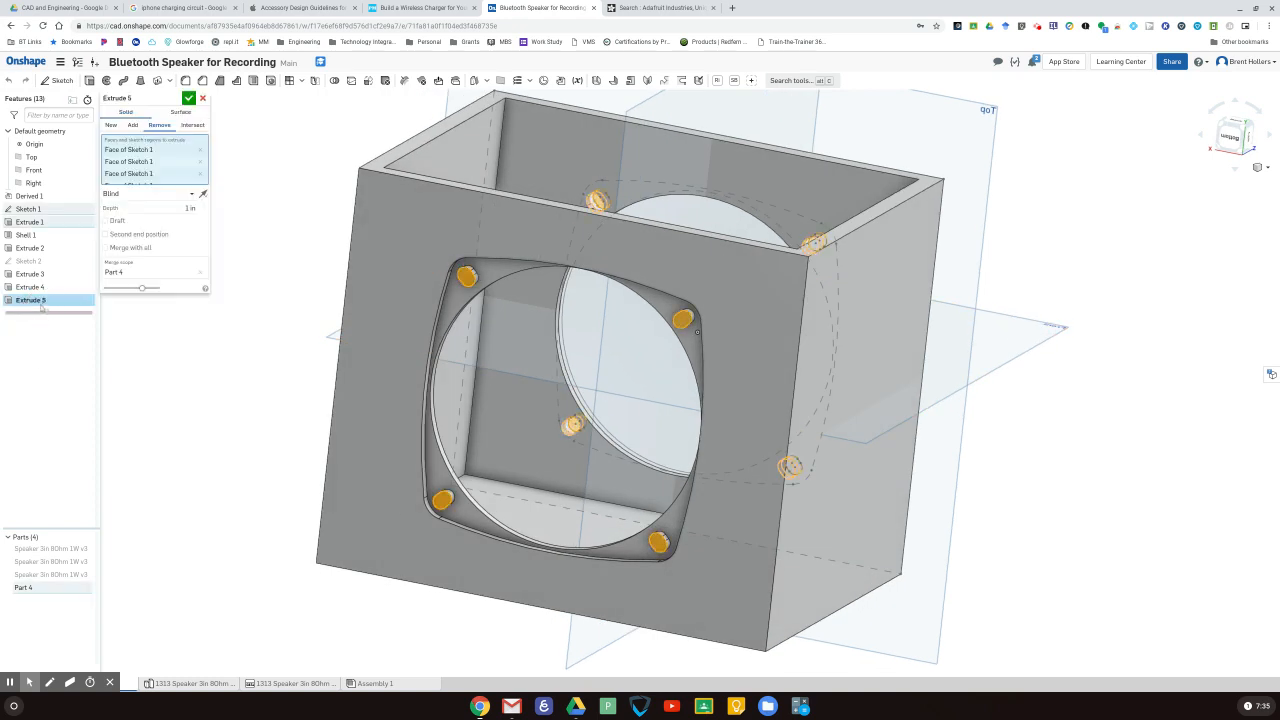
pyautogui.scroll(-1, 194, 158)
pyautogui.click(200, 178)
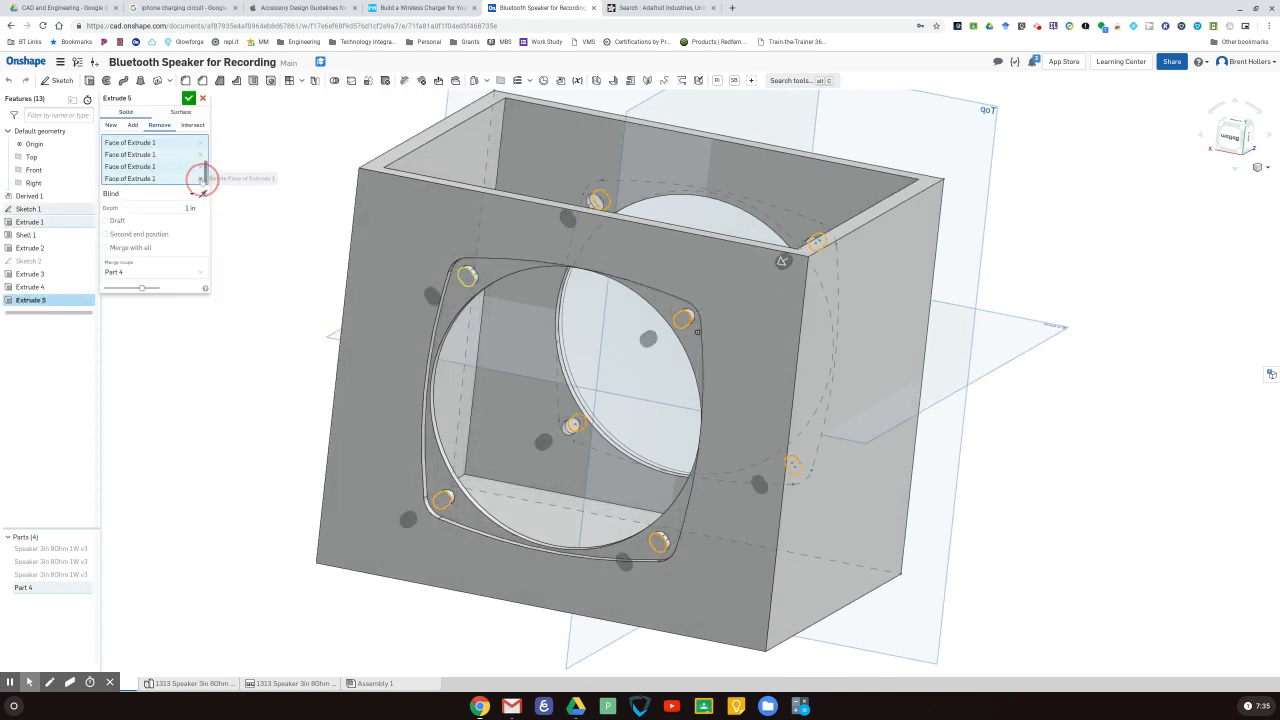
pyautogui.click(200, 179)
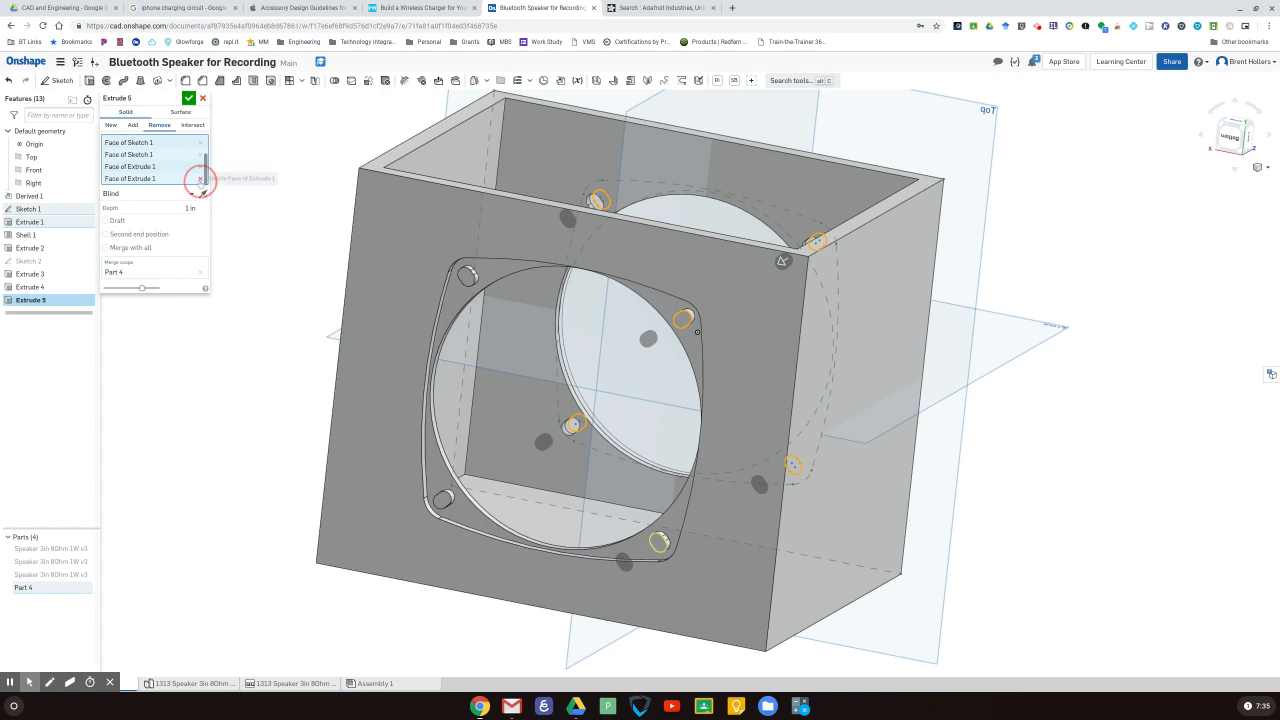
pyautogui.click(200, 179)
pyautogui.click(200, 179)
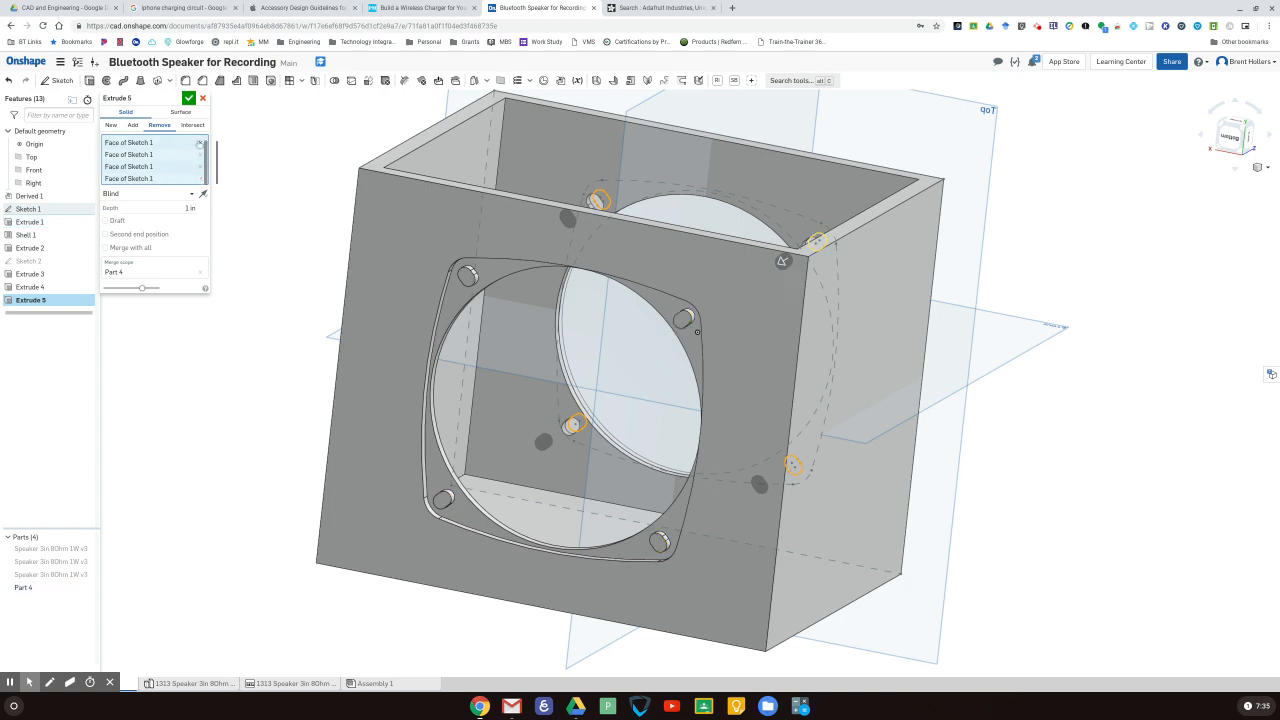
pyautogui.click(188, 99)
# Step: Cut the four raised screw post faces in the opposite wall's recessed mounting ring 1 in deep with a Remove extrusion
pyautogui.moveTo(235, 281)
pyautogui.mouseDown(button='right')
pyautogui.moveTo(249, 254)
pyautogui.moveTo(253, 267)
pyautogui.mouseUp(button='right')
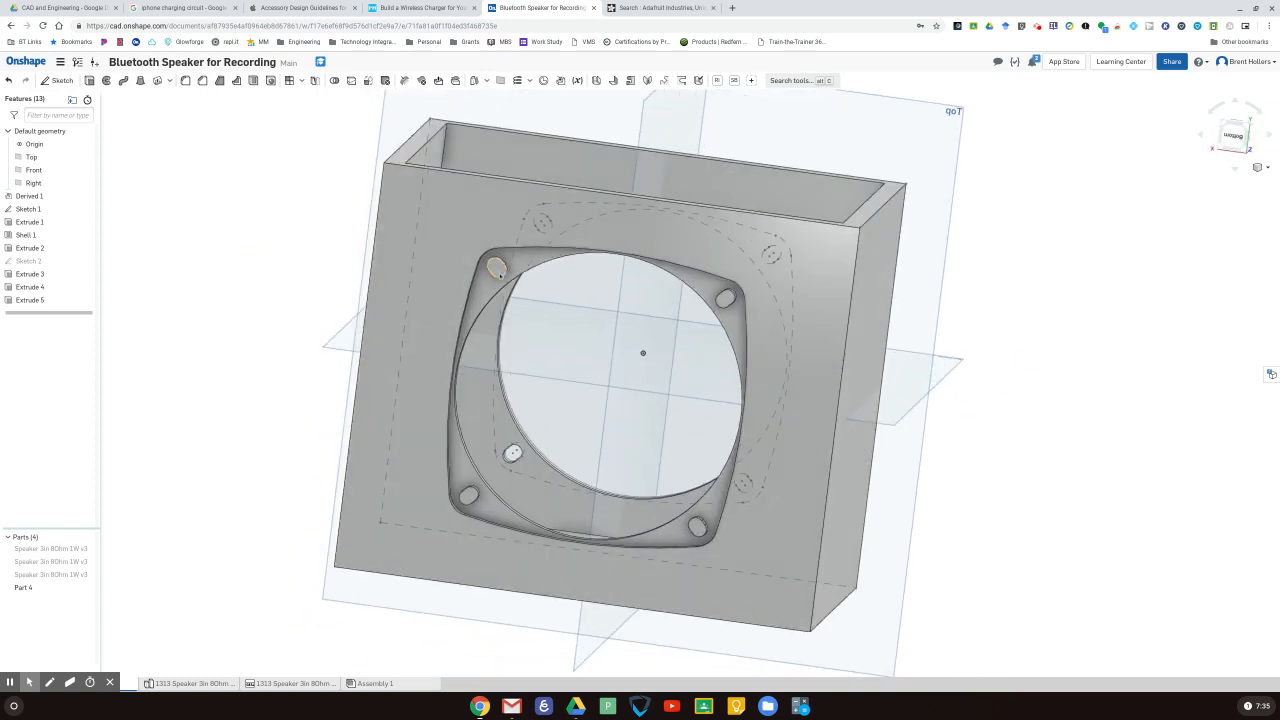
pyautogui.click(497, 267)
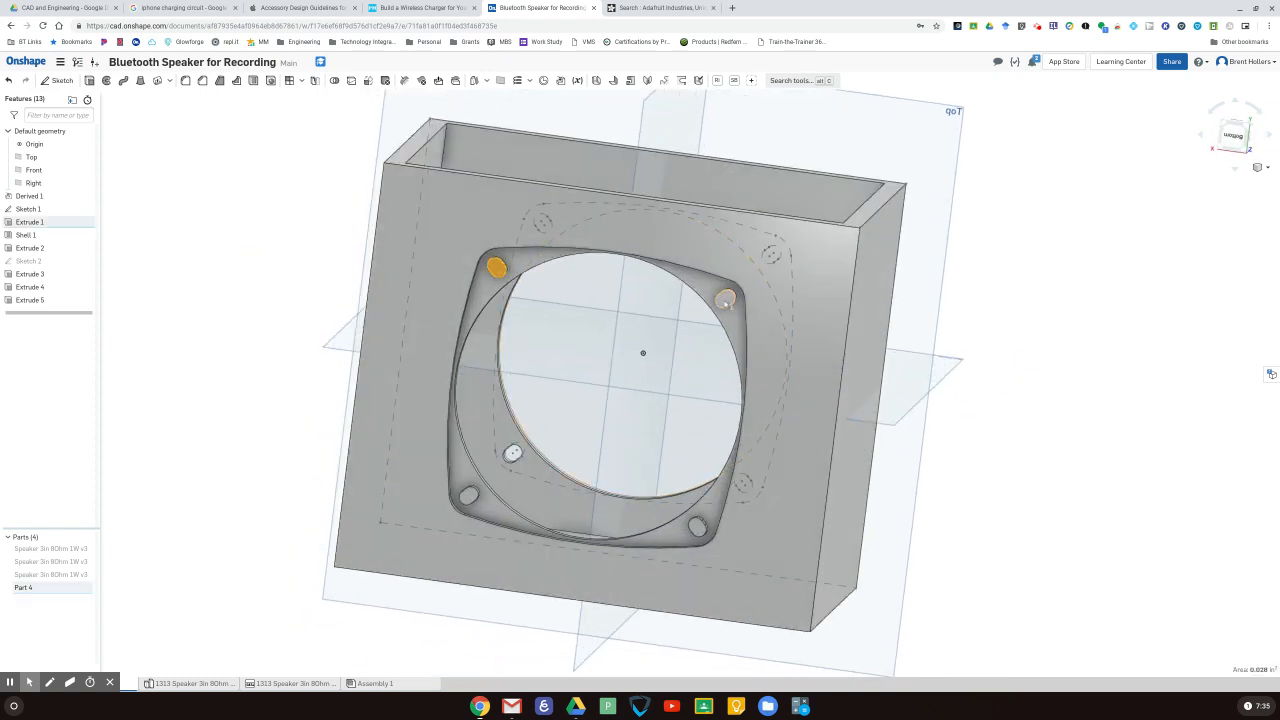
pyautogui.click(697, 527)
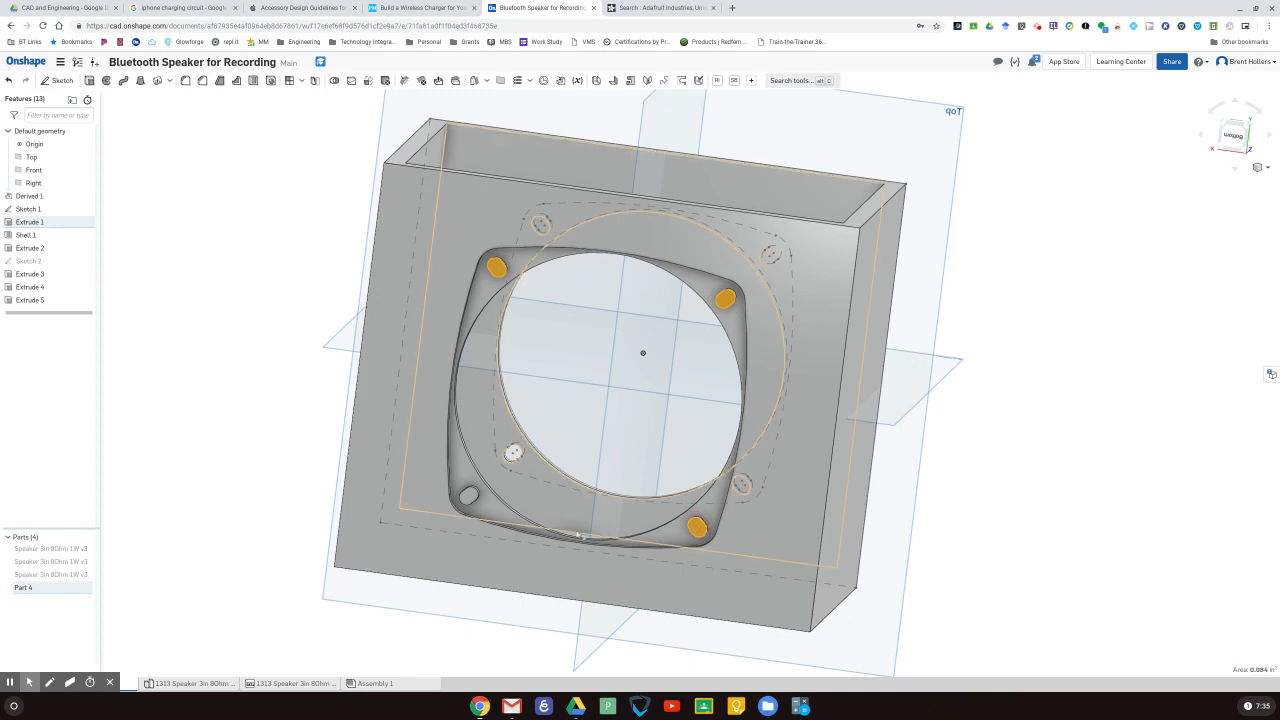
pyautogui.click(470, 497)
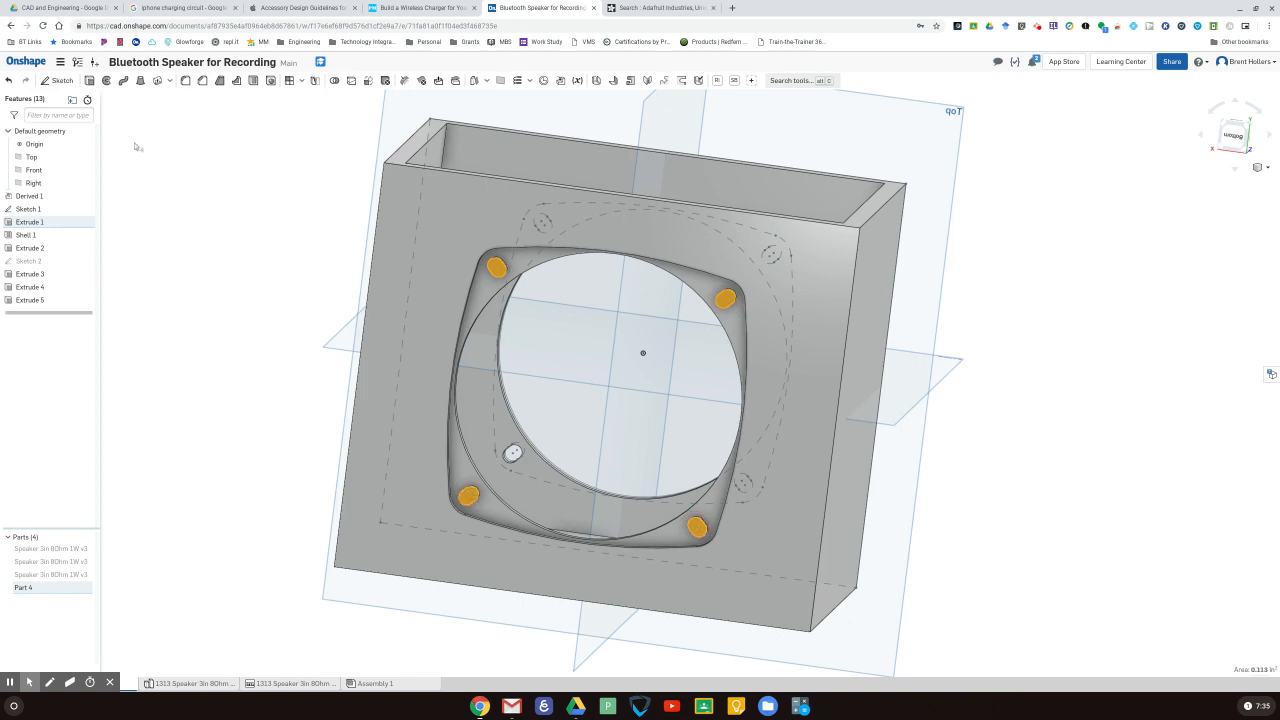
pyautogui.click(90, 81)
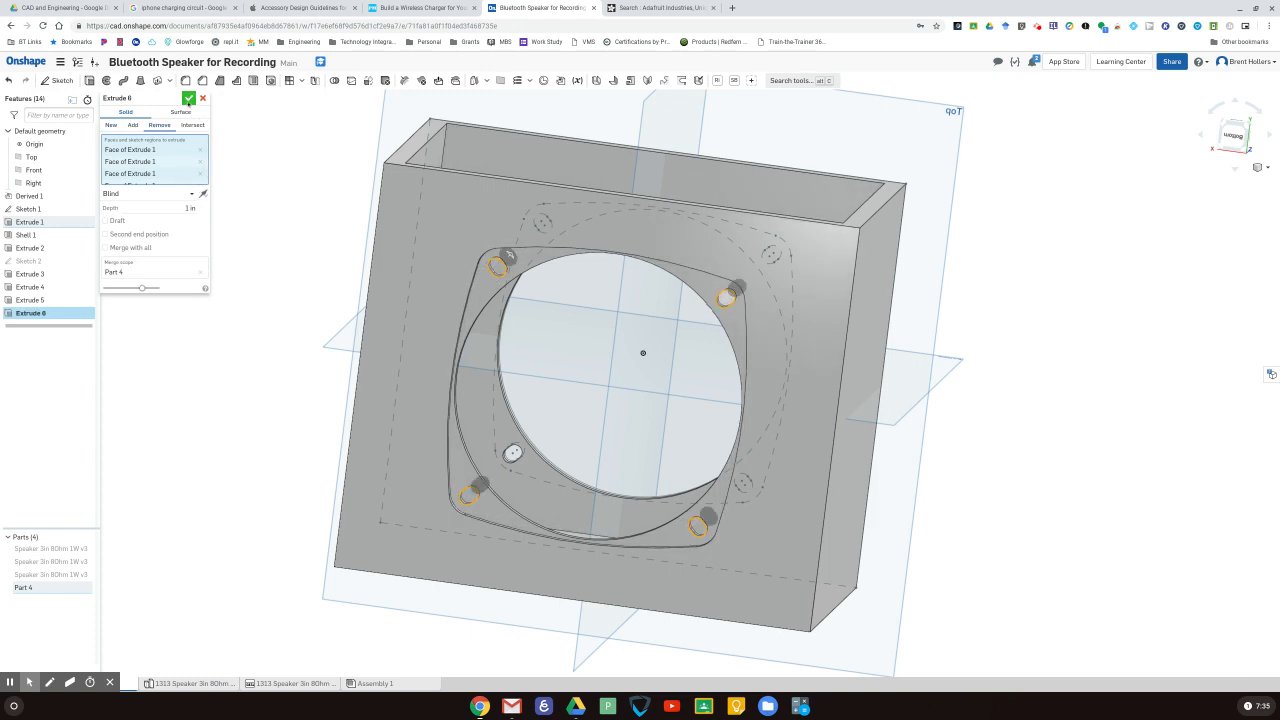
pyautogui.click(188, 98)
pyautogui.moveTo(975, 285); pyautogui.dragTo(790, 395, button='right')
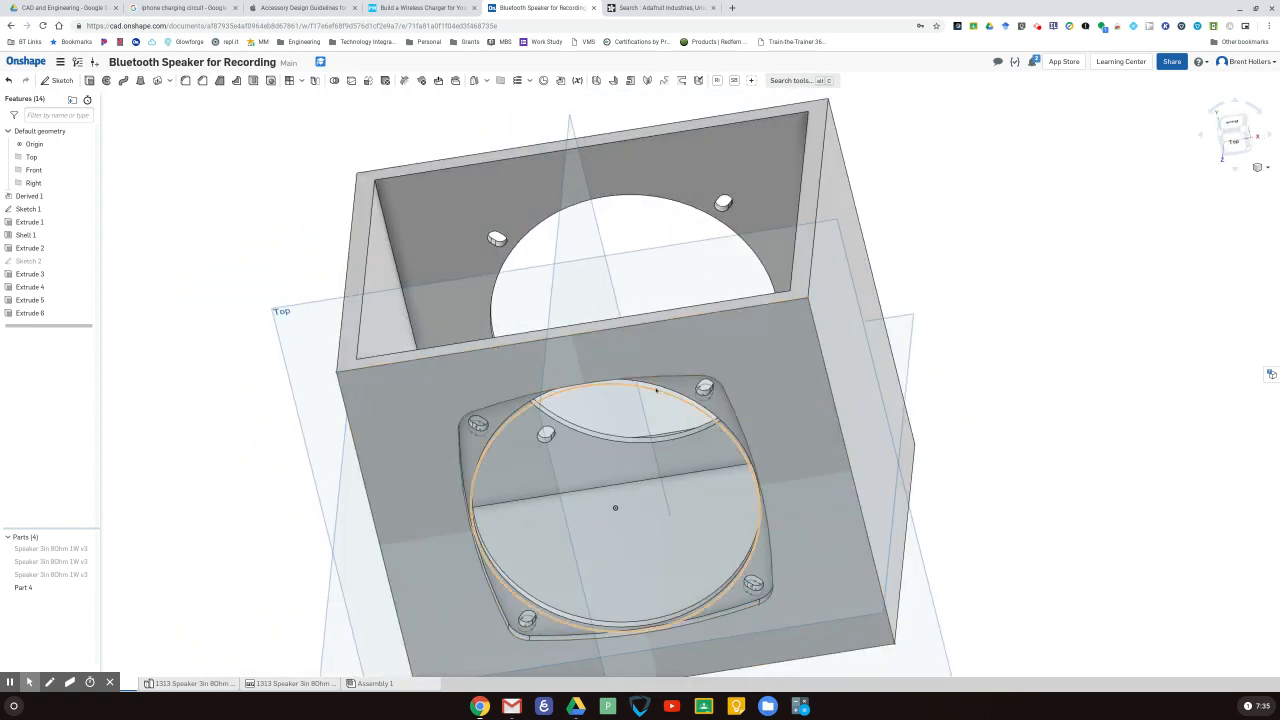
pyautogui.moveTo(978, 473); pyautogui.dragTo(977, 269, button='right')
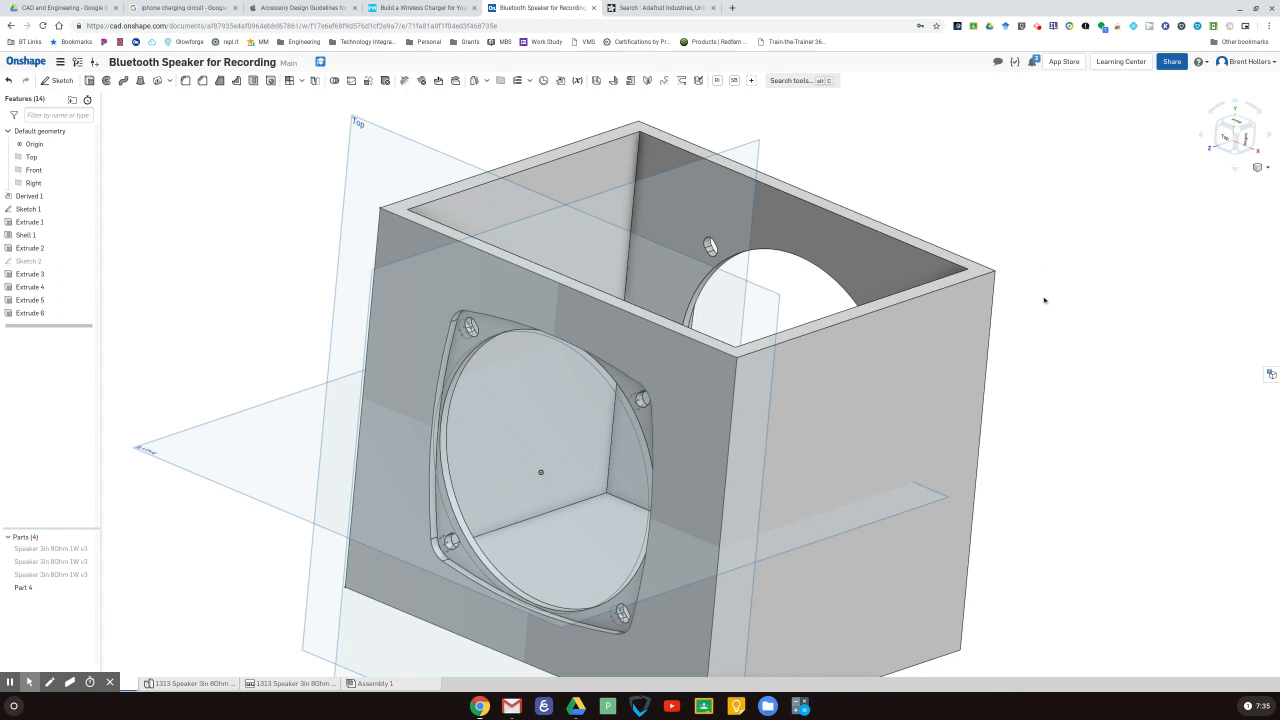
pyautogui.moveTo(1043, 294)
pyautogui.mouseDown(button='right')
pyautogui.moveTo(1040, 280)
pyautogui.moveTo(1055, 290)
pyautogui.mouseUp(button='right')
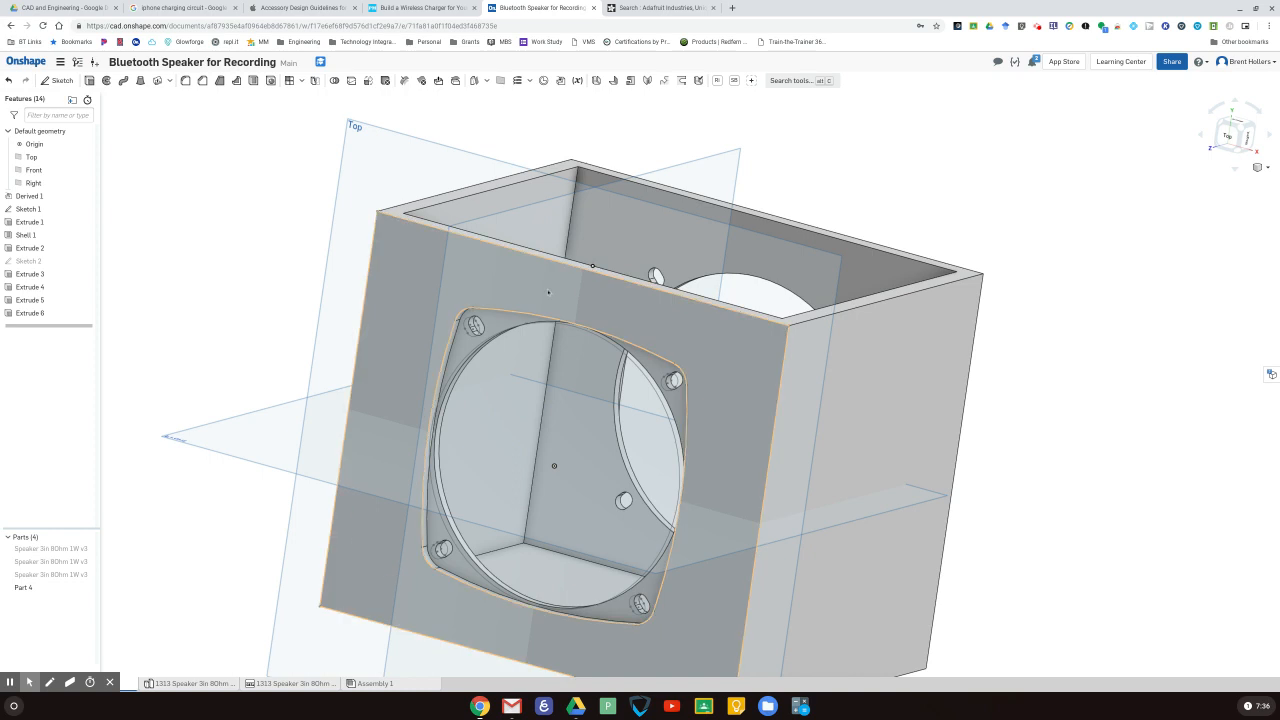
pyautogui.moveTo(1066, 289); pyautogui.dragTo(1071, 300, button='right')
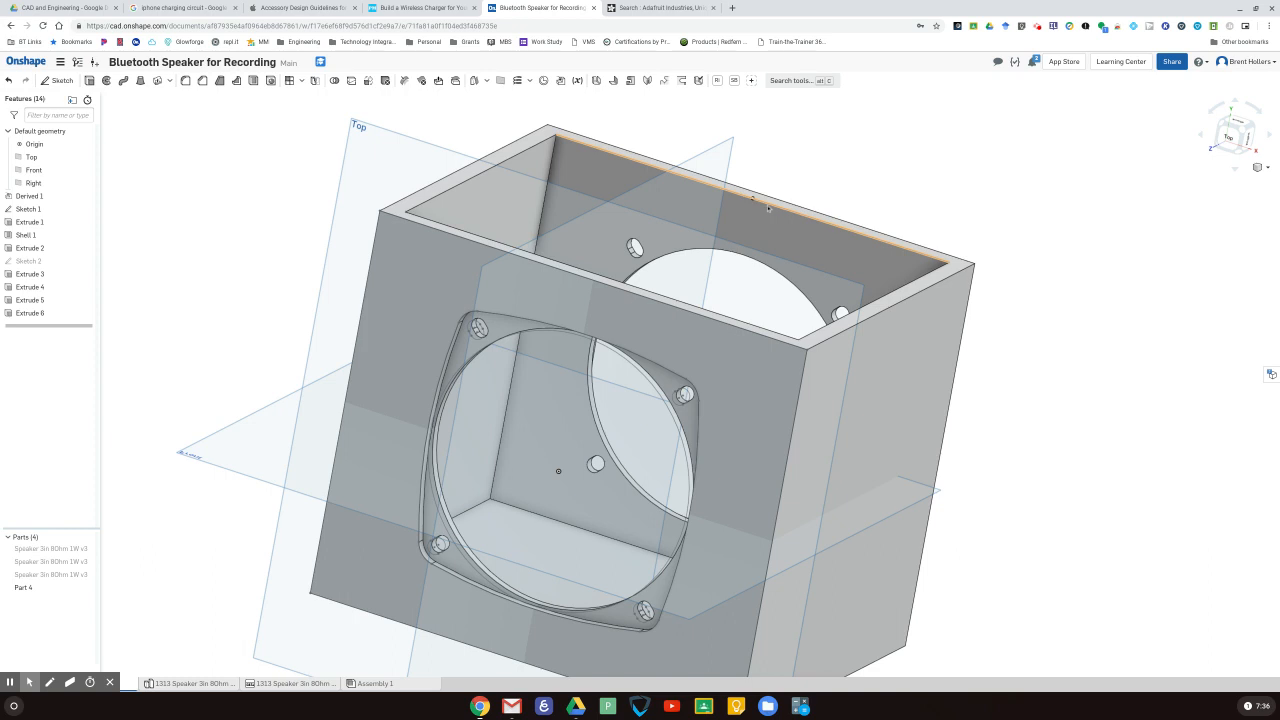
pyautogui.moveTo(1020, 355); pyautogui.dragTo(1014, 314, button='right')
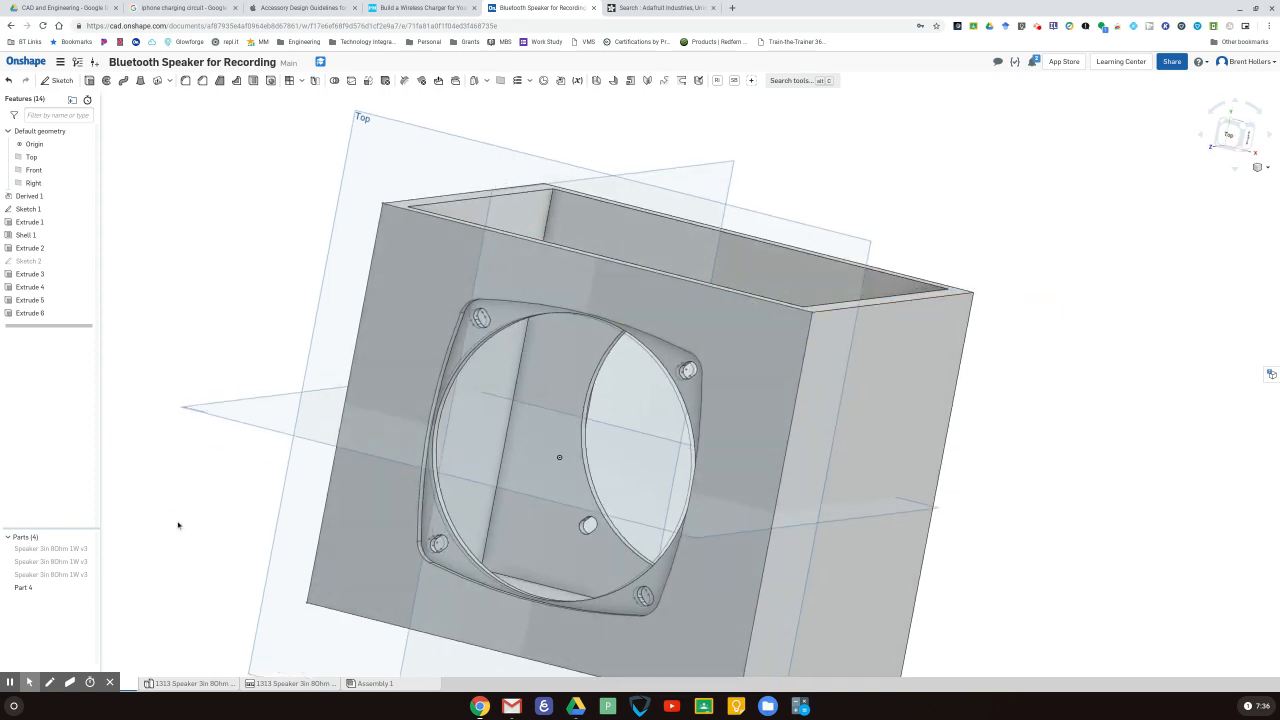
# Step: Rename the speaker box part, Part 4, as Housing
pyautogui.rightClick(23, 587)
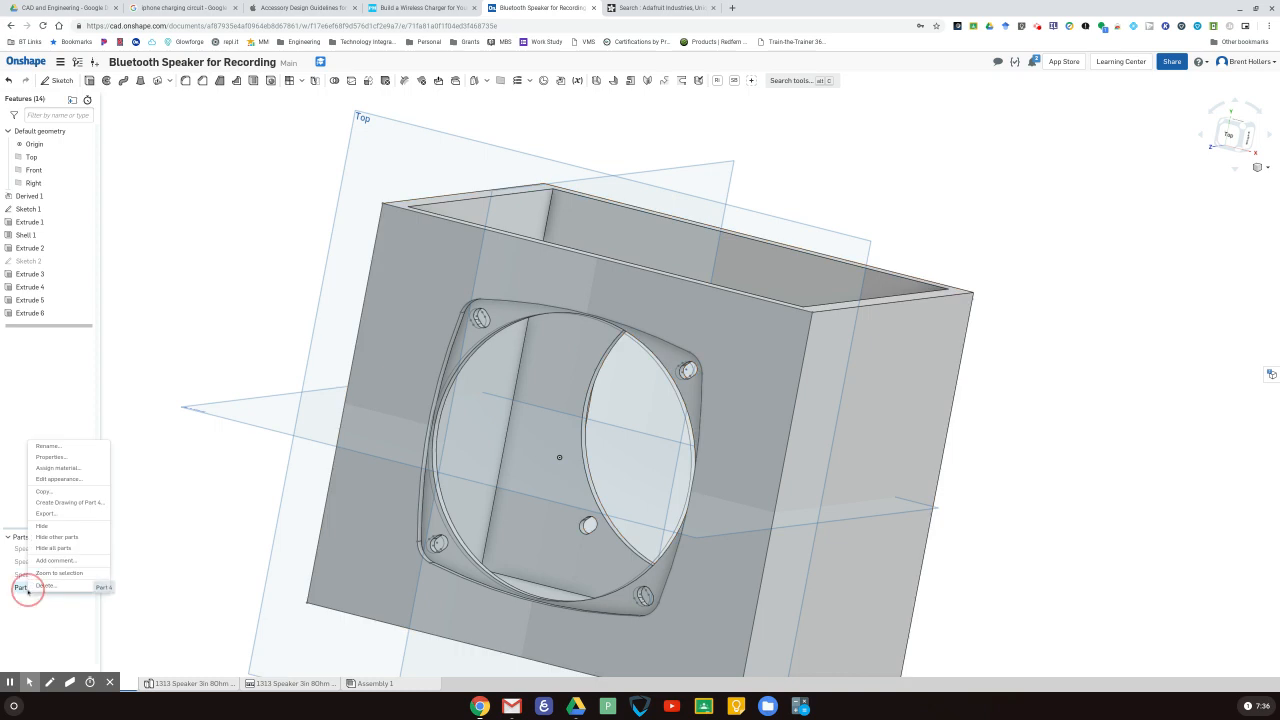
pyautogui.click(85, 448)
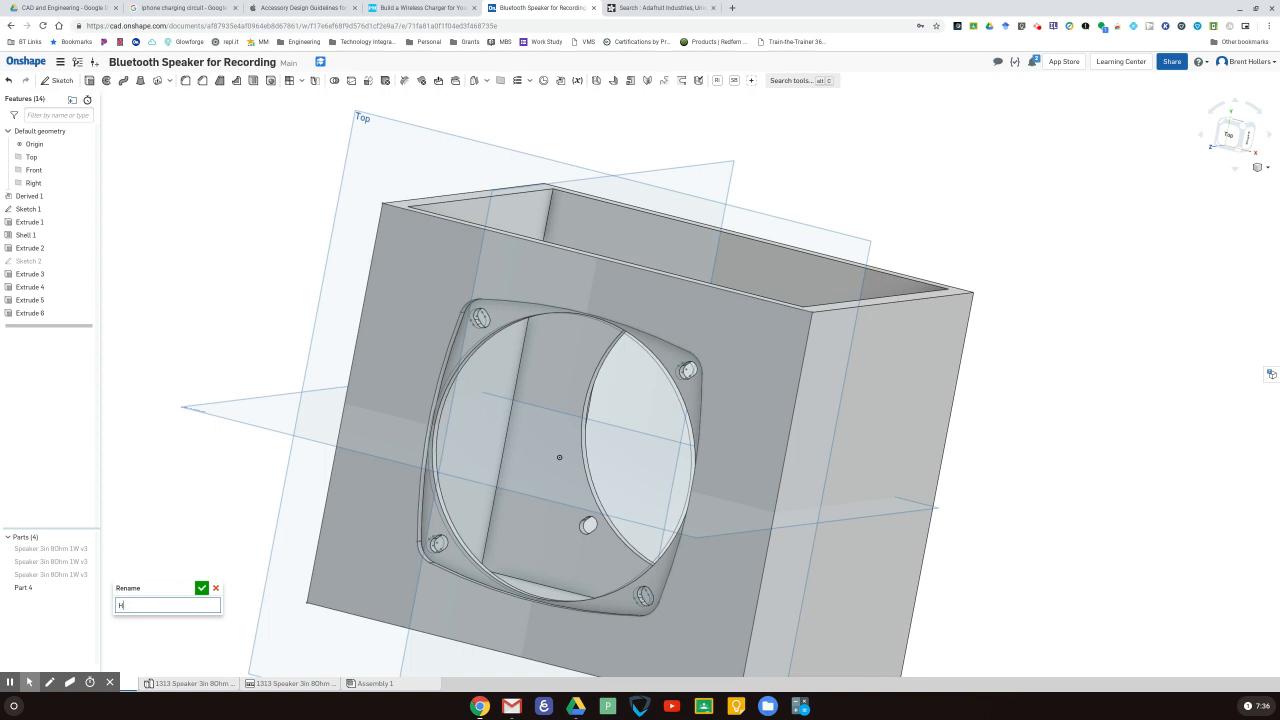
pyautogui.press('Return')
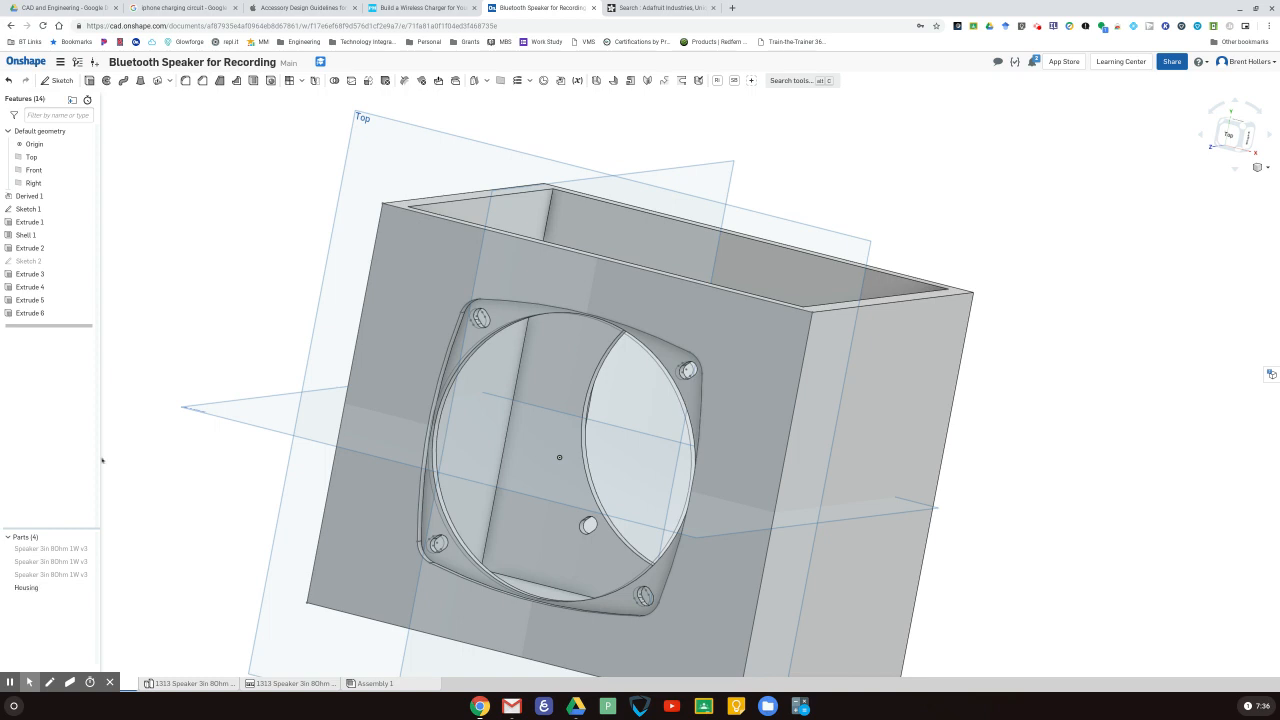